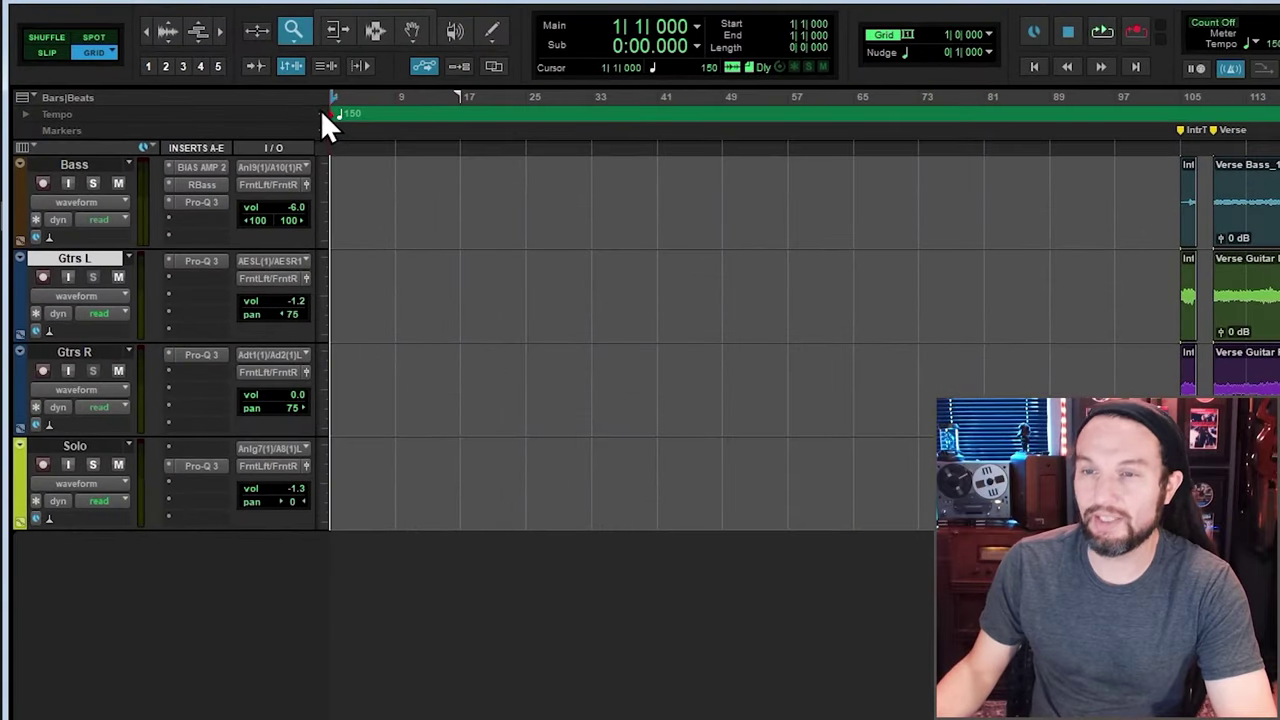
Confirm the 150 BPM tempo at bar 1, switch to Grid mode, and select bars 9–17 on Bass
{"action": "left_click", "coordinate": [321, 114]}
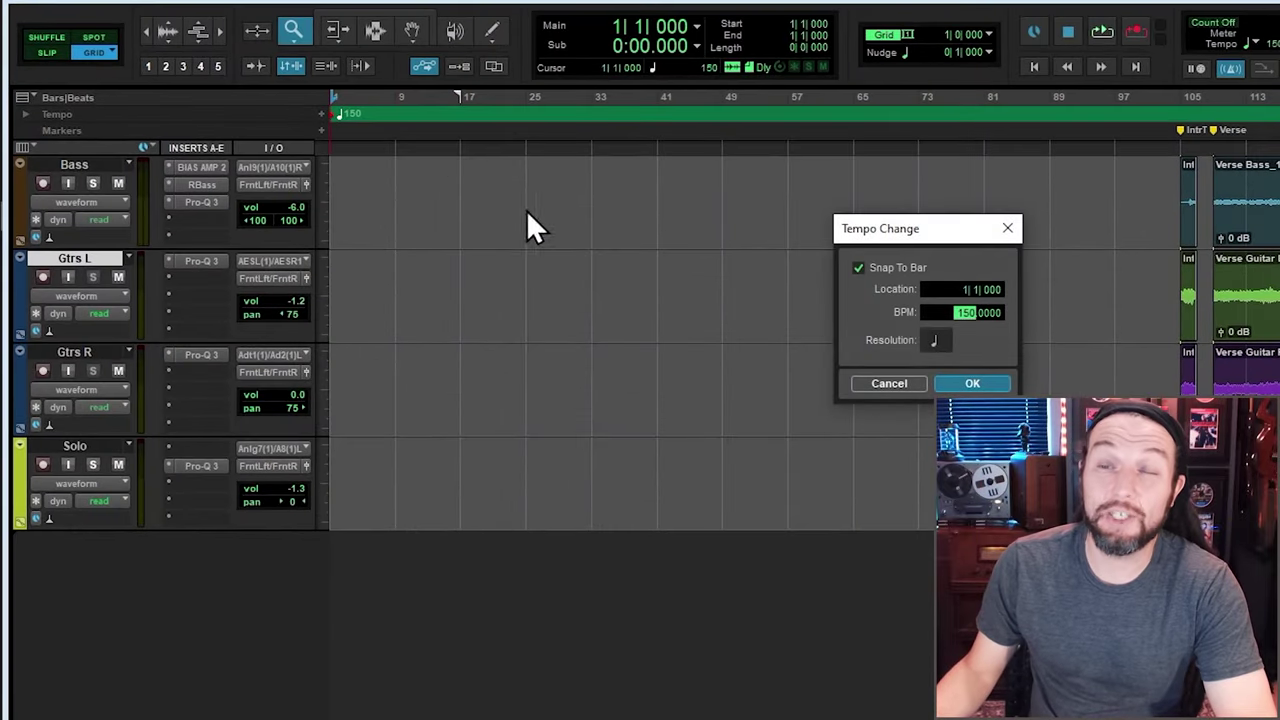
{"action": "left_click", "coordinate": [970, 382]}
{"action": "left_click", "coordinate": [94, 55]}
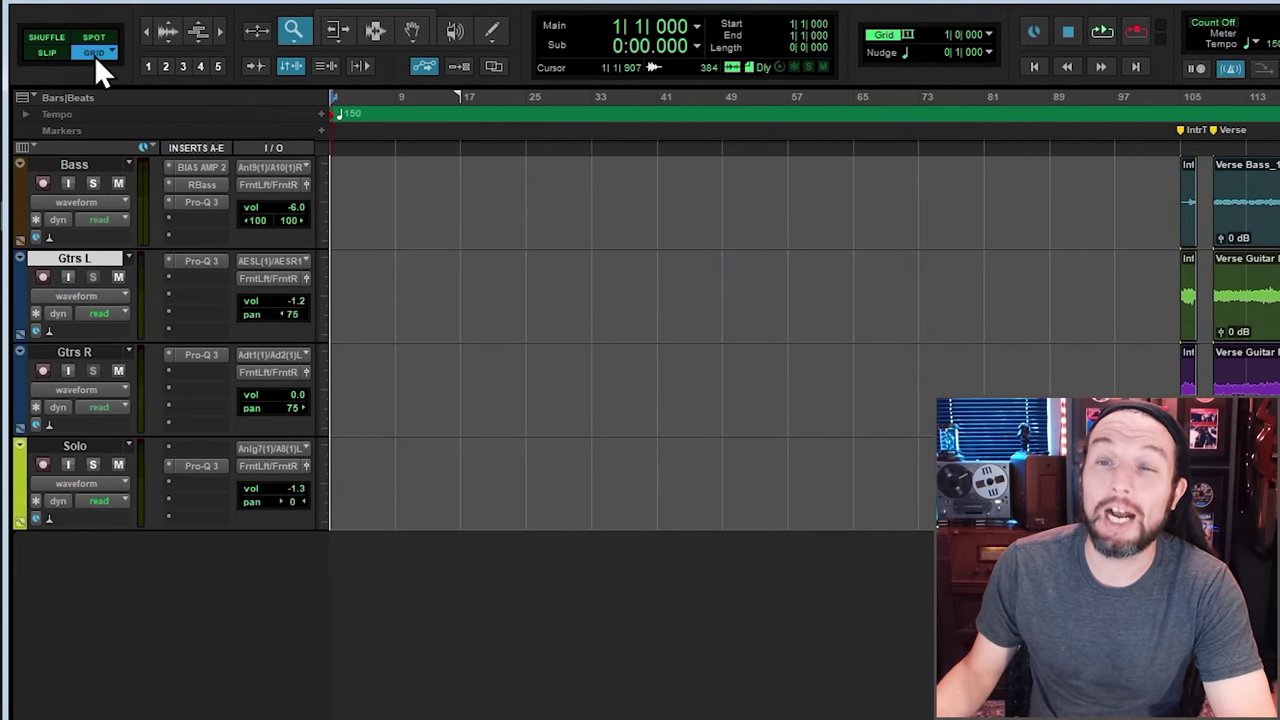
{"action": "left_click", "coordinate": [50, 53]}
{"action": "left_click", "coordinate": [93, 54]}
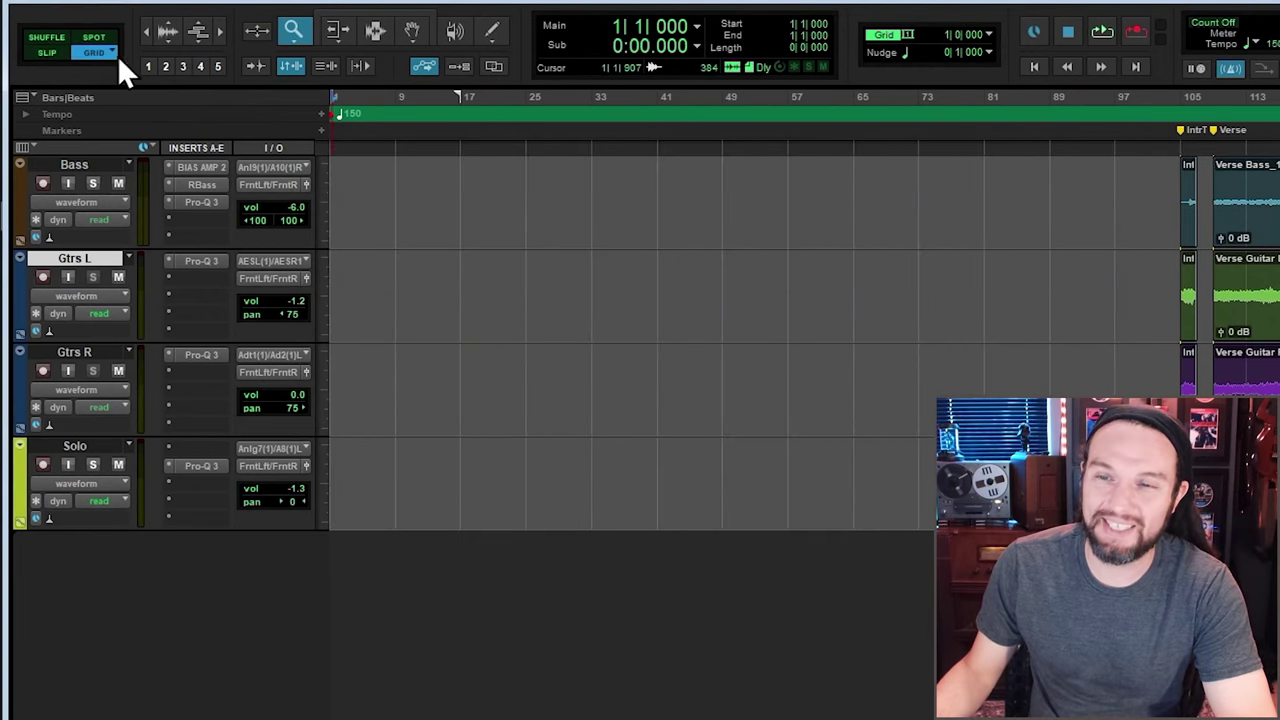
{"action": "left_click", "coordinate": [375, 30]}
{"action": "mouse_move", "coordinate": [398, 180]}
{"action": "left_mouse_down"}
{"action": "mouse_move", "coordinate": [462, 191]}
{"action": "mouse_move", "coordinate": [398, 194]}
{"action": "left_mouse_up"}
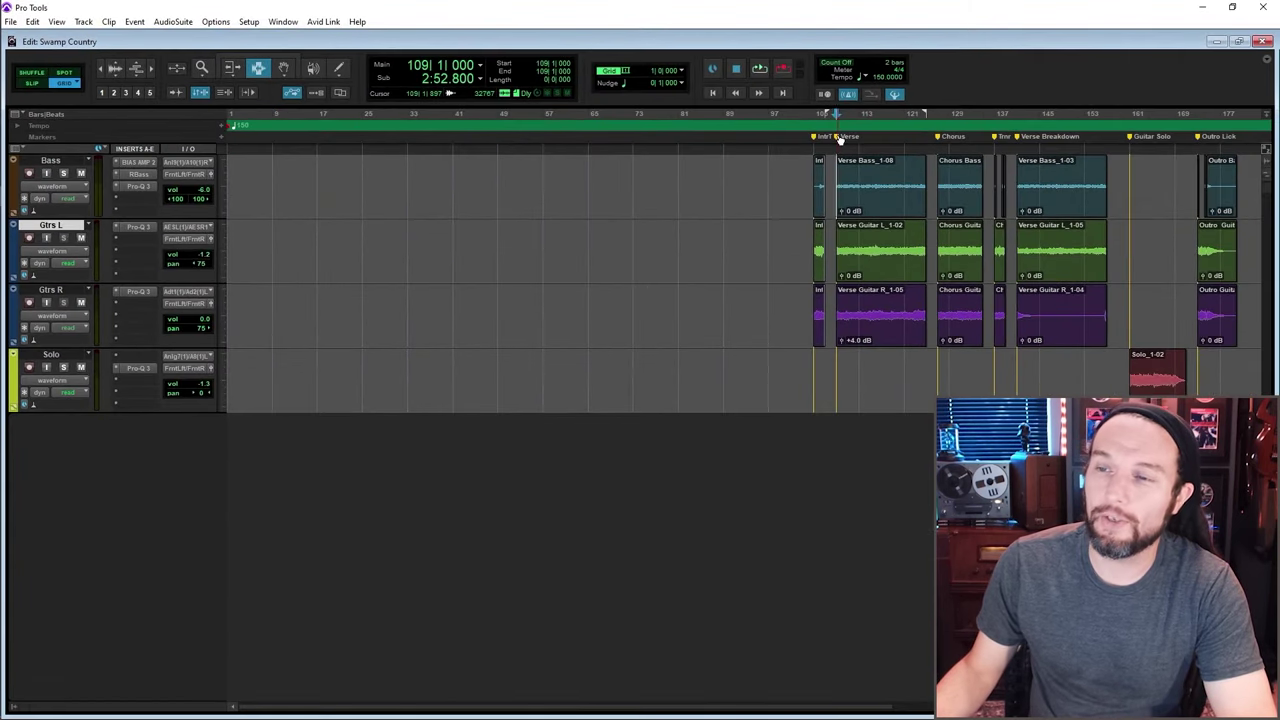
Play the zoomed arrangement, jumping through Chorus, Turnaround, Verse Breakdown, Guitar Solo, then Verse
{"action": "key", "text": "space"}
{"action": "left_click", "coordinate": [201, 67]}
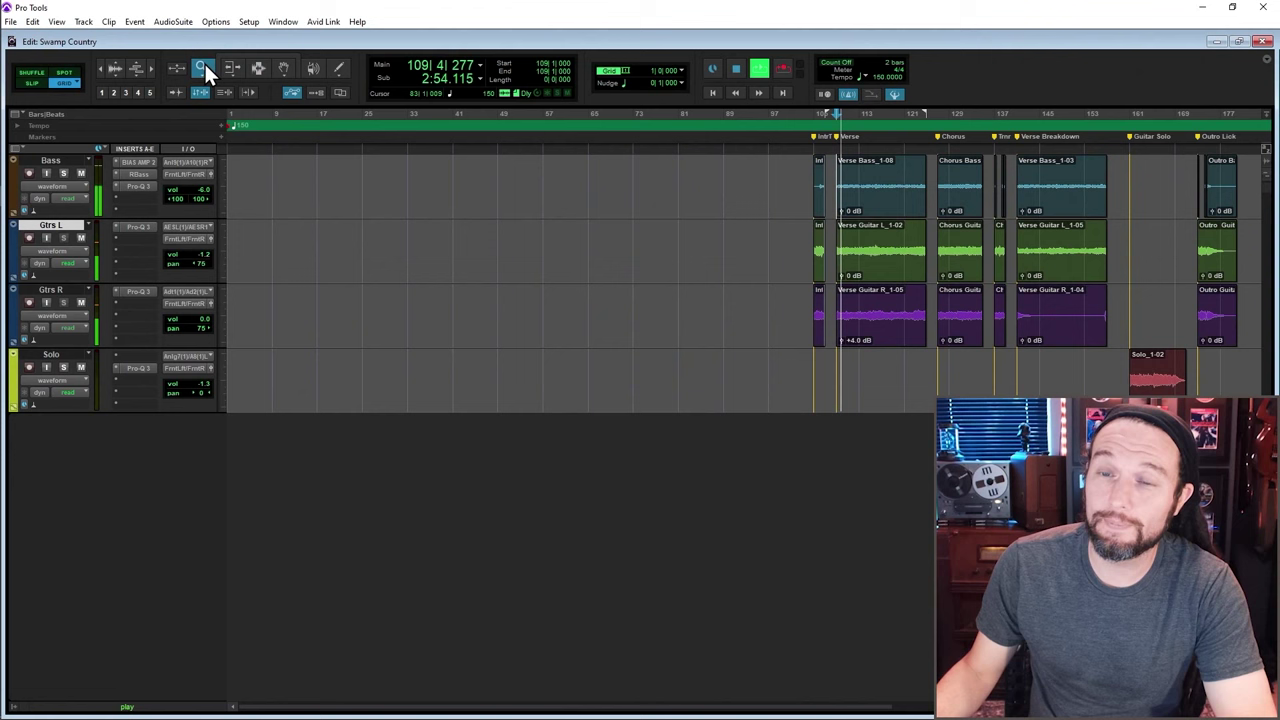
{"action": "left_click_drag", "start_coordinate": [789, 195], "coordinate": [1257, 202]}
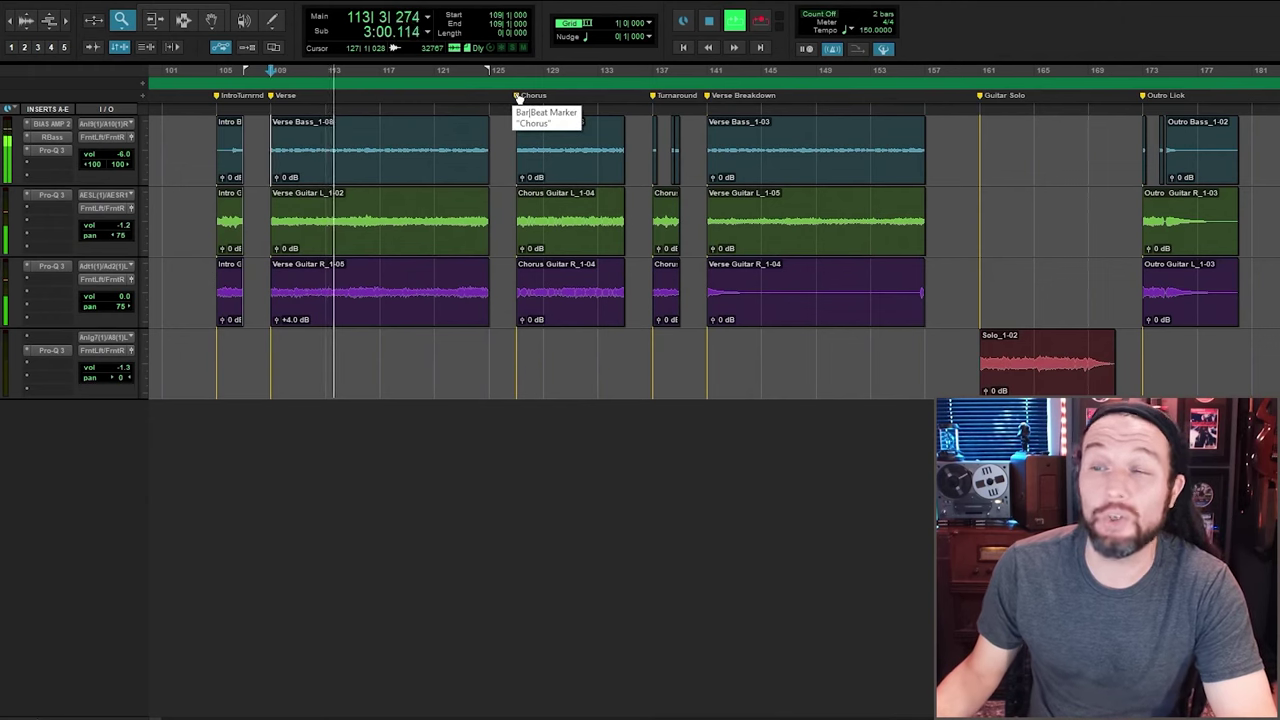
{"action": "left_click", "coordinate": [518, 96]}
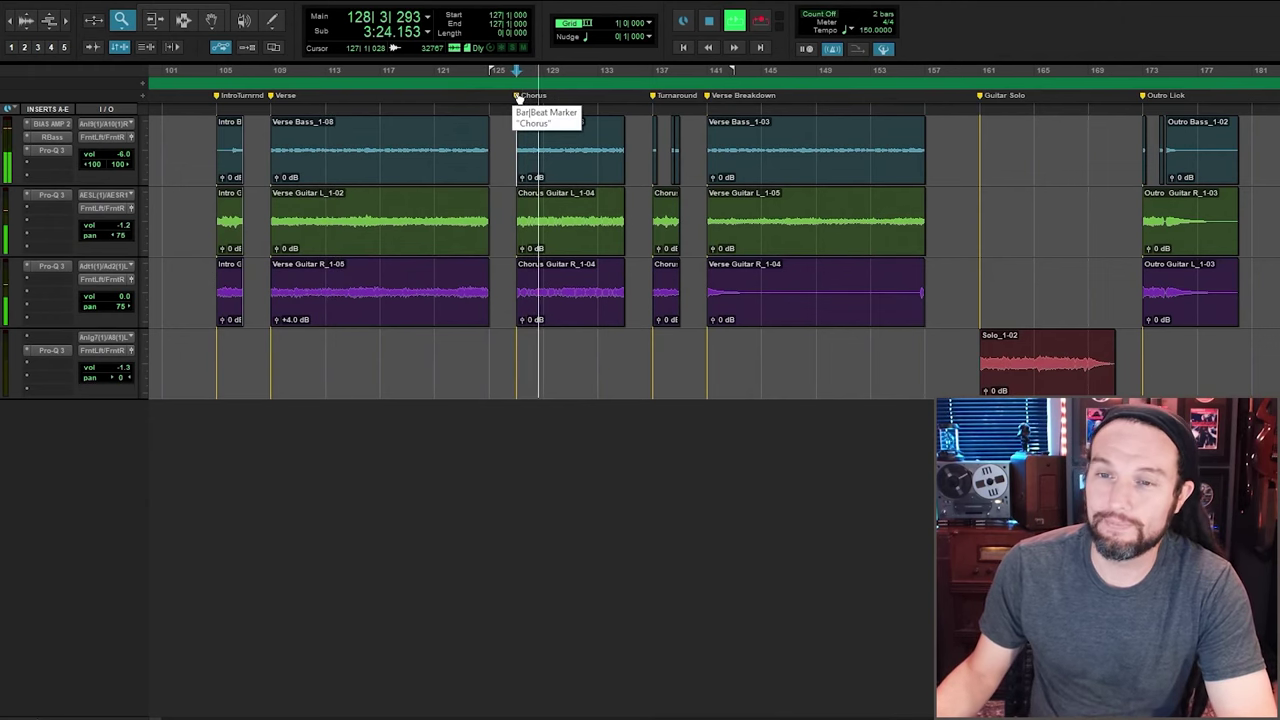
{"action": "left_click", "coordinate": [652, 96]}
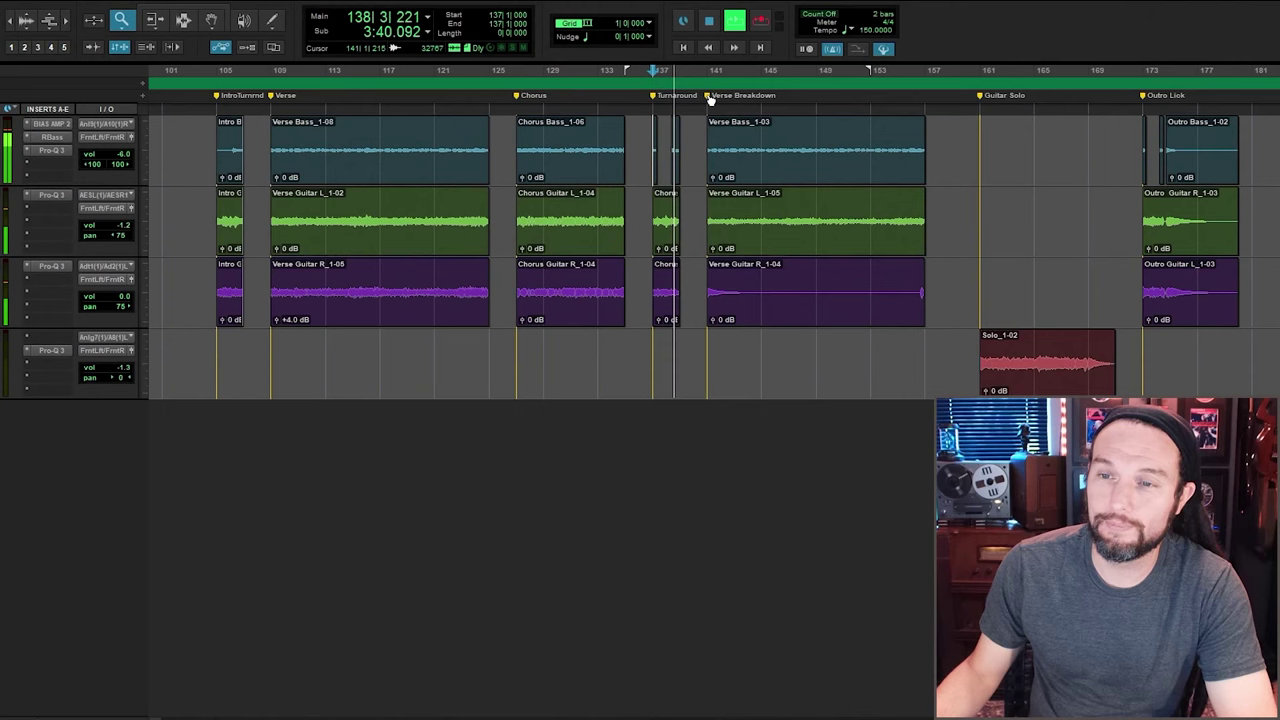
{"action": "left_click", "coordinate": [708, 96]}
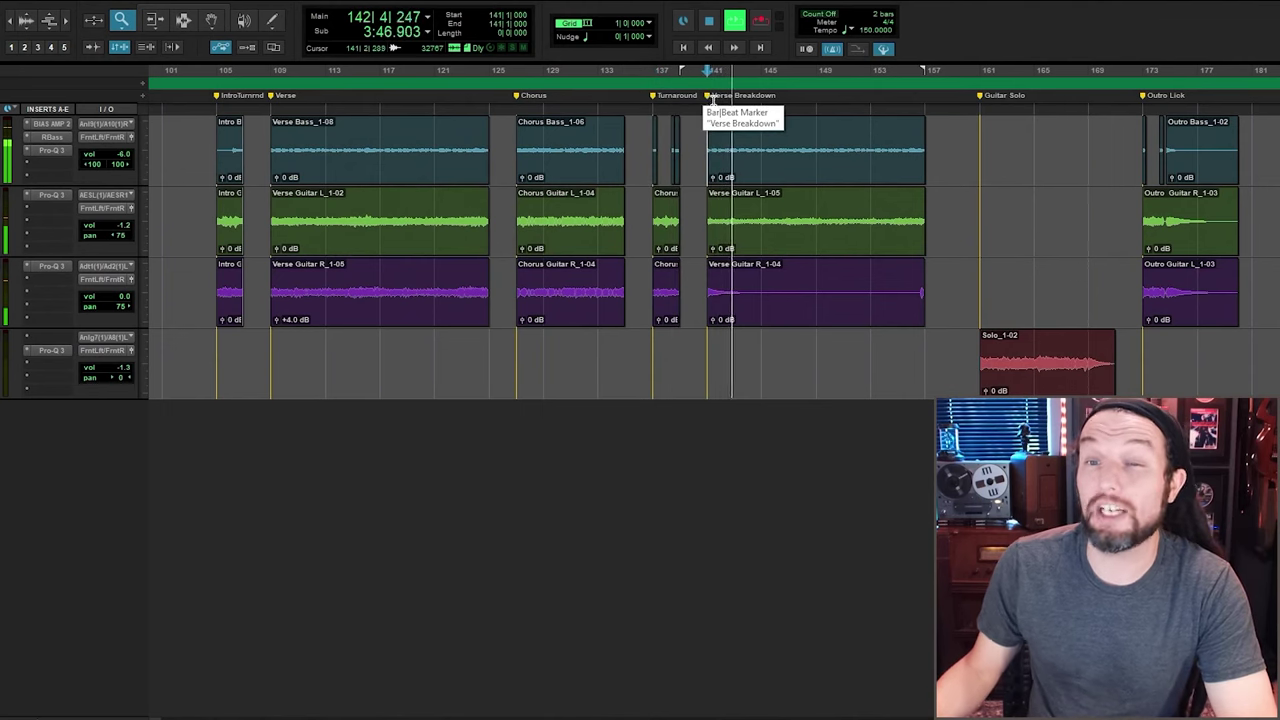
{"action": "left_click", "coordinate": [983, 97]}
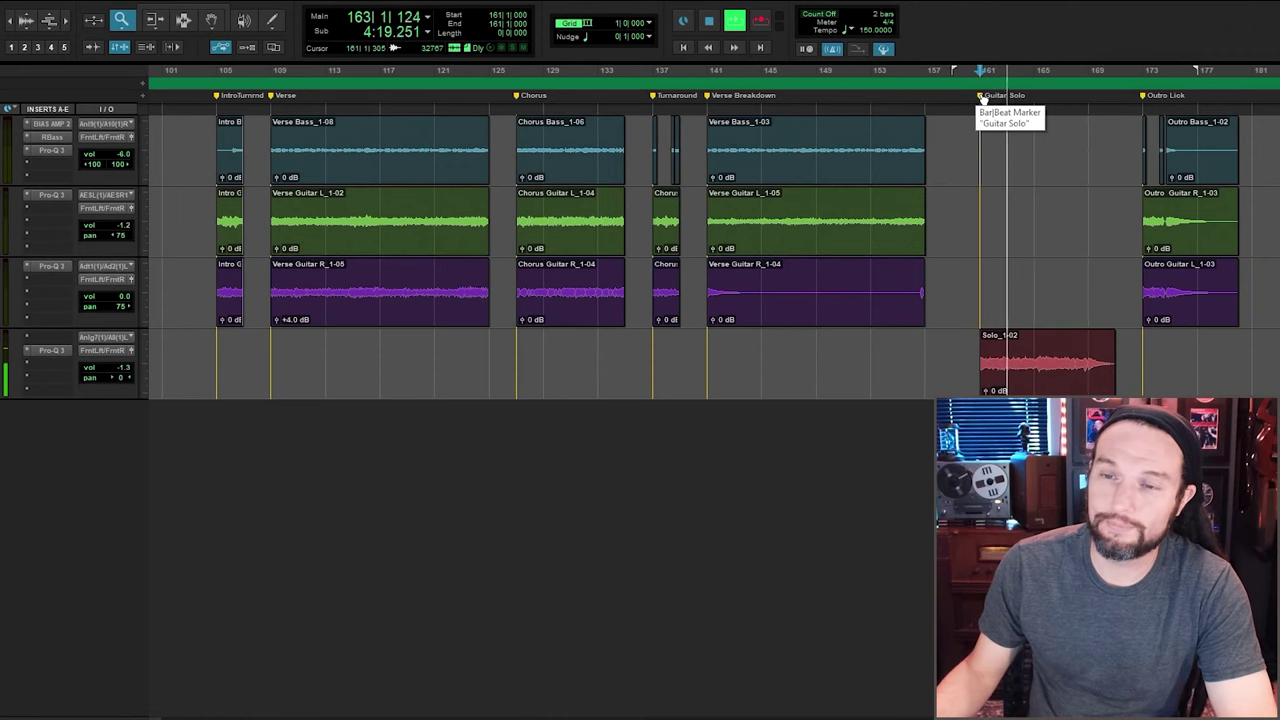
{"action": "left_click", "coordinate": [273, 97]}
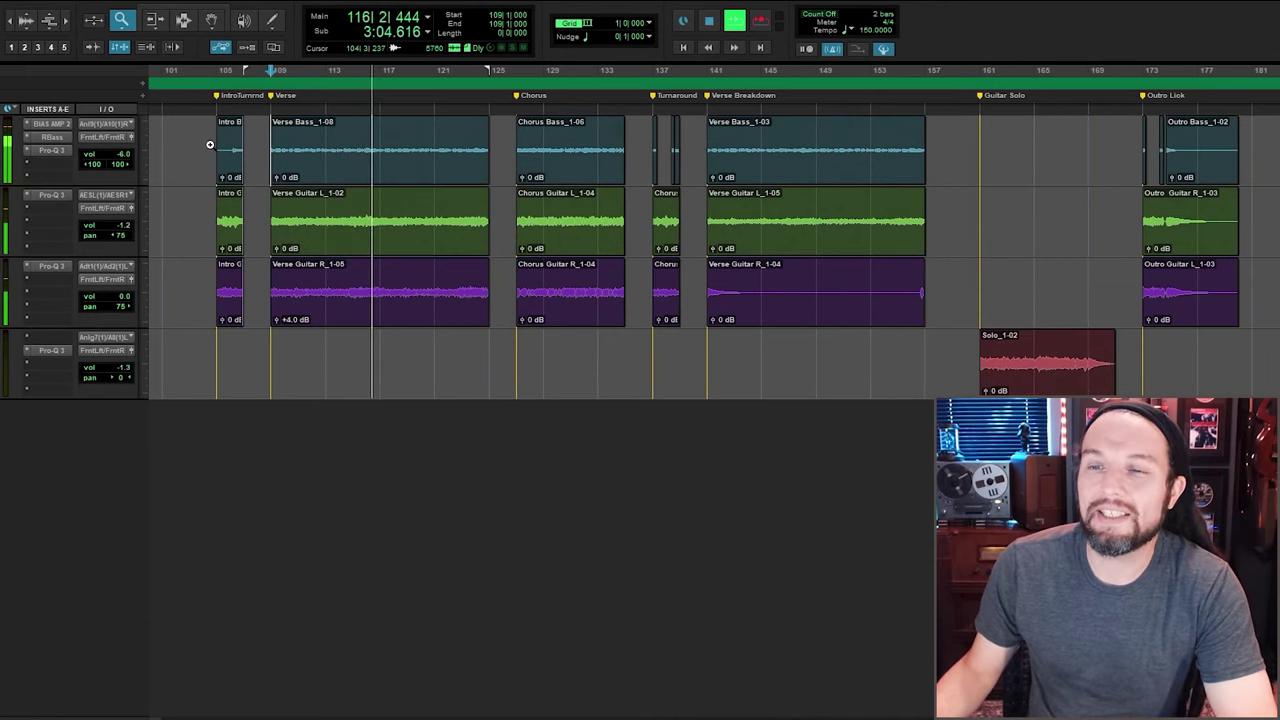
{"action": "key", "text": "space"}
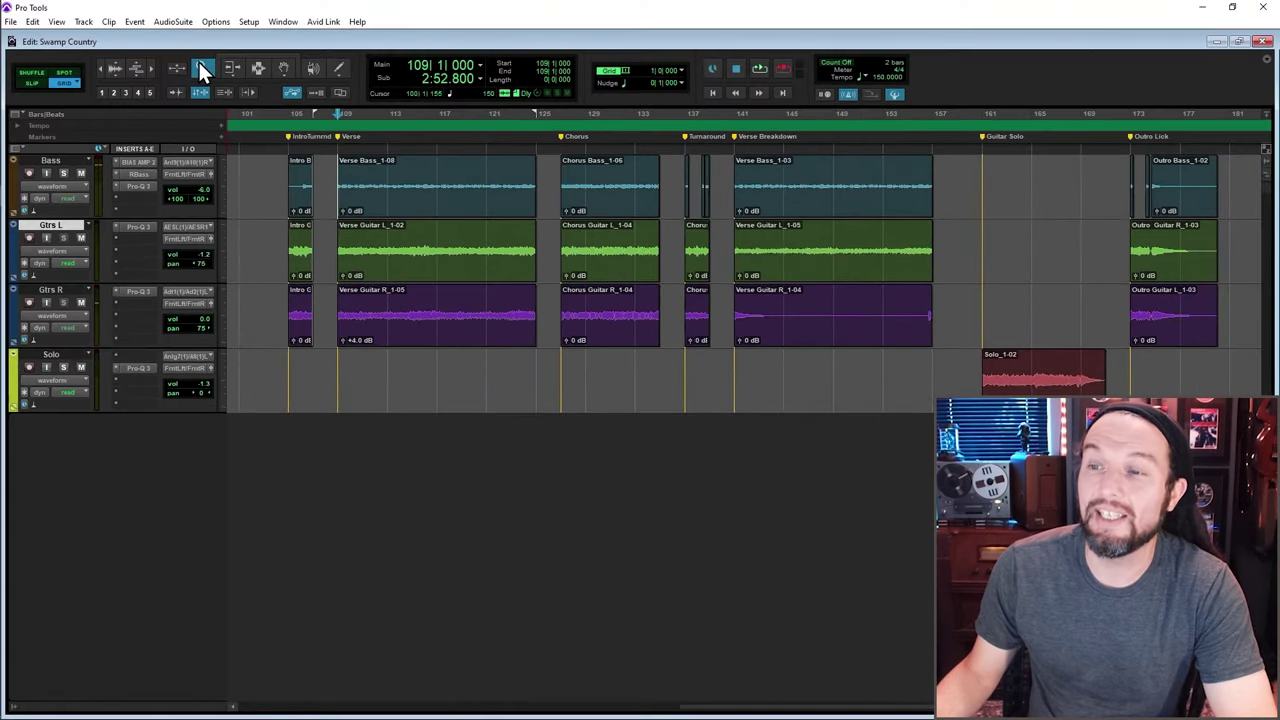
Zoom out and trim-test the Verse bass and guitar clip edges, keeping their lengths
{"action": "double_click", "coordinate": [121, 20]}
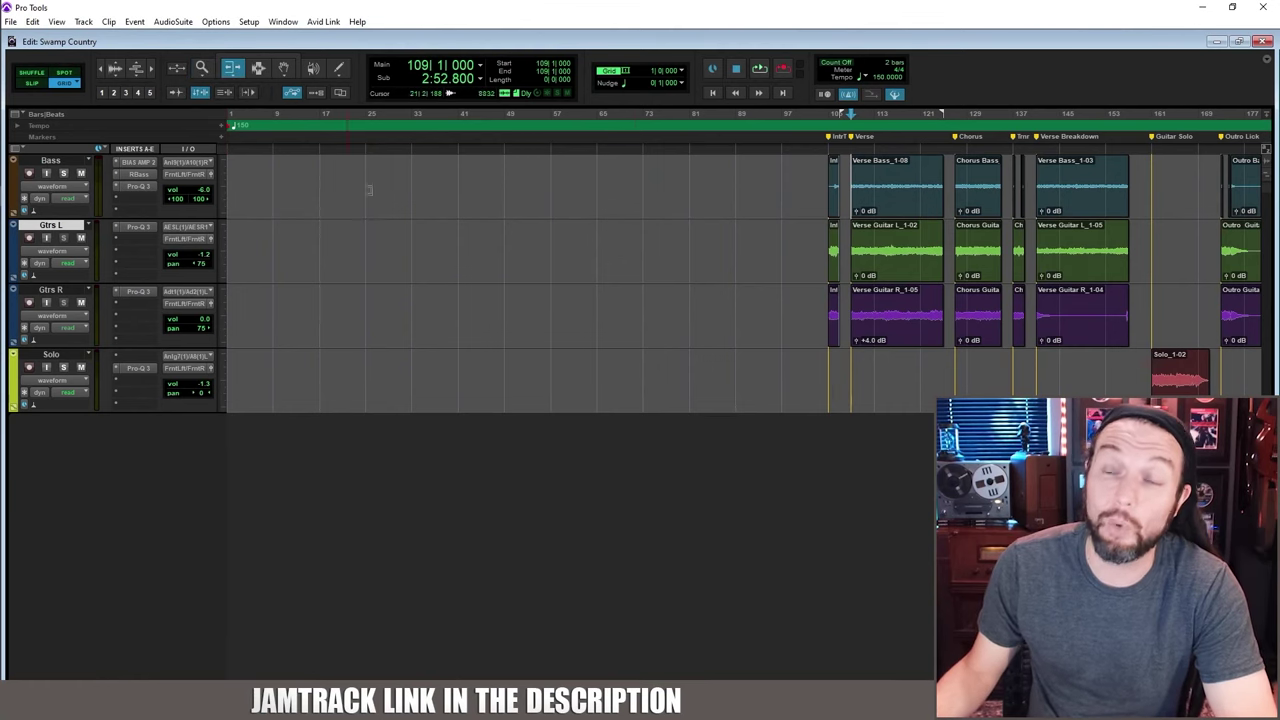
{"action": "left_click", "coordinate": [855, 192]}
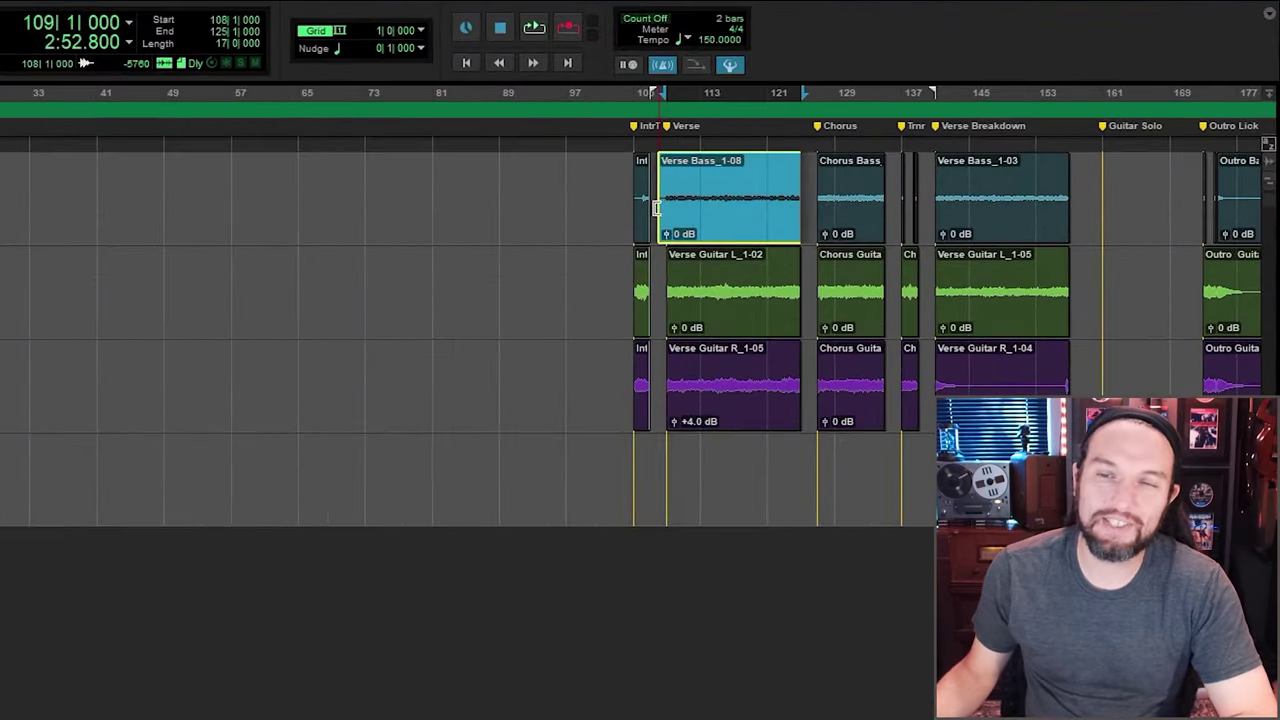
{"action": "left_click_drag", "start_coordinate": [656, 207], "coordinate": [676, 211]}
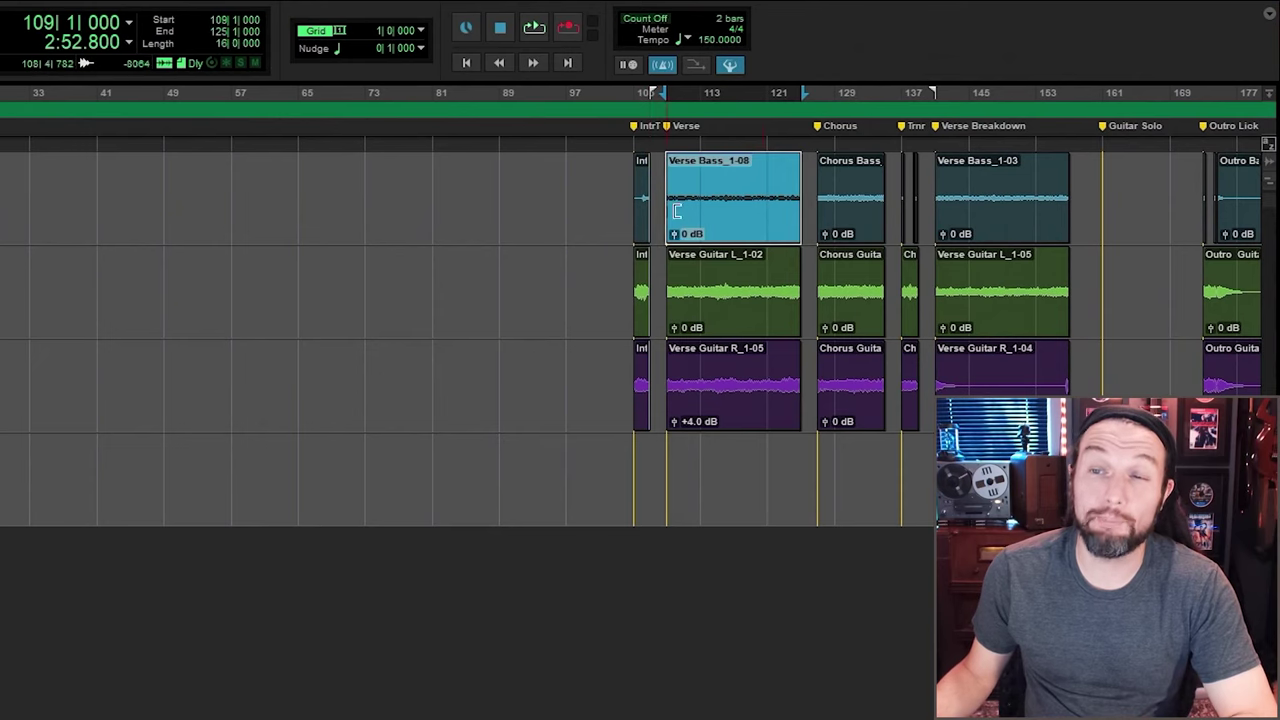
{"action": "mouse_move", "coordinate": [795, 207]}
{"action": "left_mouse_down"}
{"action": "mouse_move", "coordinate": [815, 207]}
{"action": "mouse_move", "coordinate": [798, 208]}
{"action": "left_mouse_up"}
{"action": "mouse_move", "coordinate": [783, 300]}
{"action": "left_mouse_down"}
{"action": "mouse_move", "coordinate": [828, 300]}
{"action": "mouse_move", "coordinate": [799, 300]}
{"action": "left_mouse_up"}
{"action": "left_click_drag", "start_coordinate": [788, 372], "coordinate": [800, 384]}
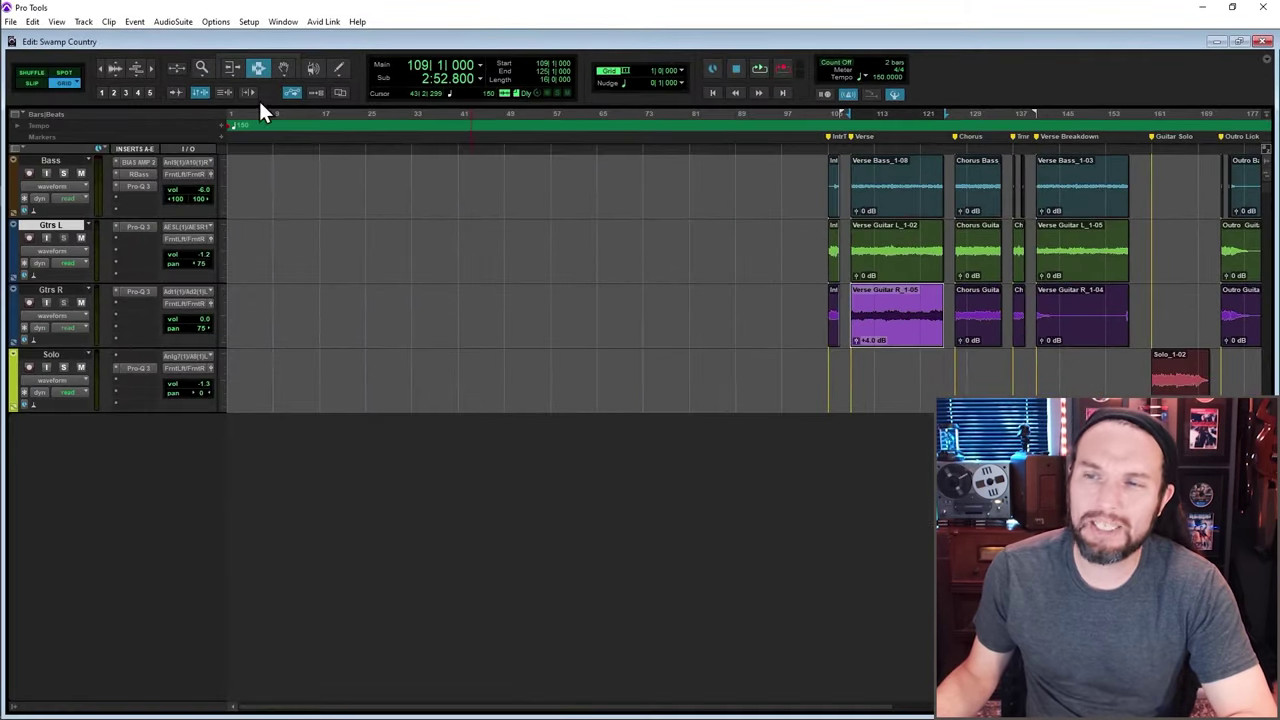
Zoom in on the empty opening bars 1–7
{"action": "left_click_drag", "start_coordinate": [229, 186], "coordinate": [766, 211]}
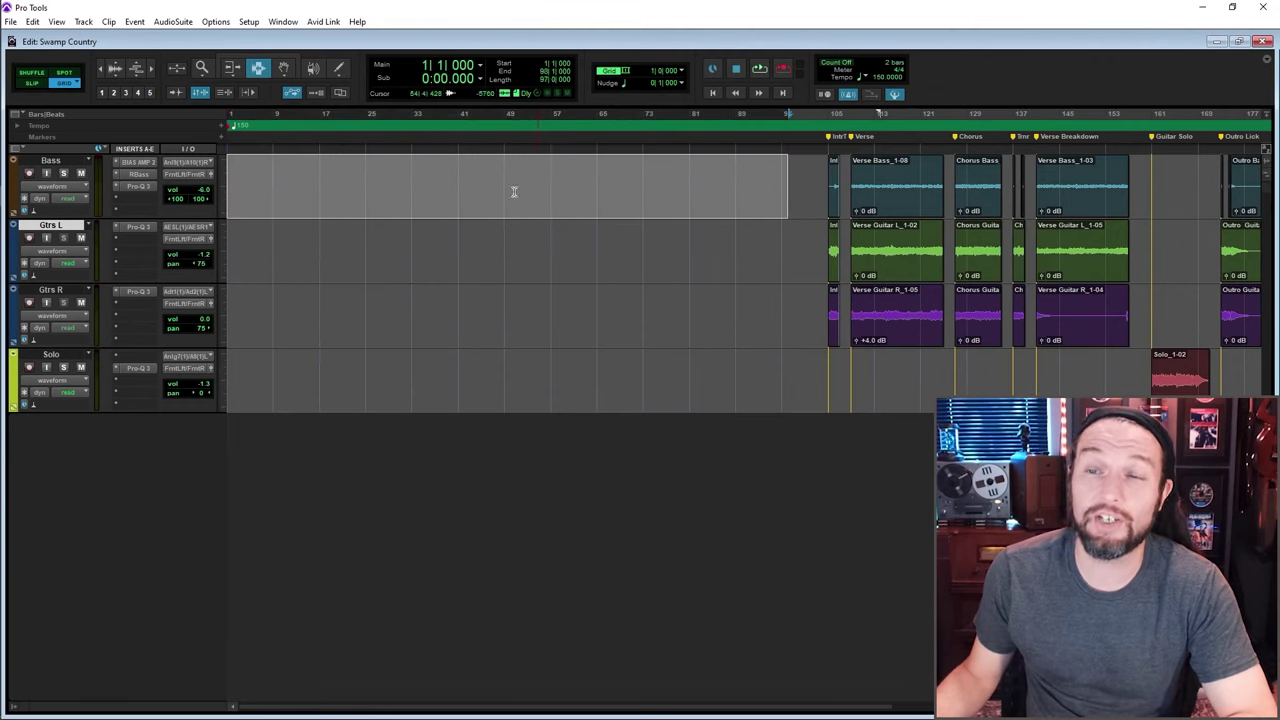
{"action": "left_click", "coordinate": [356, 175]}
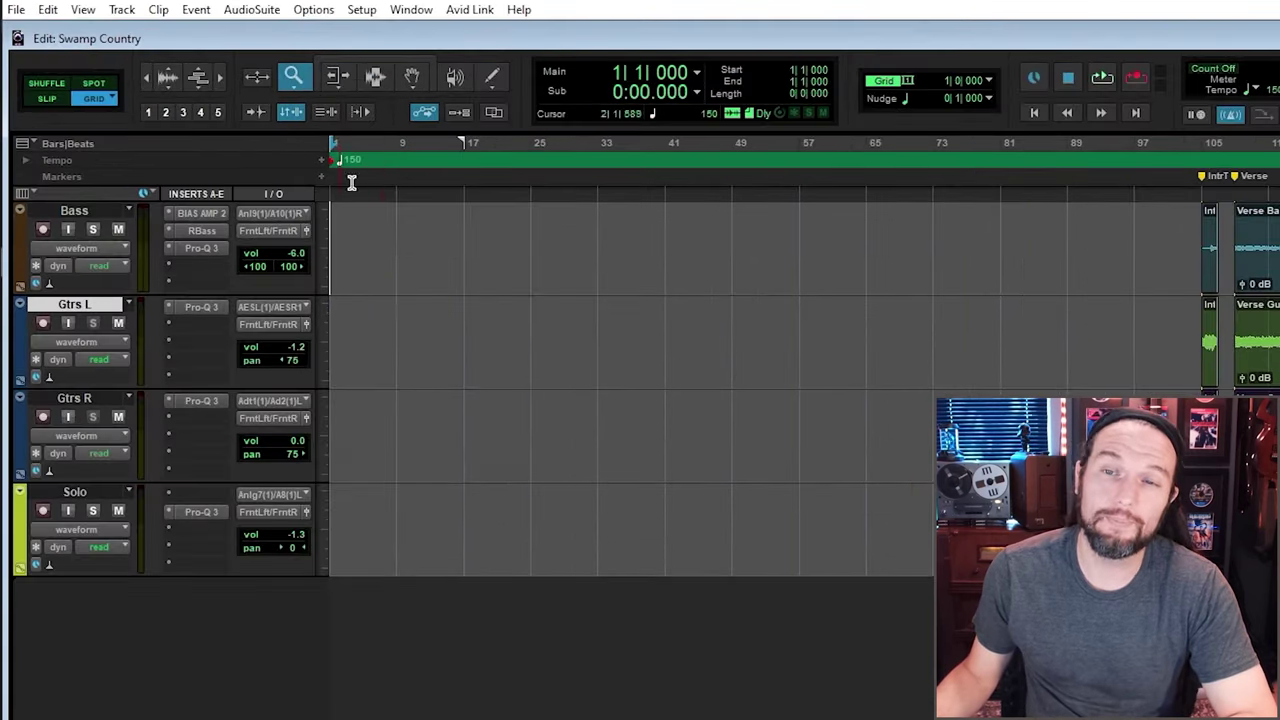
{"action": "left_click_drag", "start_coordinate": [331, 205], "coordinate": [414, 290]}
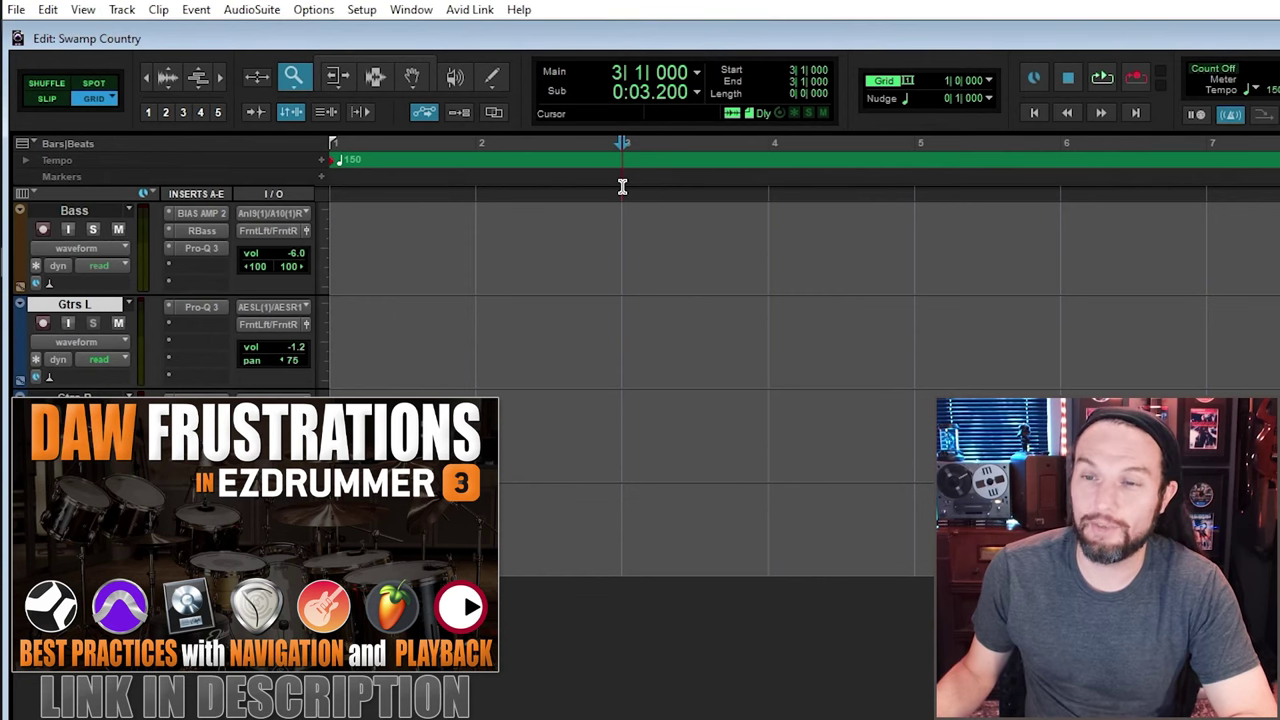
Add an 'Intro Turnaround' marker at the session start
{"action": "key", "text": "KP_Enter"}
{"action": "type", "text": "Int"}
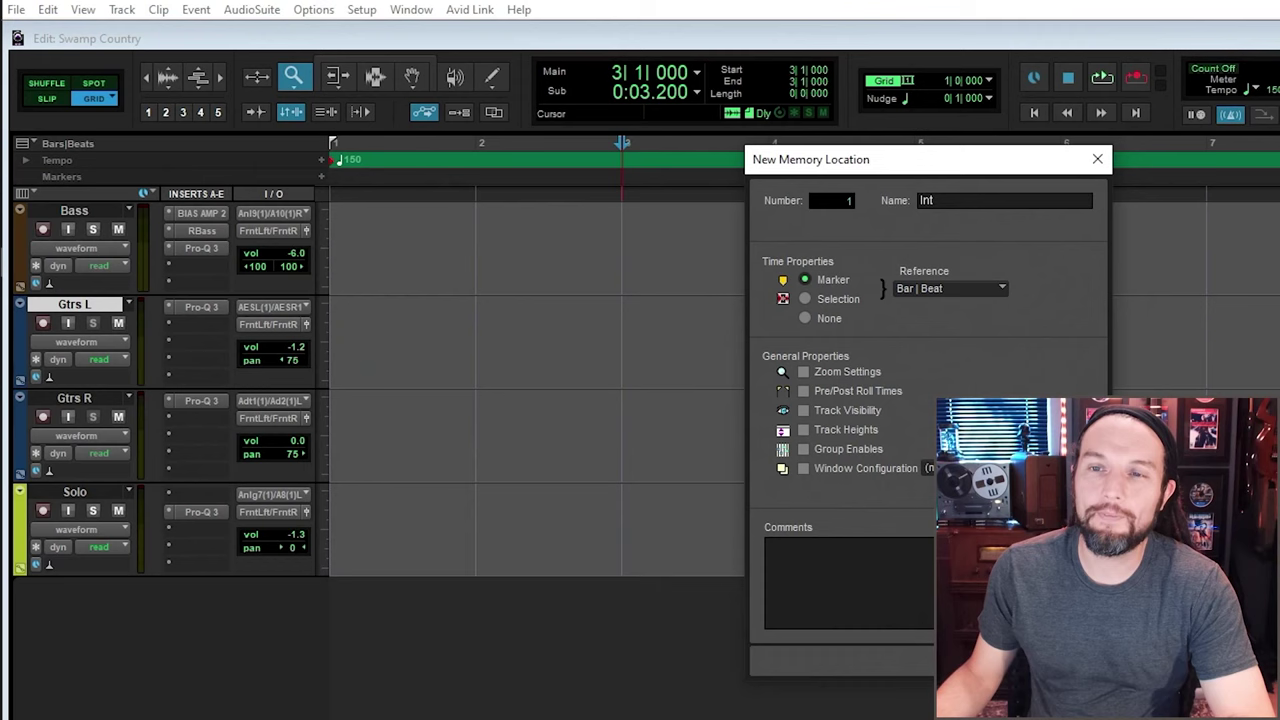
{"action": "type", "text": "ro Turn"}
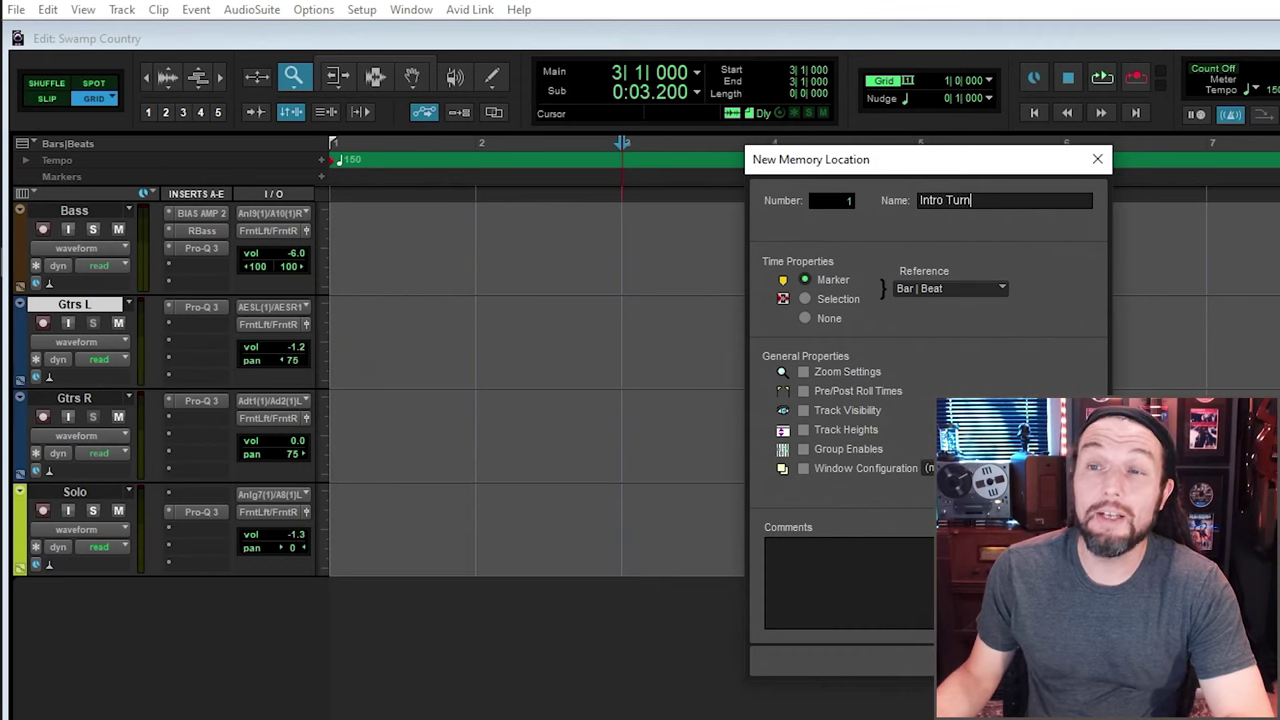
{"action": "type", "text": "around"}
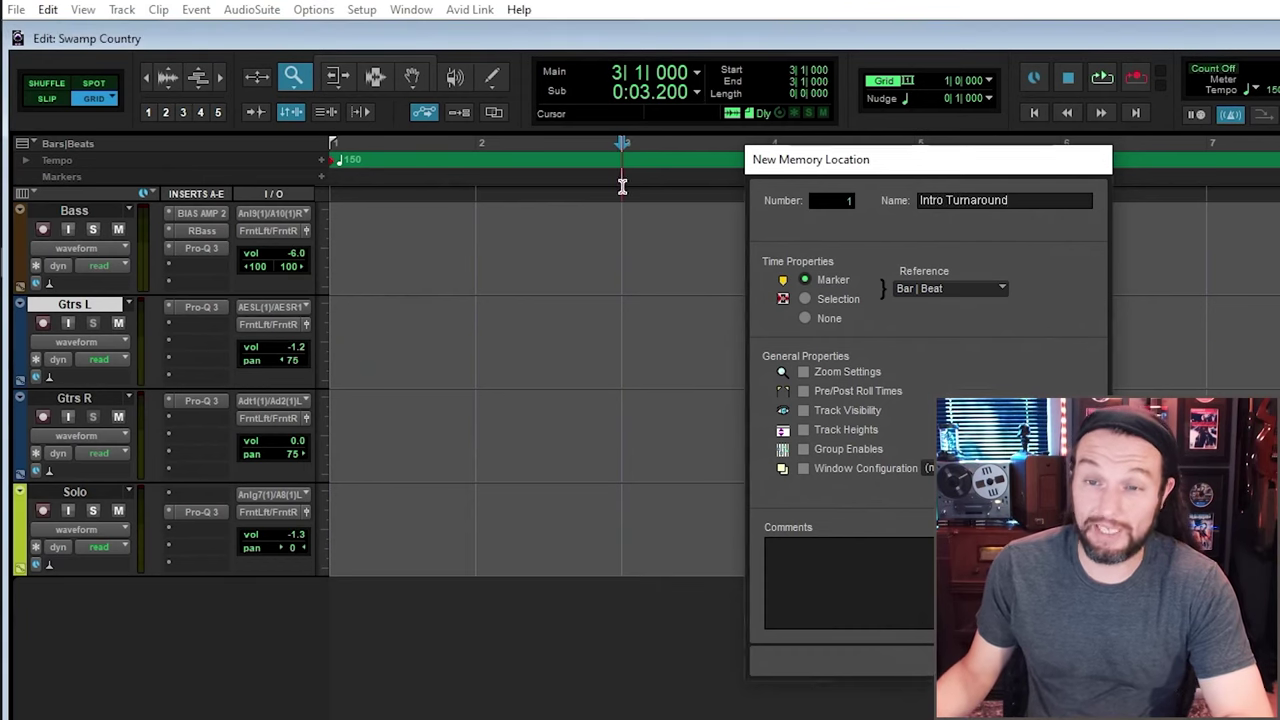
{"action": "key", "text": "Return"}
{"action": "key", "text": "ctrl+bracketleft"}
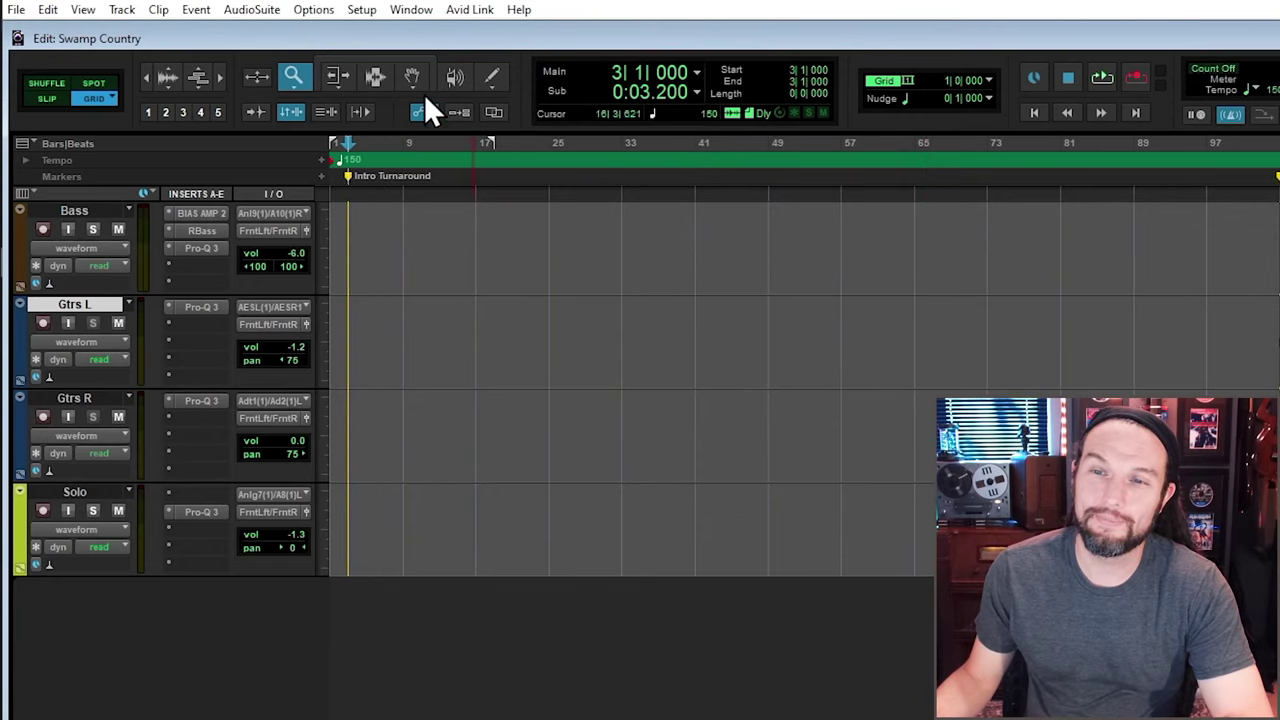
Copy the short Intro clips from near bar 105 to the session start
{"action": "left_click", "coordinate": [414, 82]}
{"action": "left_click", "coordinate": [888, 185]}
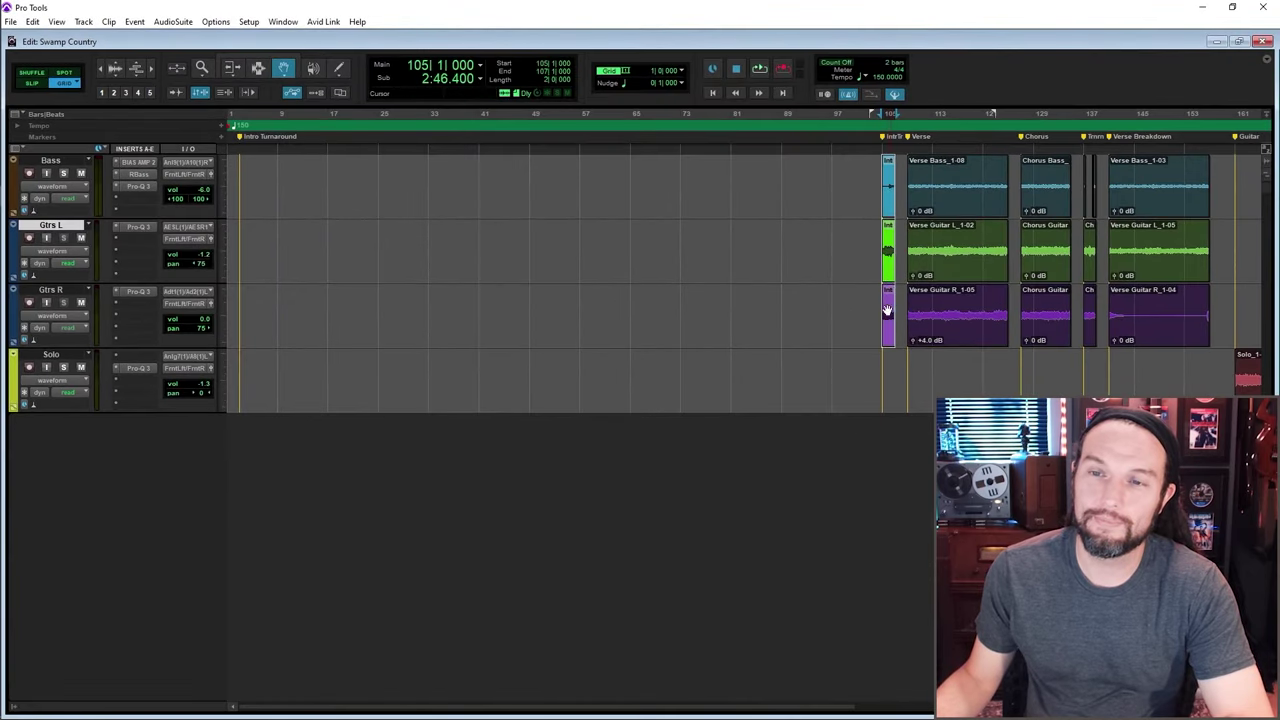
{"action": "left_click_drag", "start_coordinate": [889, 240], "coordinate": [249, 236]}
Copy the three Verse clips to bar 5 and mark it 'Verse 1'
{"action": "left_click", "coordinate": [950, 205]}
{"action": "left_click", "coordinate": [946, 252], "text": "shift"}
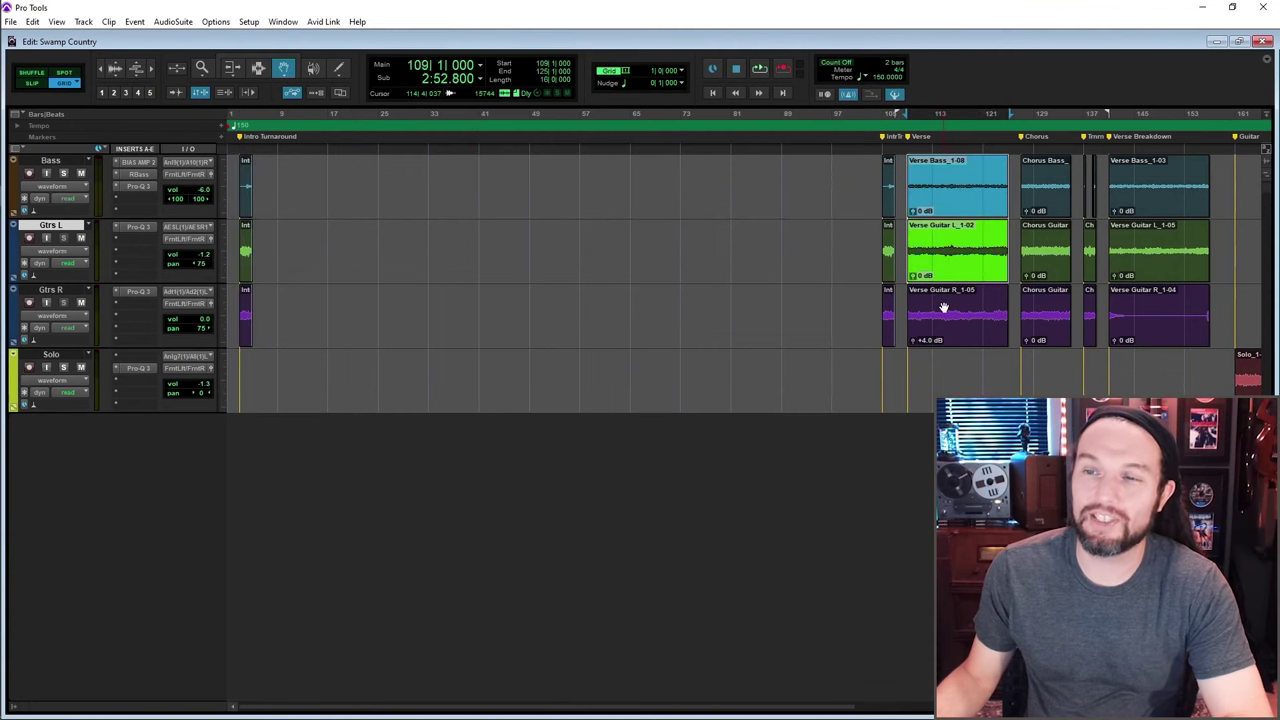
{"action": "left_click", "coordinate": [946, 302], "text": "shift"}
{"action": "left_click_drag", "start_coordinate": [952, 258], "coordinate": [301, 242]}
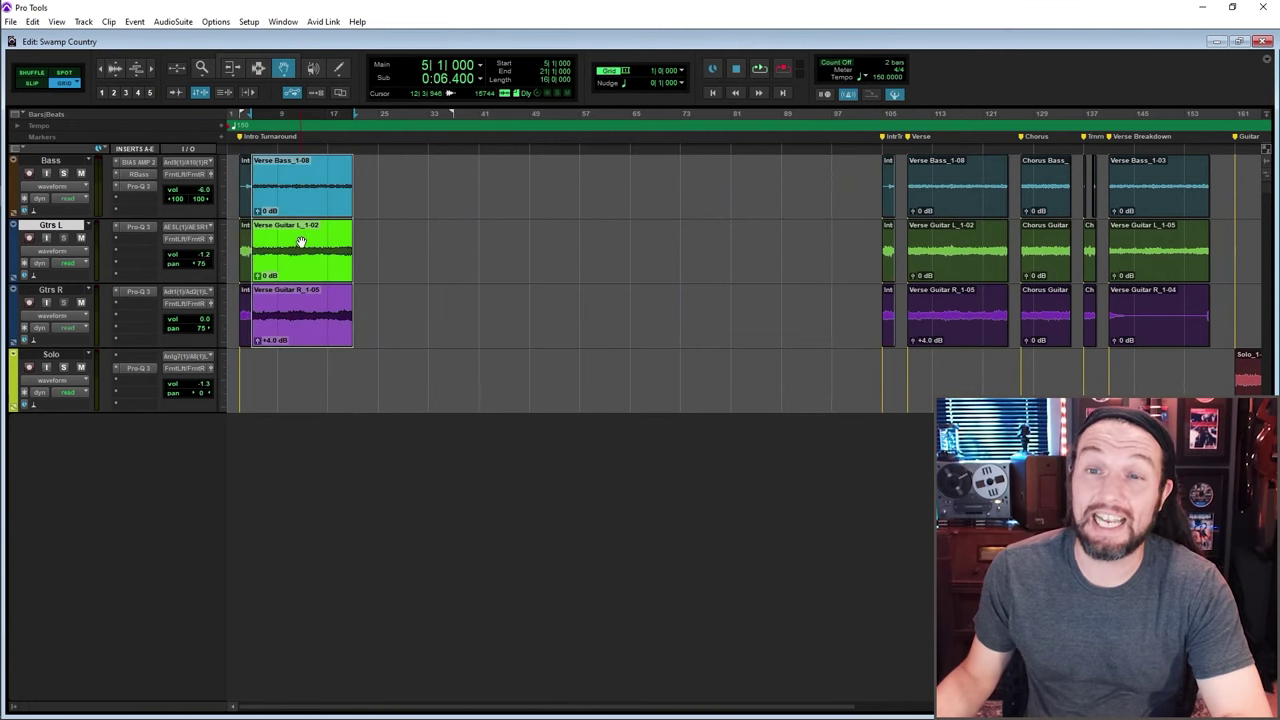
{"action": "left_click", "coordinate": [253, 143]}
{"action": "key", "text": "KP_Enter"}
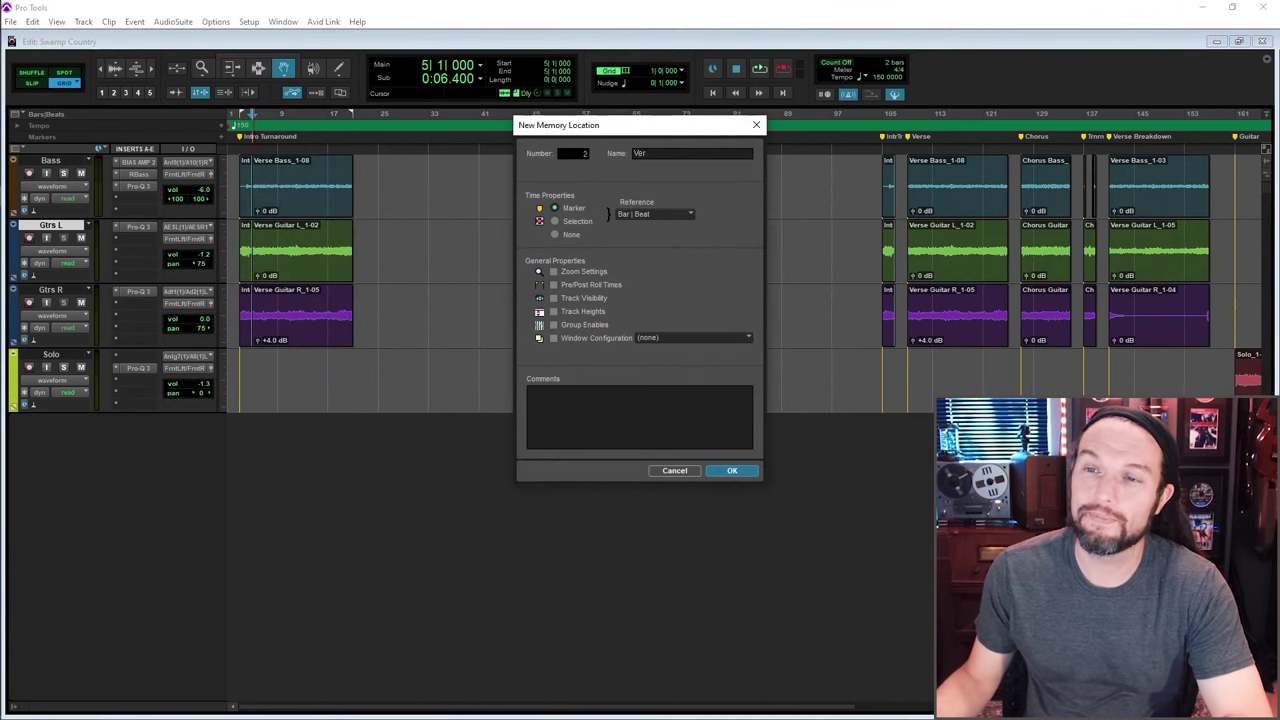
{"action": "type", "text": "Verse 1"}
{"action": "key", "text": "Return"}
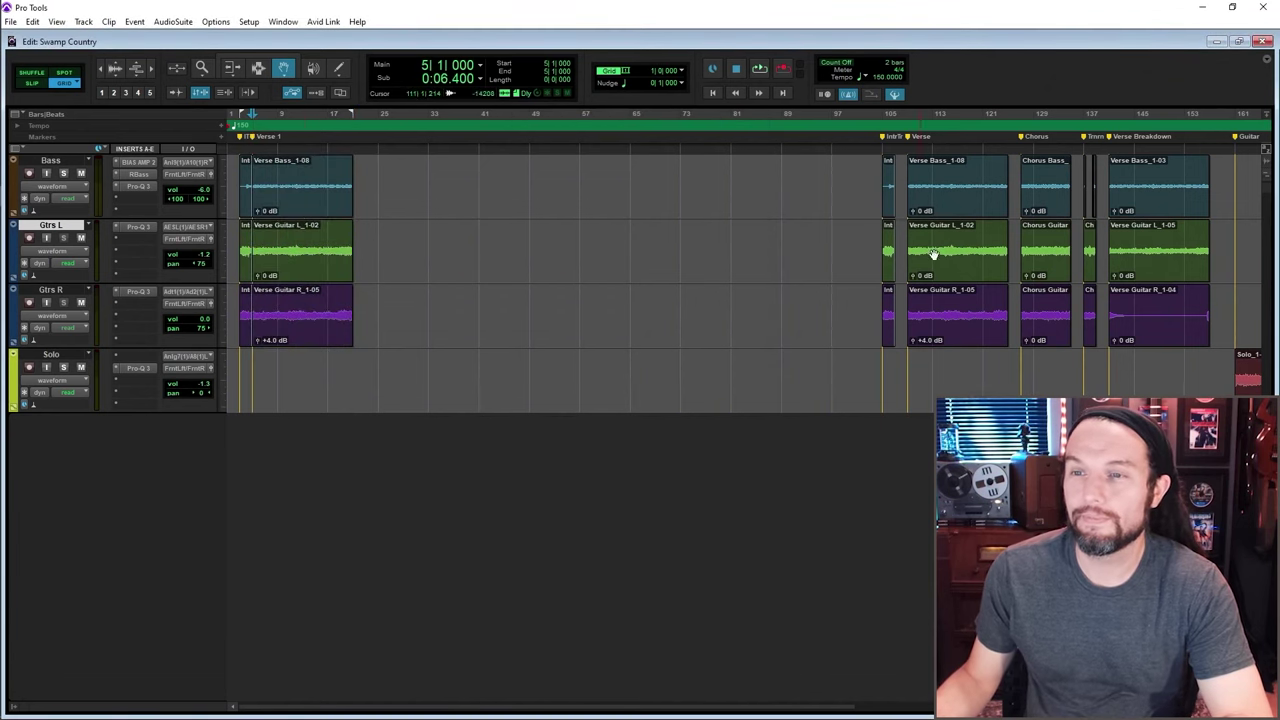
Copy the three Chorus clips to bar 21 and mark it Chorus 1
{"action": "left_click", "coordinate": [1048, 205]}
{"action": "left_click", "coordinate": [1046, 255], "text": "shift"}
{"action": "left_click", "coordinate": [1046, 319], "text": "shift"}
{"action": "left_click_drag", "start_coordinate": [1040, 260], "coordinate": [371, 268]}
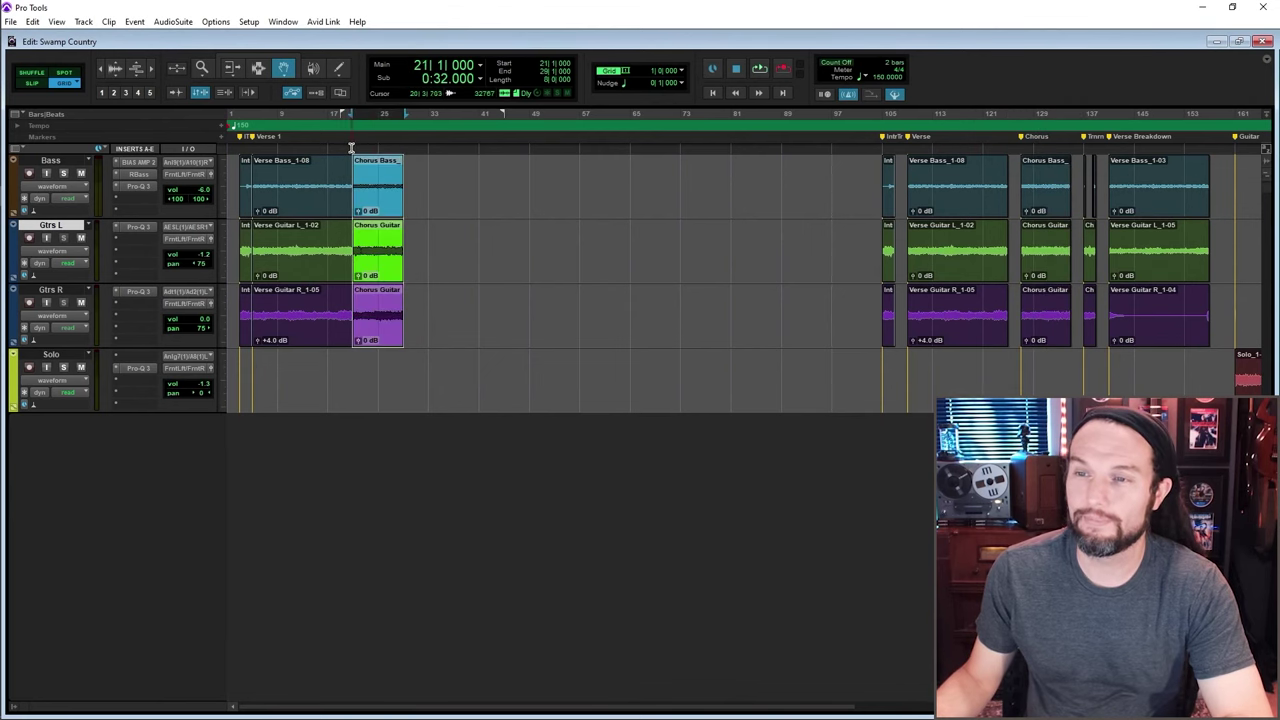
{"action": "left_click", "coordinate": [351, 148]}
{"action": "key", "text": "KP_Enter"}
{"action": "type", "text": "Chorus 1"}
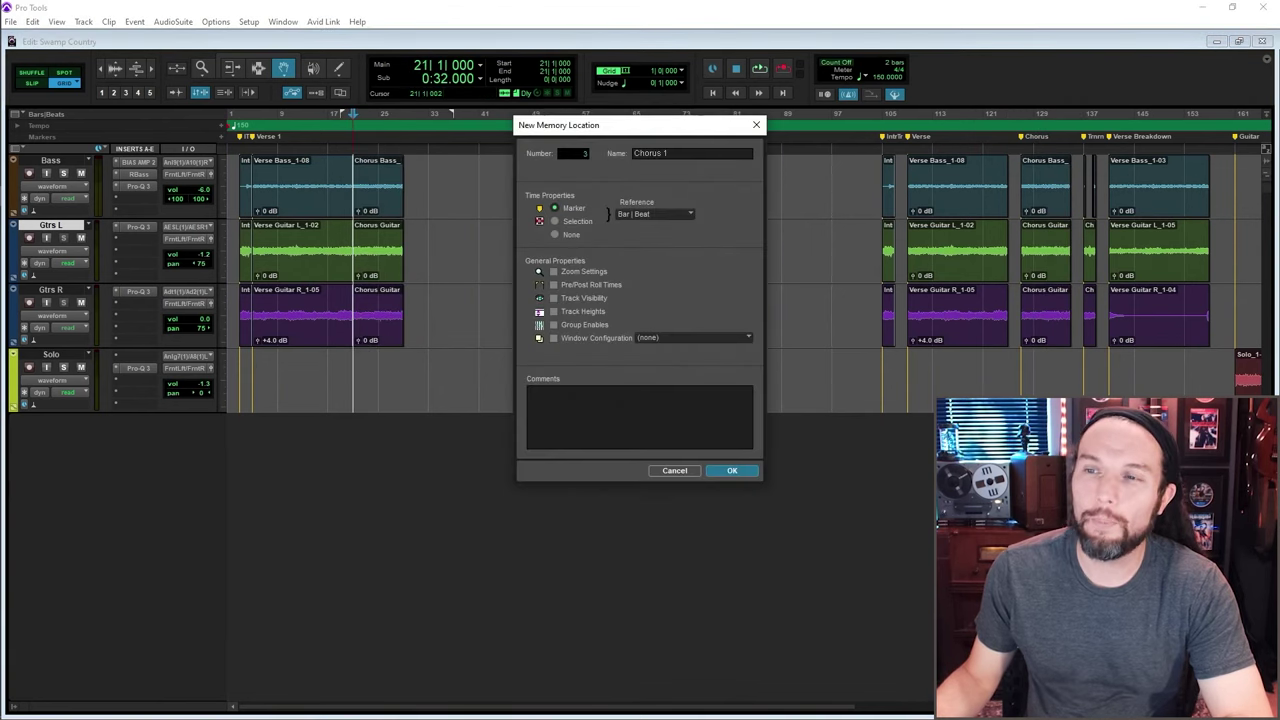
{"action": "key", "text": "Return"}
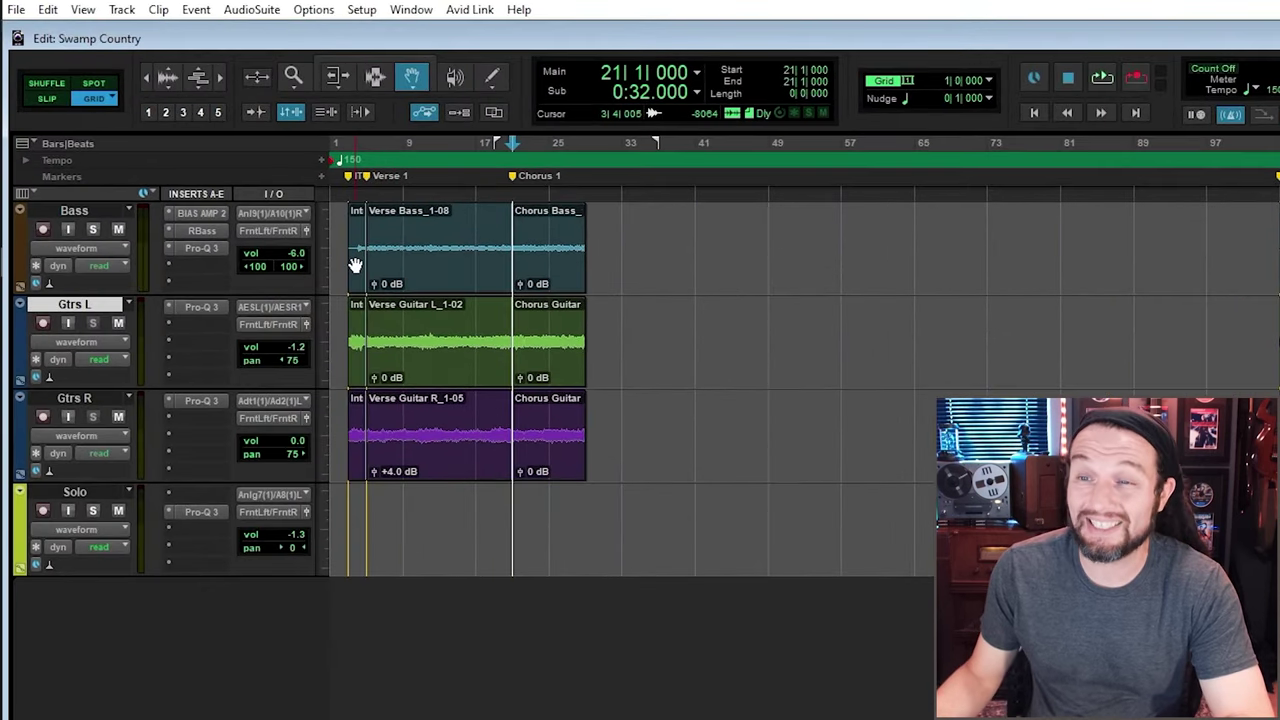
Clear the intro selection and select the Verse Bass, Guitar L and Guitar R clips
{"action": "left_click", "coordinate": [243, 202]}
{"action": "left_click", "coordinate": [345, 433]}
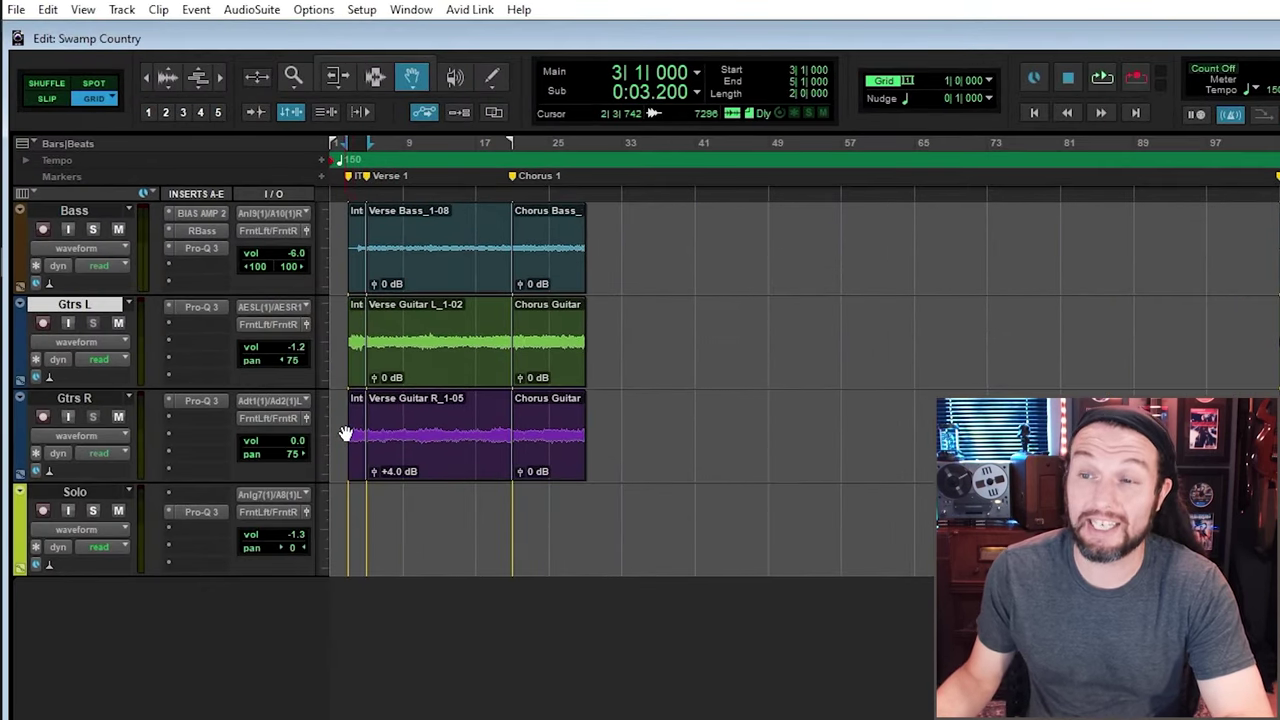
{"action": "left_click", "coordinate": [430, 268]}
{"action": "left_click", "coordinate": [417, 366]}
{"action": "left_click", "coordinate": [417, 440]}
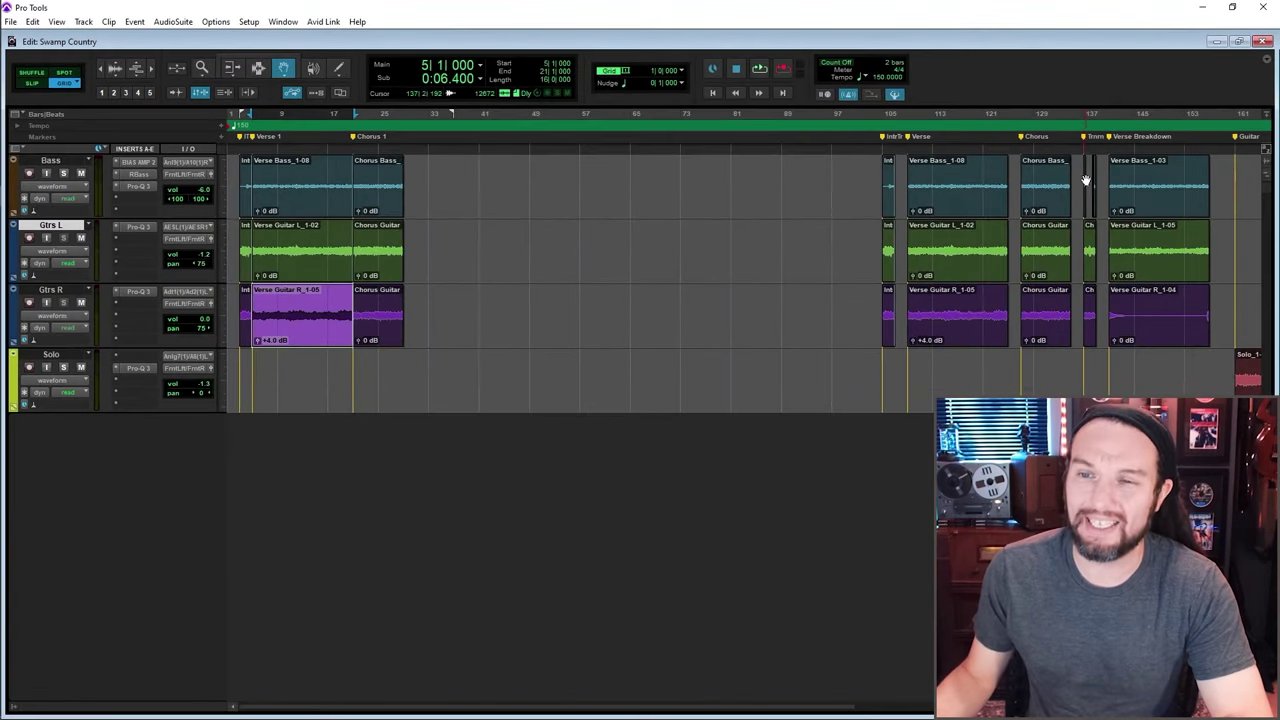
Copy the short Ch clips at bar 137 to bar 29 and mark it 'Turnaround'
{"action": "left_click", "coordinate": [1086, 180]}
{"action": "left_click_drag", "start_coordinate": [1090, 268], "coordinate": [1093, 312]}
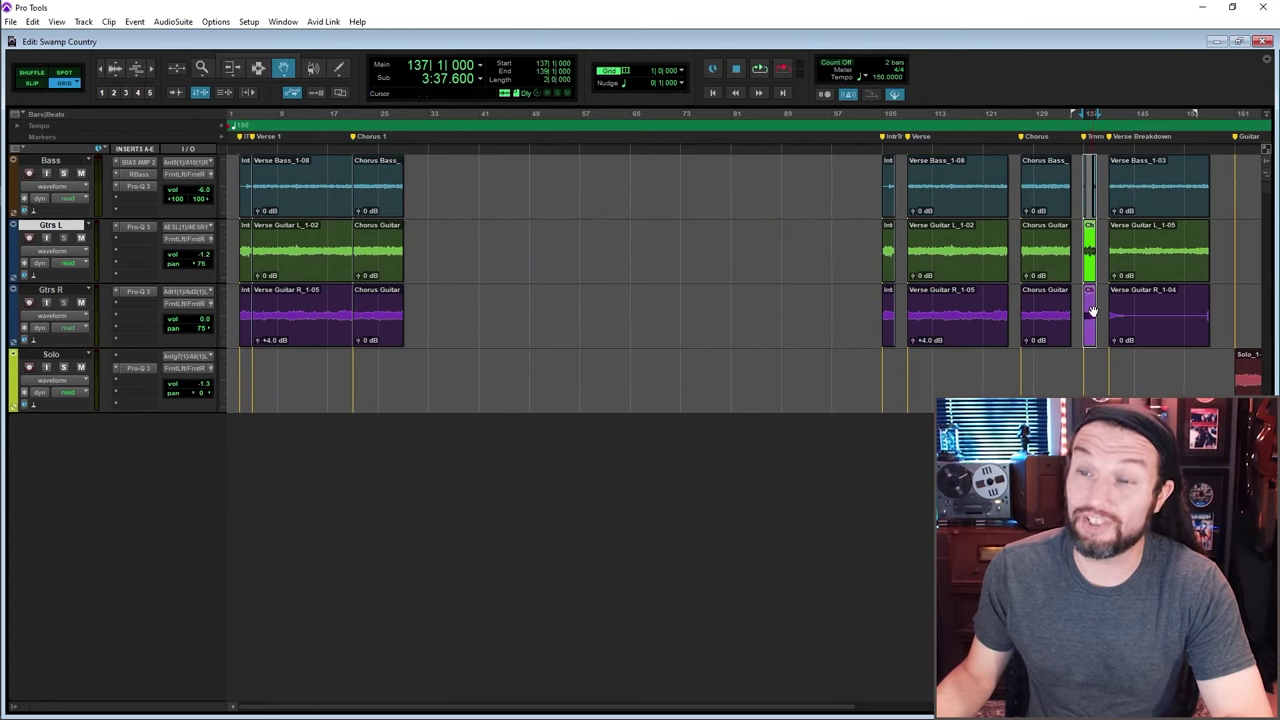
{"action": "left_click_drag", "start_coordinate": [1090, 262], "coordinate": [409, 248]}
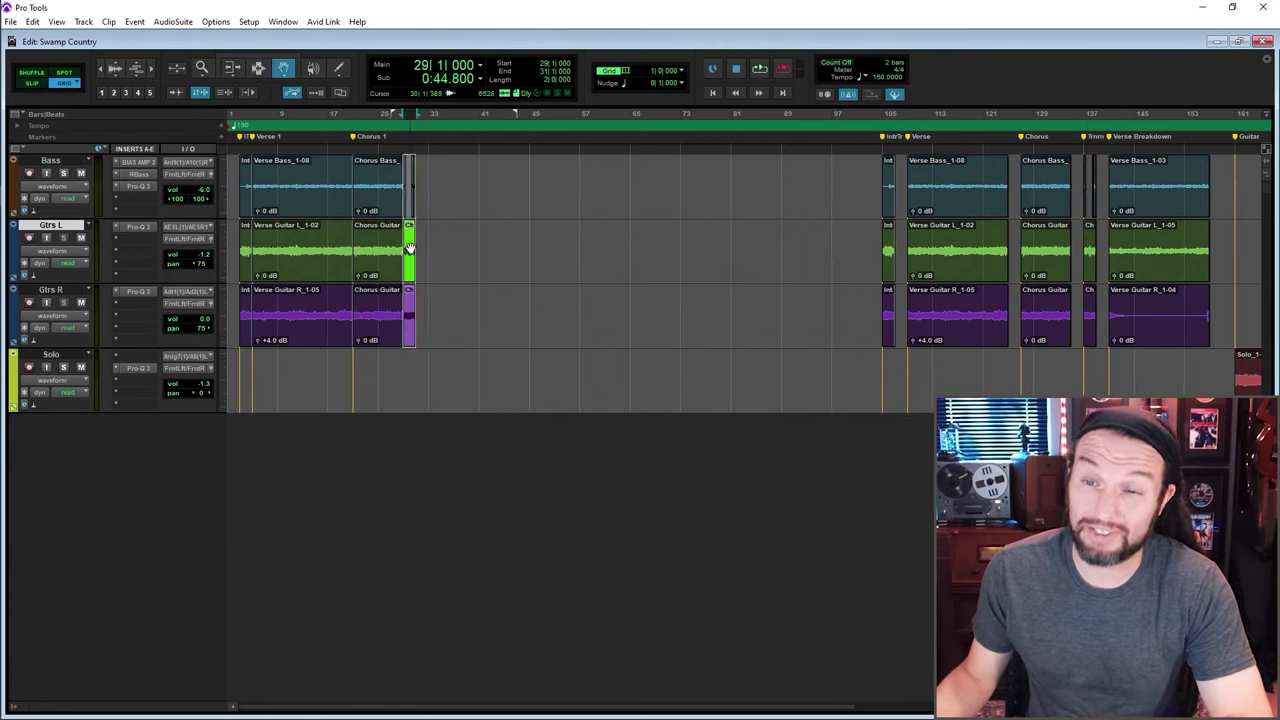
{"action": "left_click", "coordinate": [405, 150]}
{"action": "key", "text": "KP_Enter"}
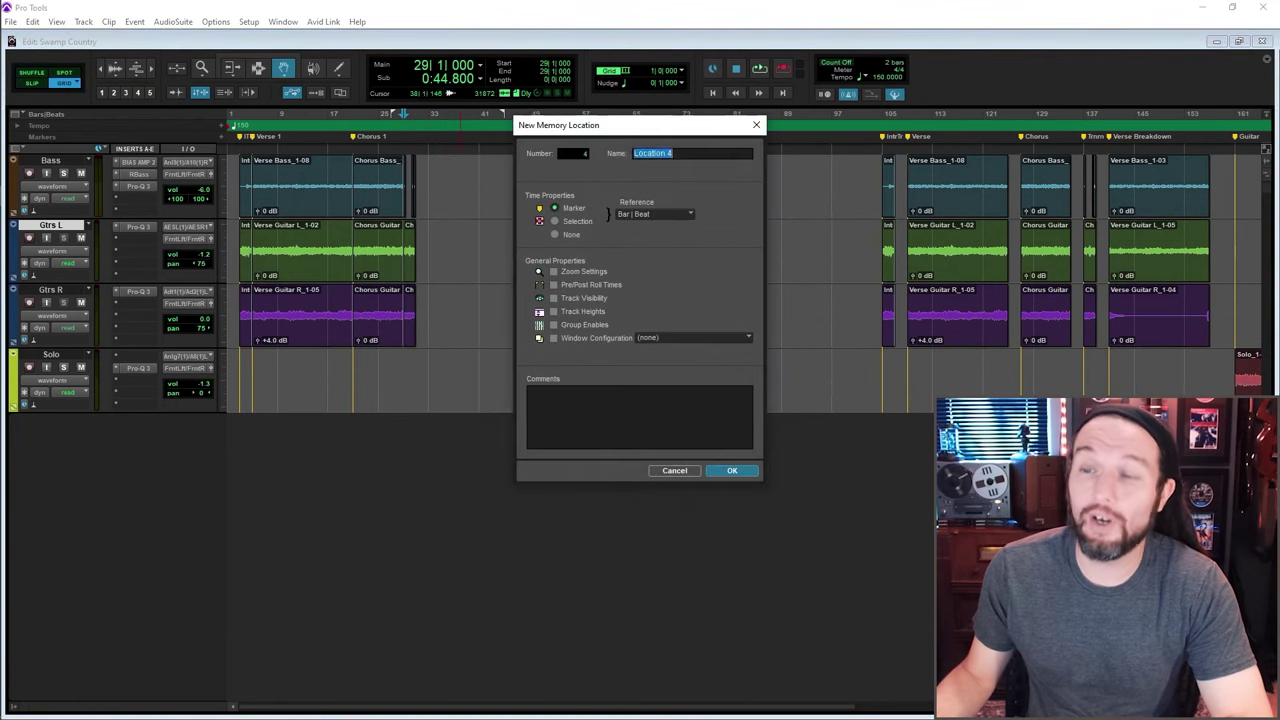
{"action": "type", "text": "Turnarou"}
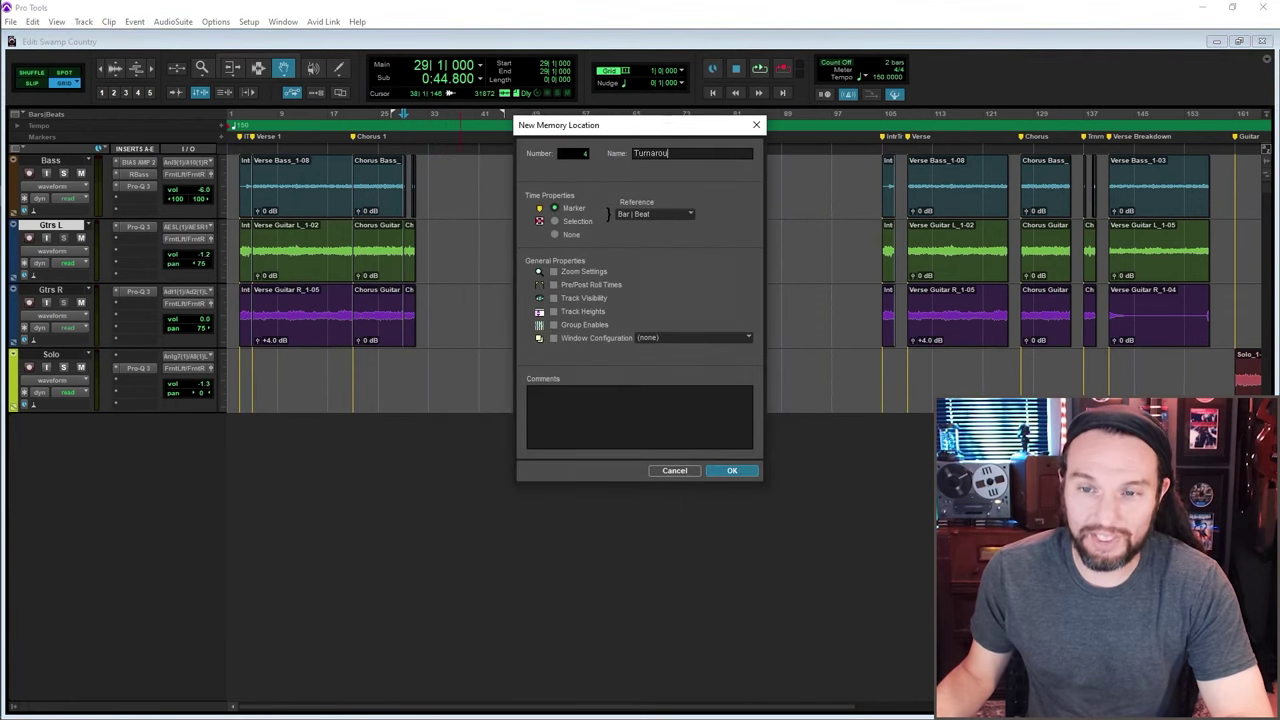
{"action": "type", "text": "nd"}
{"action": "key", "text": "Return"}
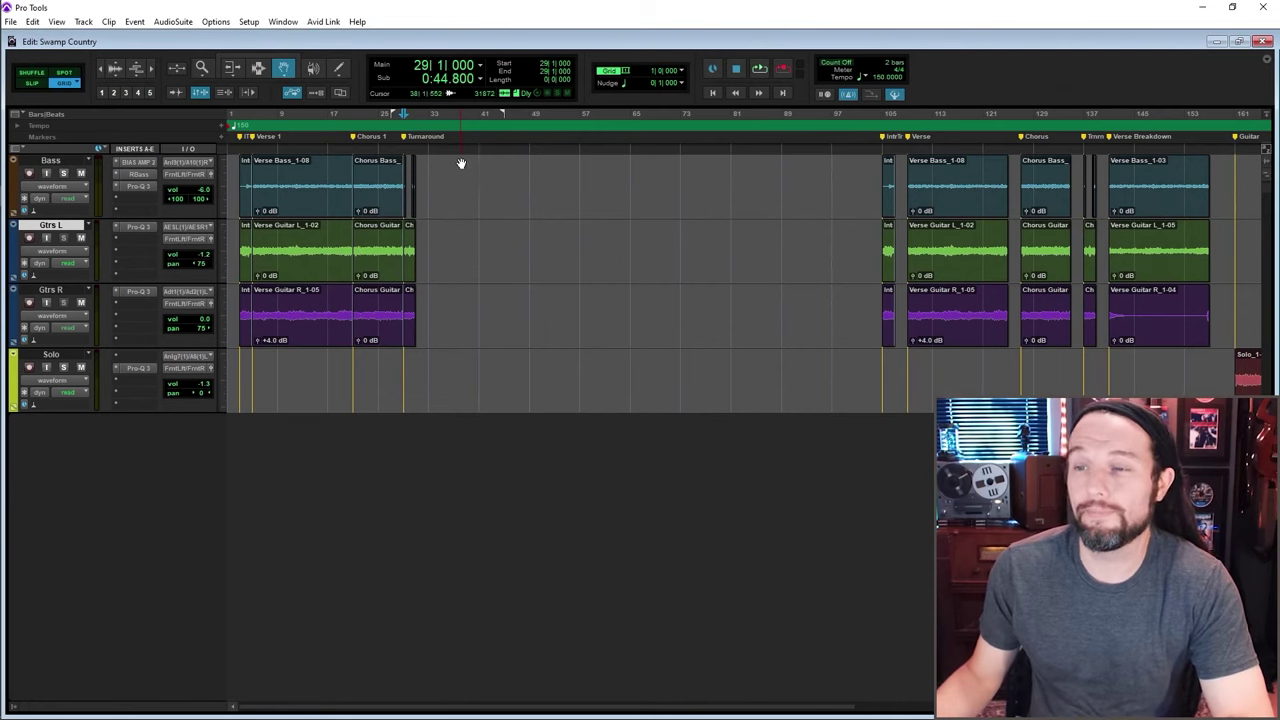
Copy the bar-109 Verse clips to bar 31 and the Chorus clips to bar 47
{"action": "left_click", "coordinate": [966, 186]}
{"action": "left_click", "coordinate": [955, 244], "text": "shift"}
{"action": "left_click", "coordinate": [944, 312], "text": "shift"}
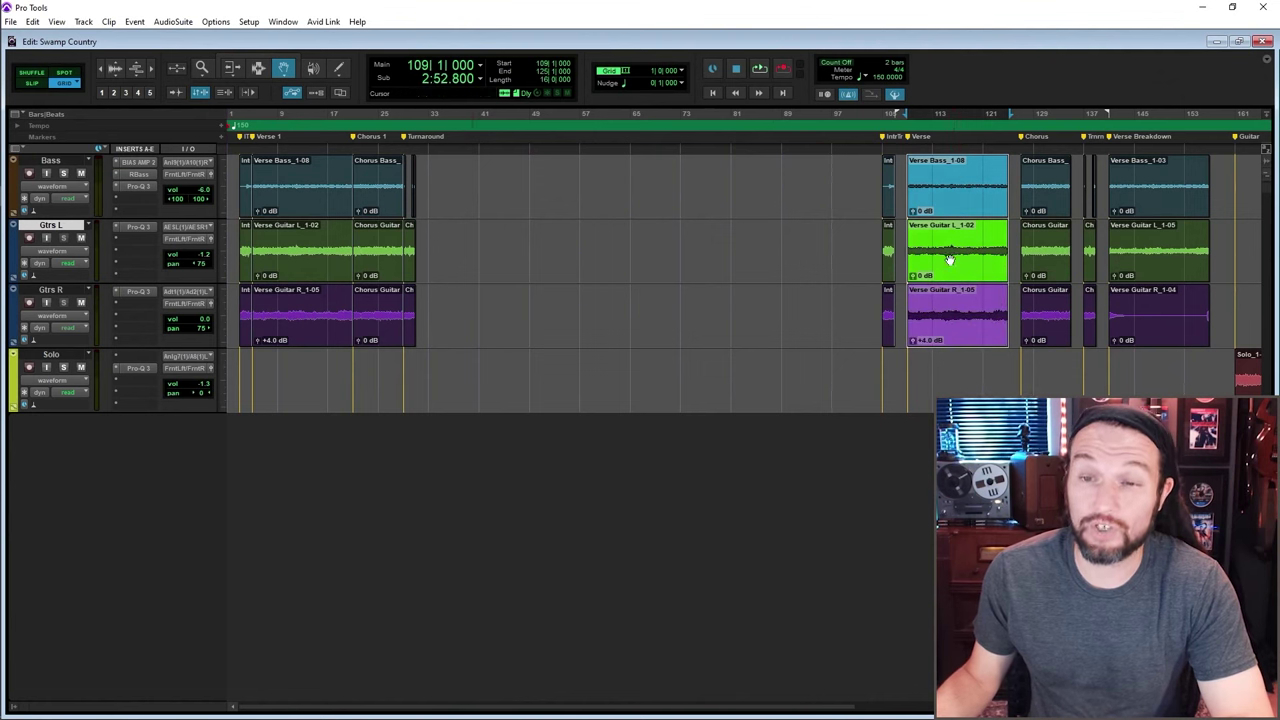
{"action": "left_click_drag", "start_coordinate": [950, 260], "coordinate": [471, 243]}
{"action": "left_click", "coordinate": [1048, 198]}
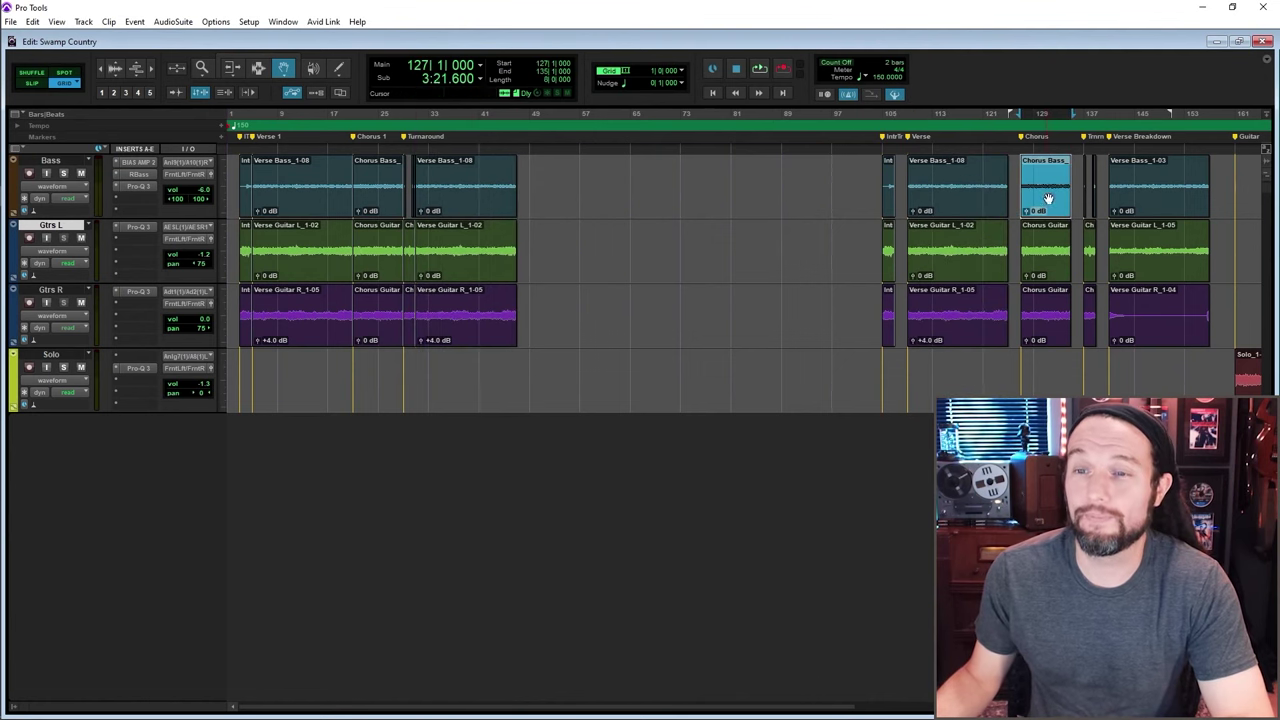
{"action": "left_click", "coordinate": [1042, 254], "text": "shift"}
{"action": "left_click", "coordinate": [1045, 308], "text": "shift"}
{"action": "left_click_drag", "start_coordinate": [1045, 255], "coordinate": [548, 249]}
Add 'Verse 2' at bar 31 and 'Chorus 2' at bar 47, then zoom to fit
{"action": "left_click", "coordinate": [416, 146]}
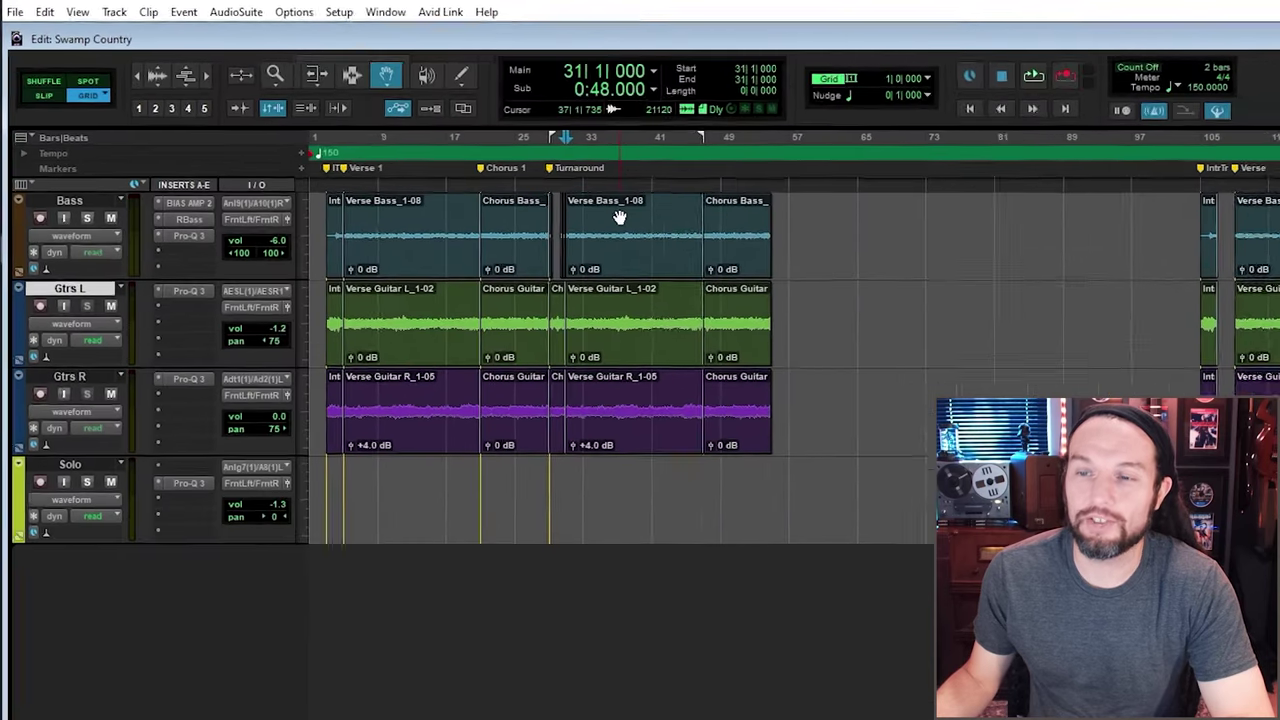
{"action": "key", "text": "KP_Enter"}
{"action": "type", "text": "Verse 2"}
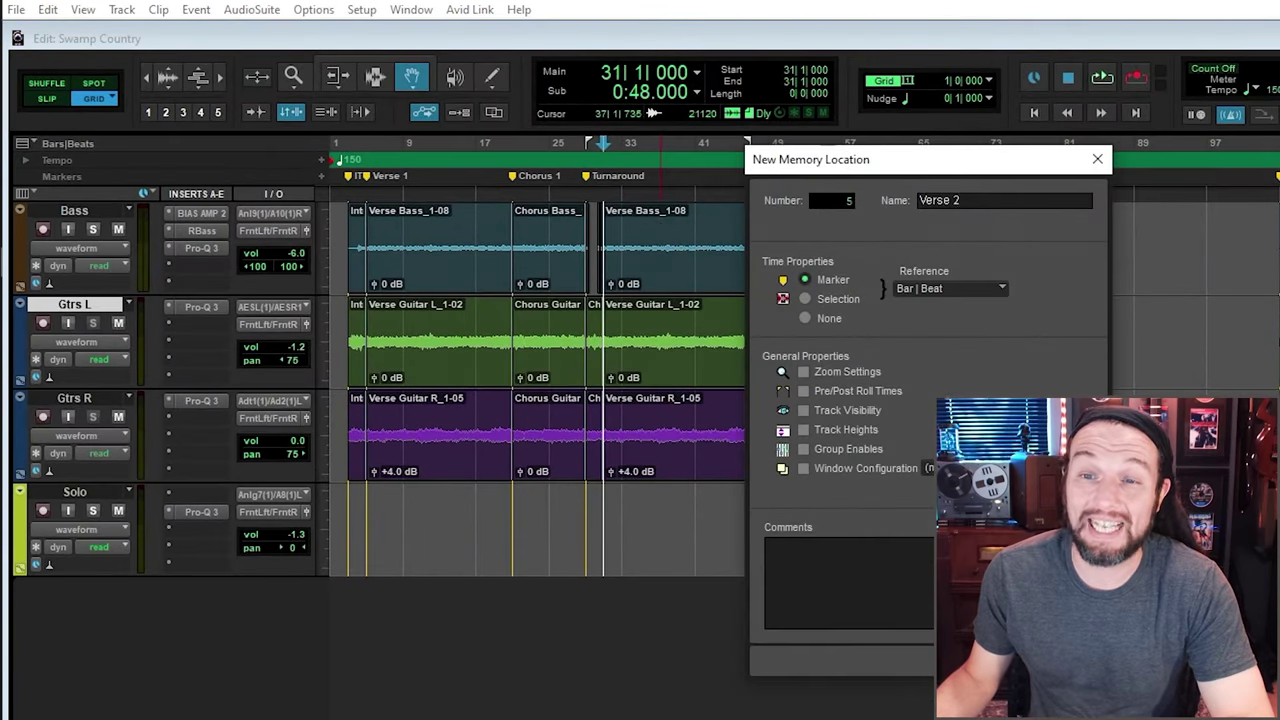
{"action": "key", "text": "Return"}
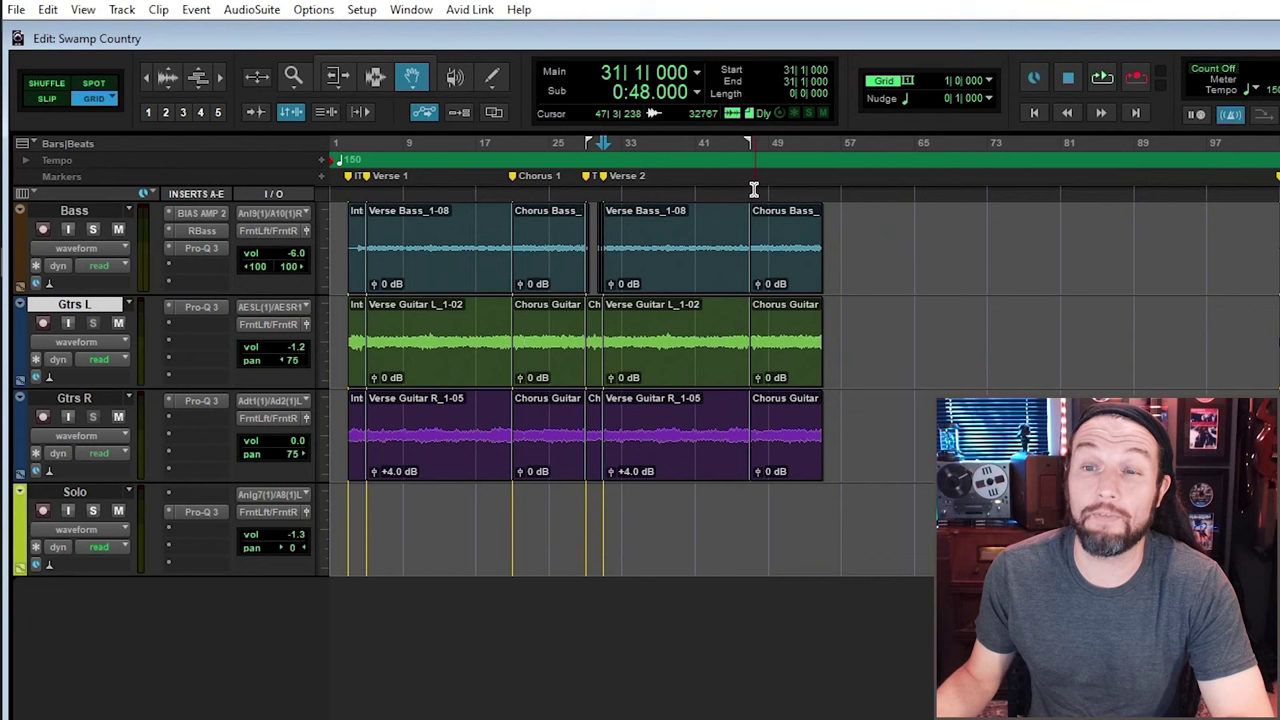
{"action": "left_click", "coordinate": [750, 200]}
{"action": "key", "text": "KP_Enter"}
{"action": "type", "text": "Chor"}
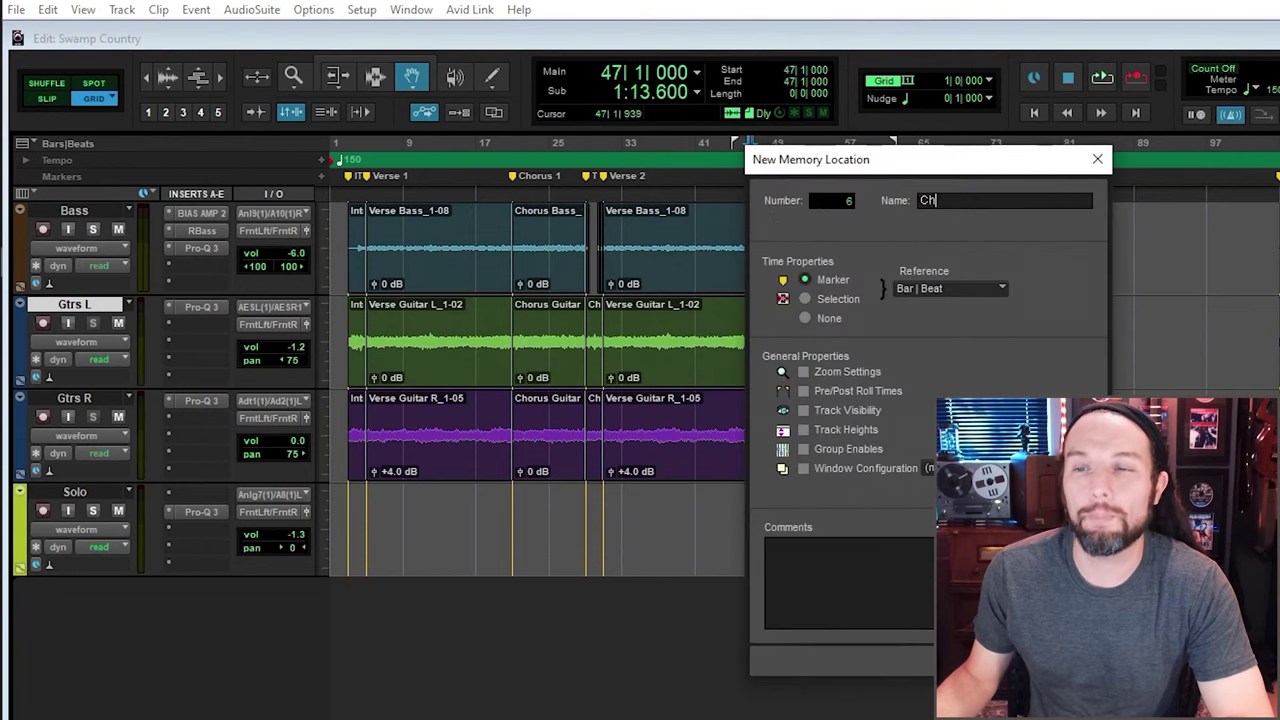
{"action": "type", "text": "us 2"}
{"action": "key", "text": "Return"}
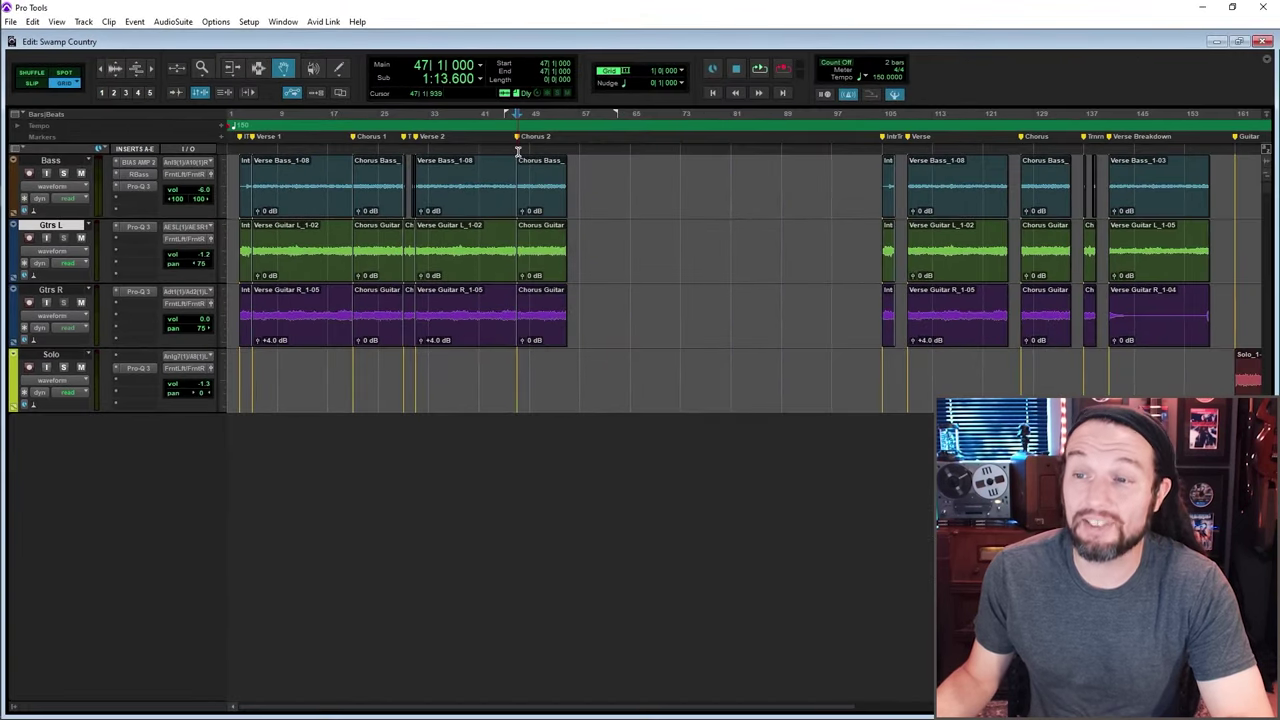
{"action": "key", "text": "F5"}
{"action": "left_click", "coordinate": [391, 190]}
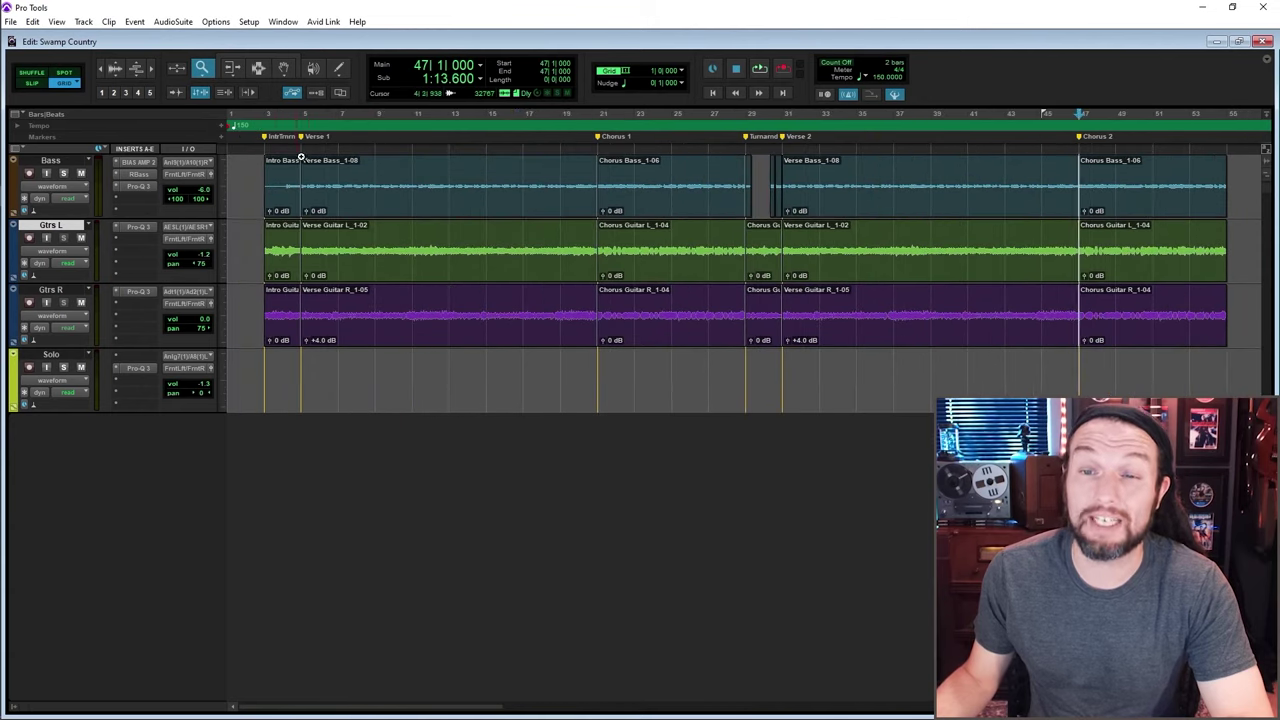
{"action": "double_click", "coordinate": [200, 70]}
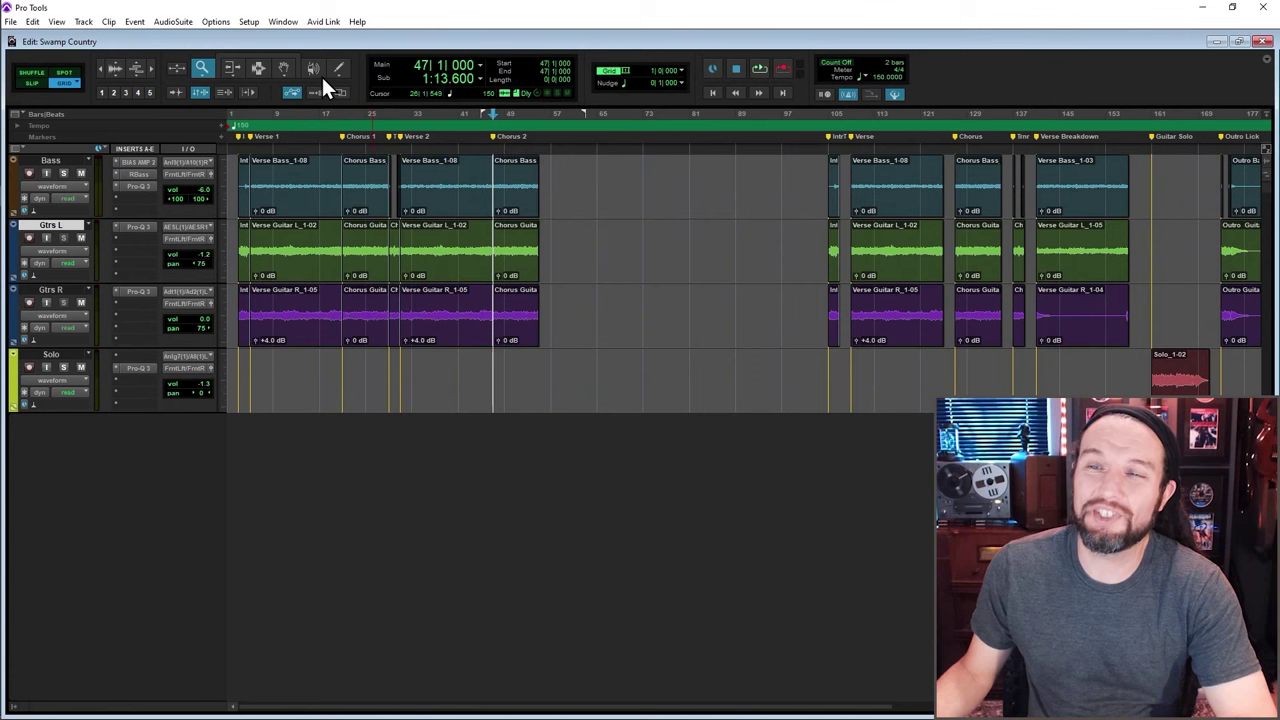
Copy the three Chorus clips and the Solo_1-02 clip to bar 55
{"action": "left_click", "coordinate": [285, 68]}
{"action": "left_click", "coordinate": [977, 207]}
{"action": "left_click", "coordinate": [979, 256], "text": "shift"}
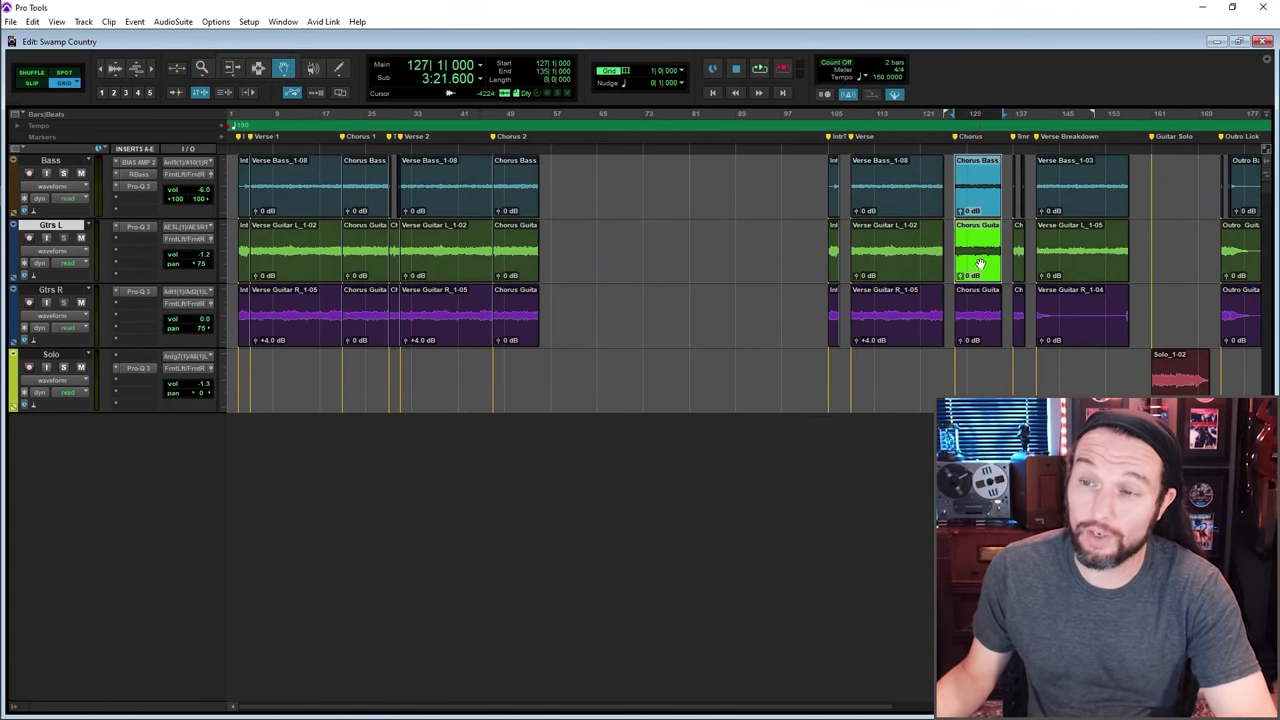
{"action": "left_click", "coordinate": [979, 311], "text": "shift"}
{"action": "left_click_drag", "start_coordinate": [975, 207], "coordinate": [558, 186]}
{"action": "left_click_drag", "start_coordinate": [1175, 388], "coordinate": [561, 375]}
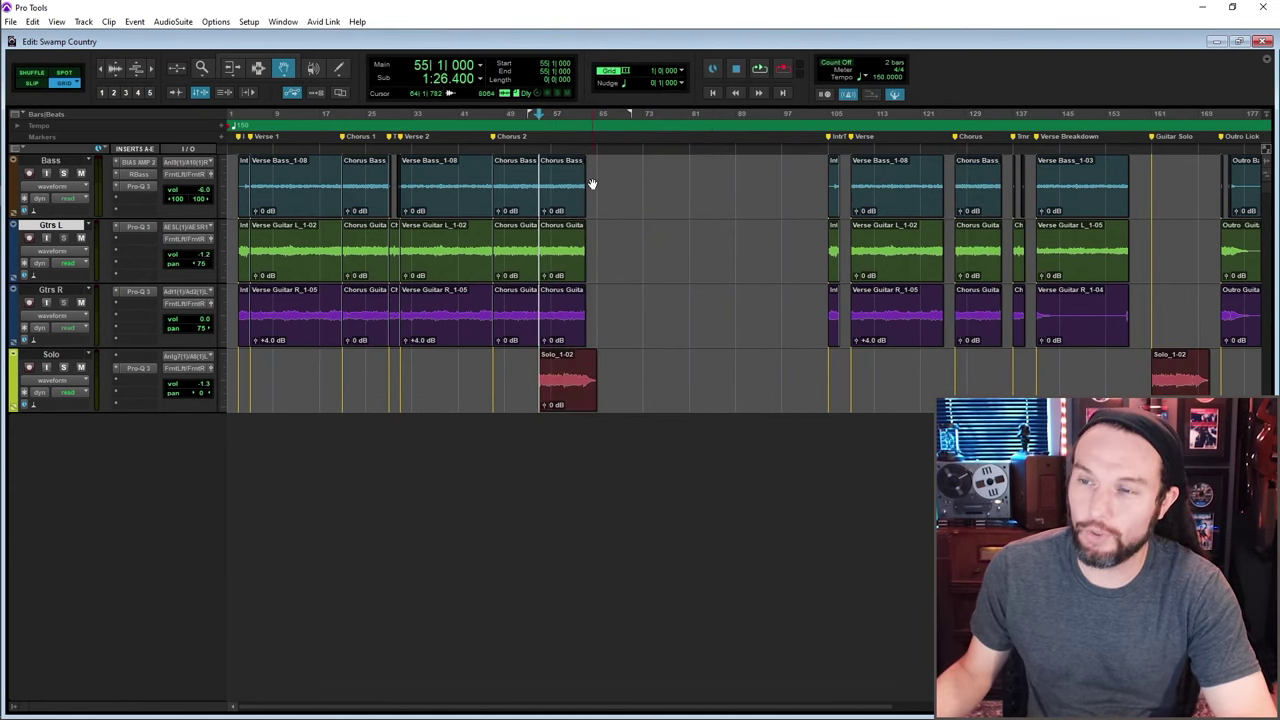
Add a Gtr Solo marker at bar 55 and play back the solo section
{"action": "key", "text": "KP_Enter"}
{"action": "type", "text": "Gtr Solo"}
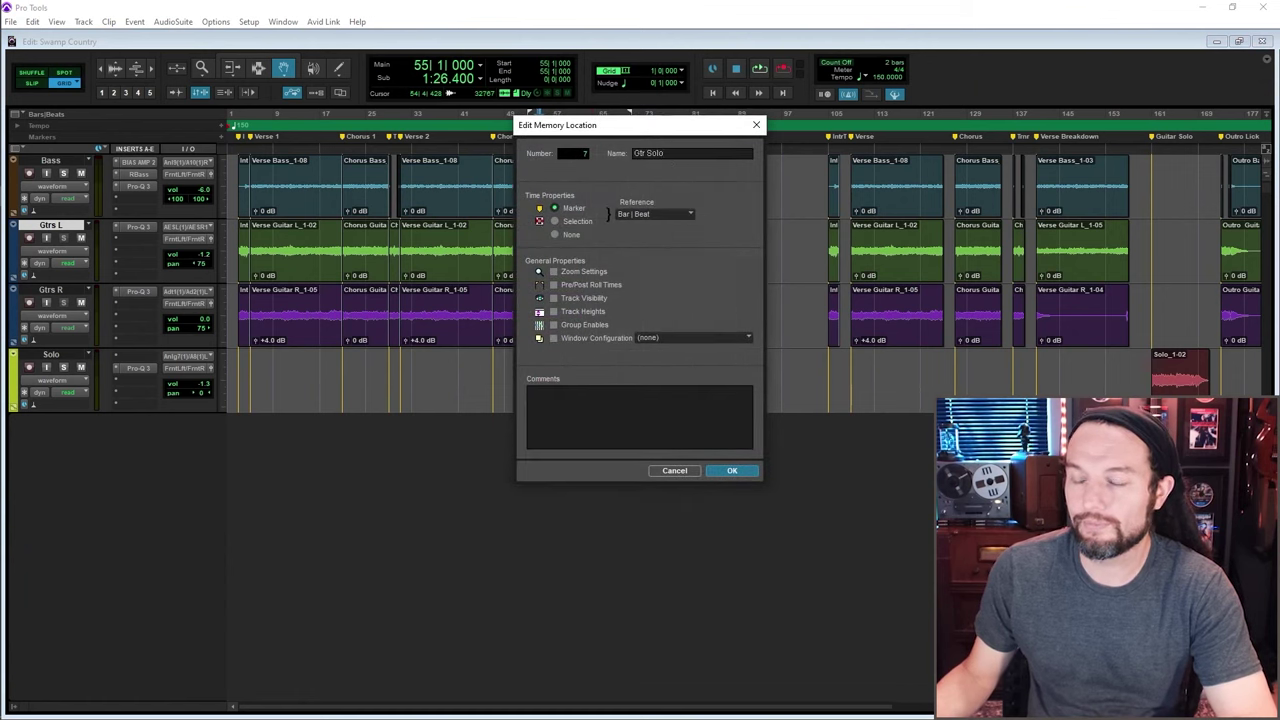
{"action": "key", "text": "Return"}
{"action": "key", "text": "space"}
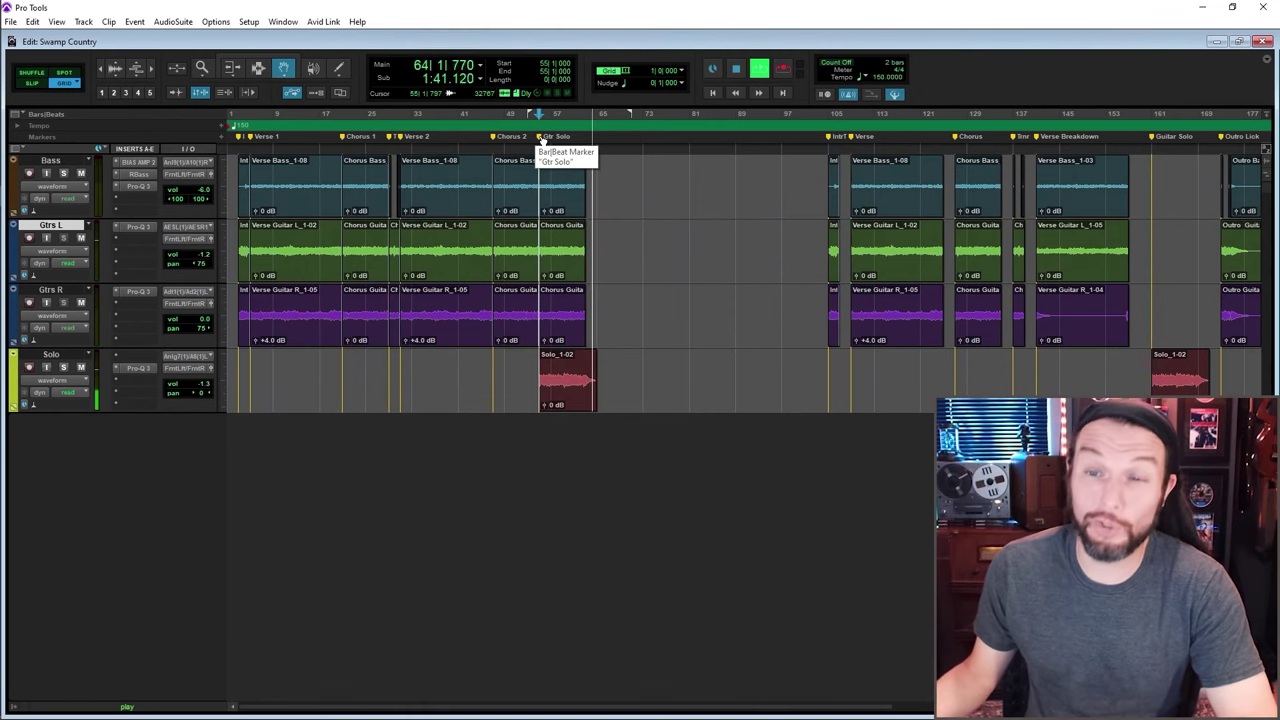
{"action": "key", "text": "space"}
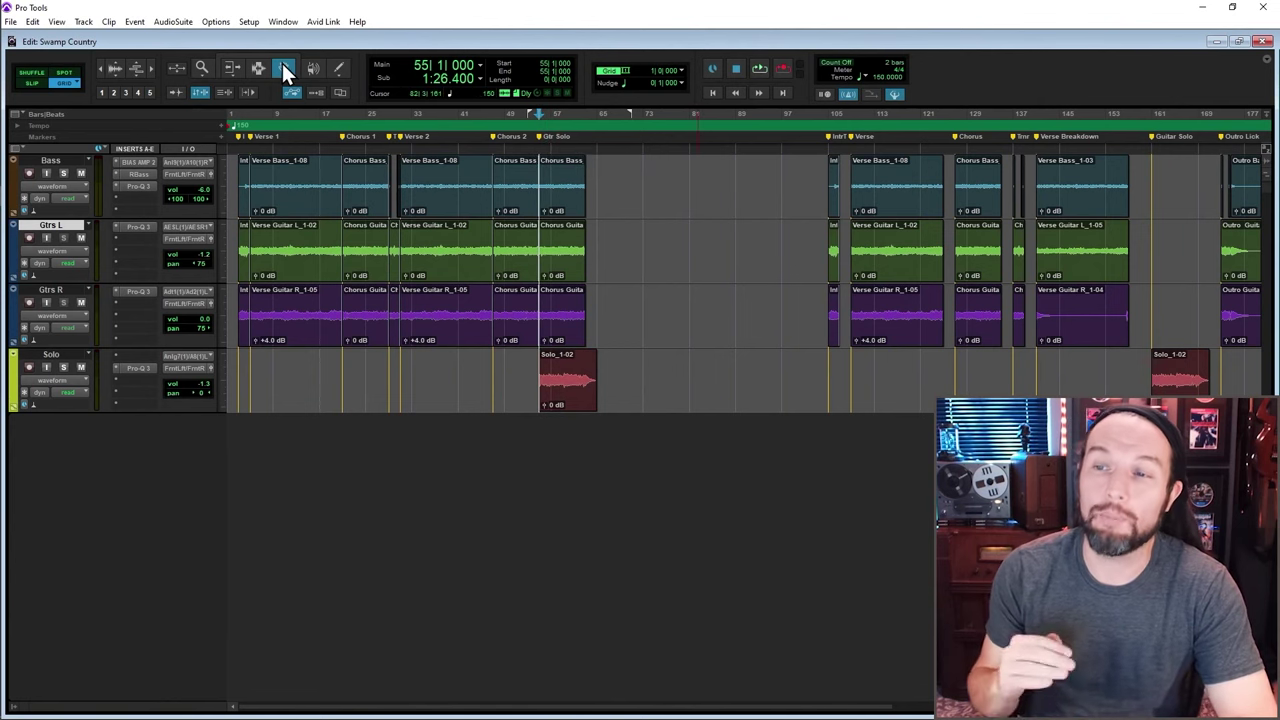
Copy the breakdown Verse clips to bar 63 and mark it 'Verse 3 Breakdown'
{"action": "left_click", "coordinate": [1065, 214]}
{"action": "left_click", "coordinate": [1080, 257], "text": "shift"}
{"action": "left_click", "coordinate": [1078, 317], "text": "shift"}
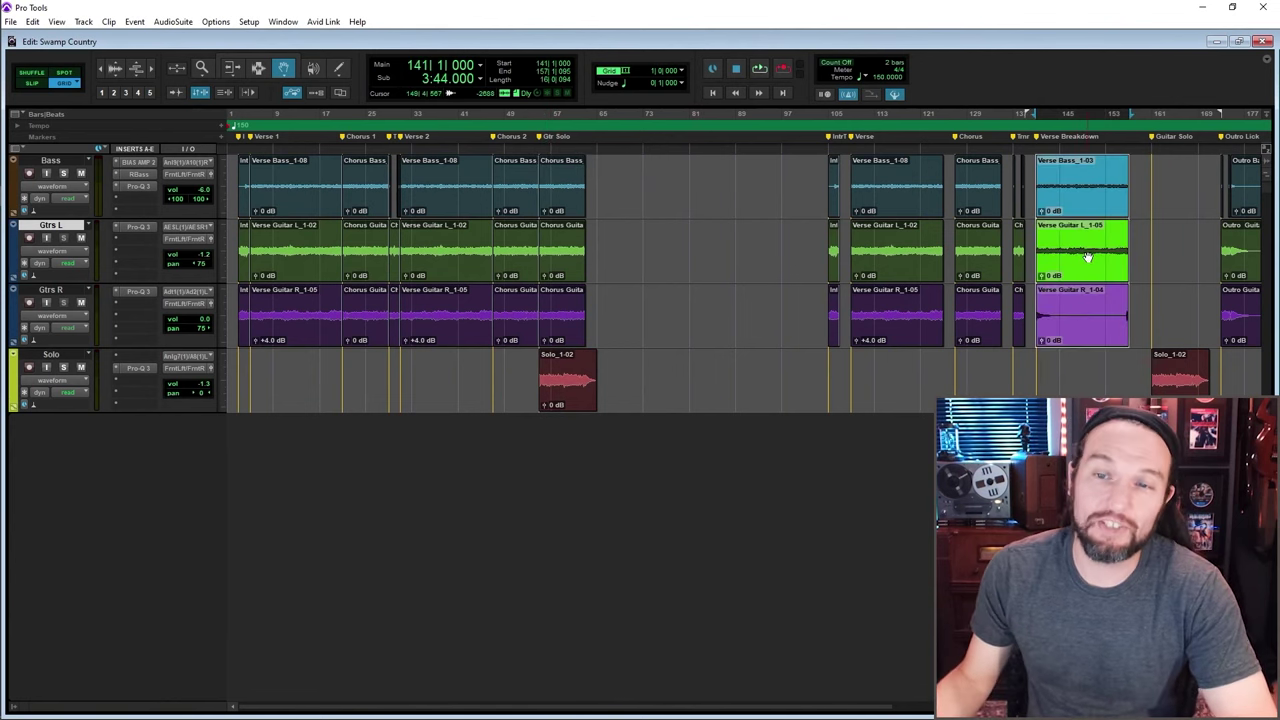
{"action": "left_click_drag", "start_coordinate": [1088, 257], "coordinate": [638, 250]}
{"action": "left_click", "coordinate": [585, 145]}
{"action": "key", "text": "Return"}
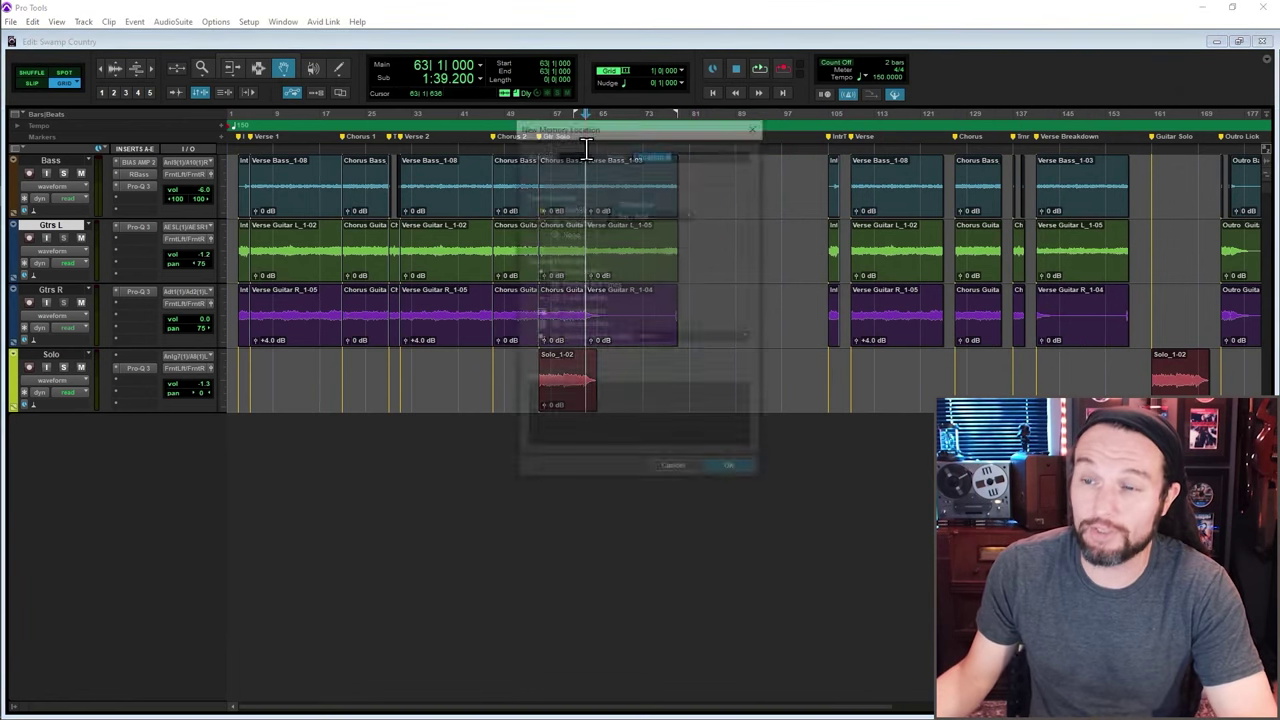
{"action": "type", "text": "Verse 3 Breakdown"}
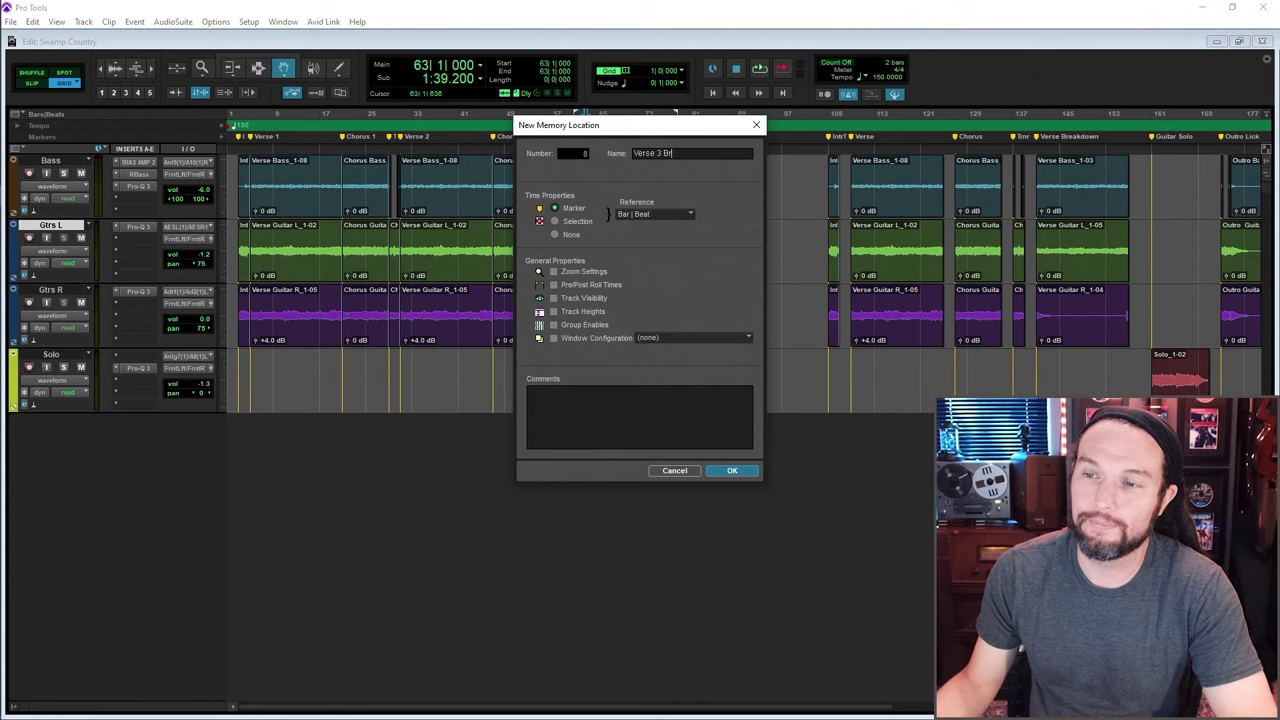
{"action": "key", "text": "Return"}
Copy the Chorus clips to bar 79 and mark it 'Chorus Out'
{"action": "left_click", "coordinate": [980, 198]}
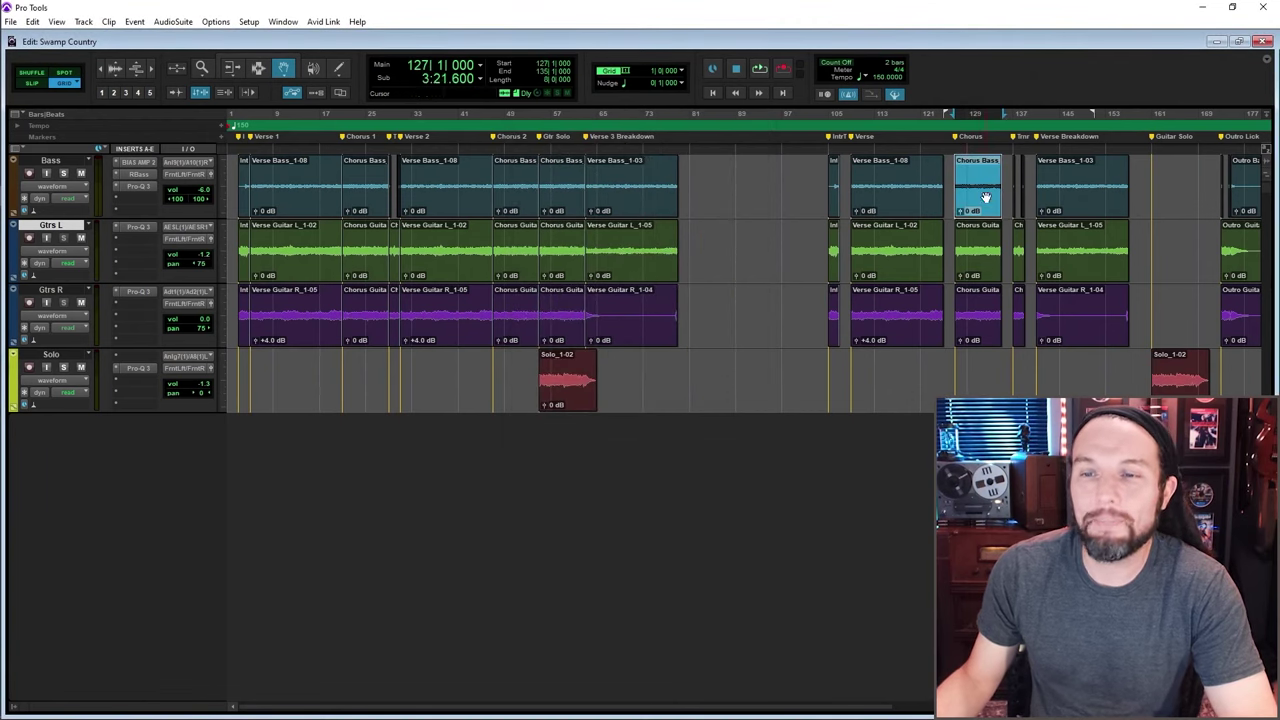
{"action": "left_click", "coordinate": [980, 254], "text": "shift"}
{"action": "left_click", "coordinate": [982, 300], "text": "shift"}
{"action": "left_click_drag", "start_coordinate": [984, 258], "coordinate": [748, 248]}
{"action": "left_click", "coordinate": [676, 150]}
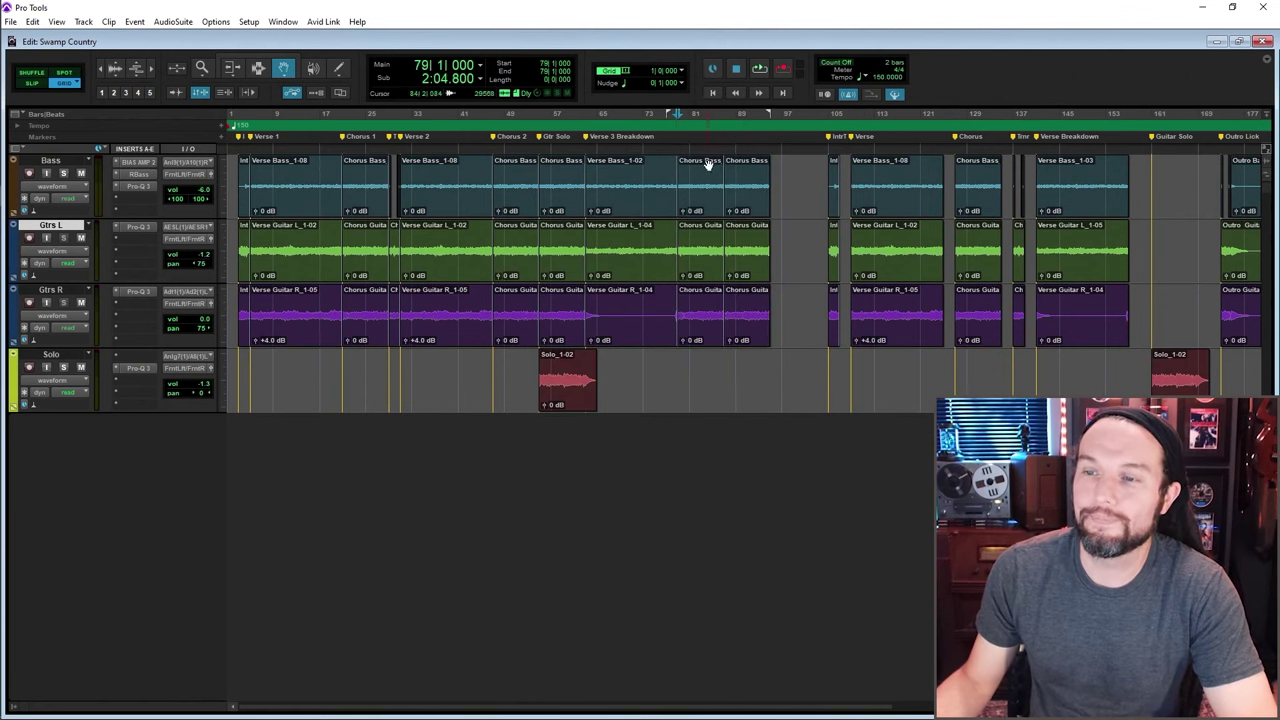
{"action": "key", "text": "KP_Enter"}
{"action": "type", "text": "C"}
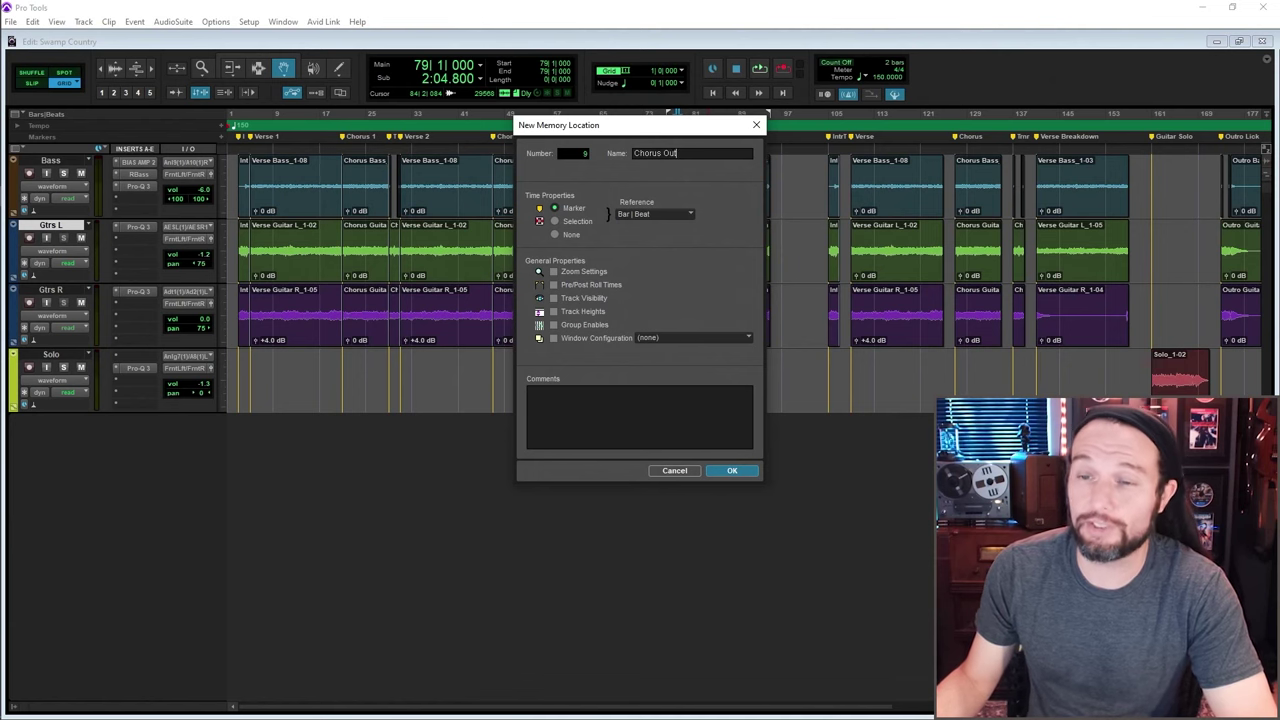
{"action": "type", "text": "horus Out"}
{"action": "key", "text": "Return"}
{"action": "scroll", "coordinate": [948, 249], "scroll_direction": "right", "scroll_amount": 3}
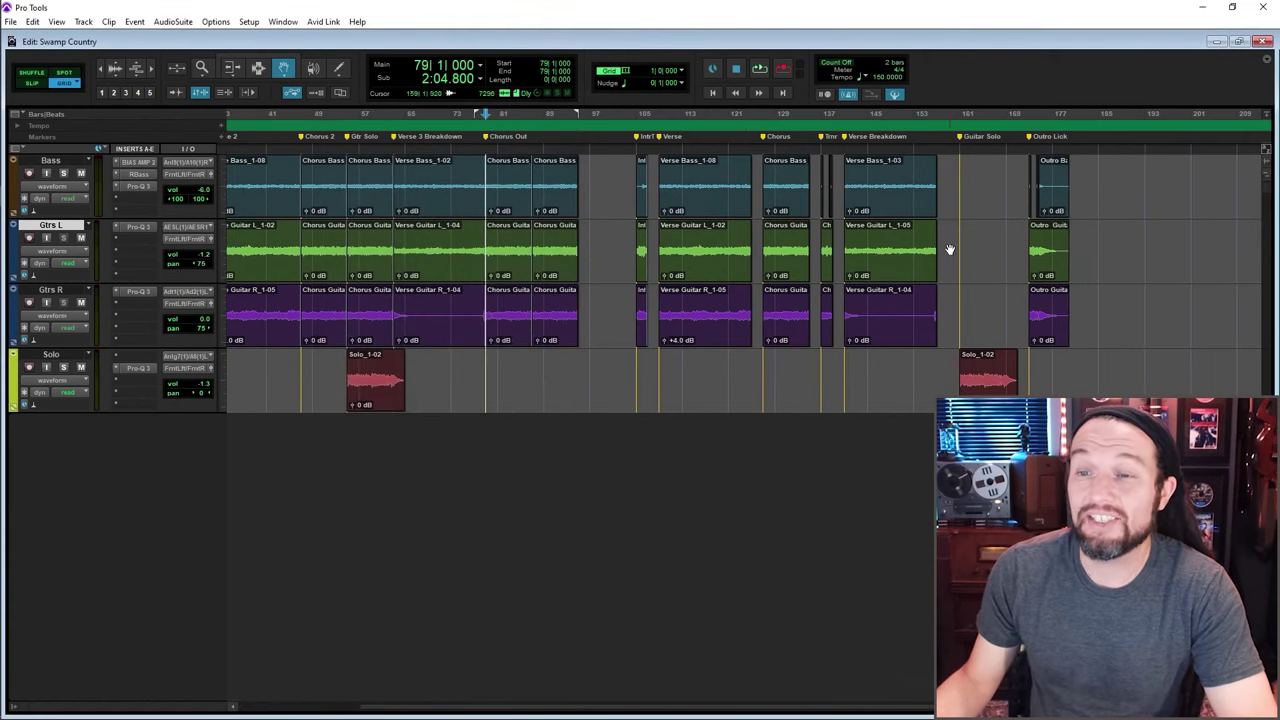
Move the Outro clips to bar 95 and mark it 'Outro Lick'
{"action": "left_click", "coordinate": [1042, 282]}
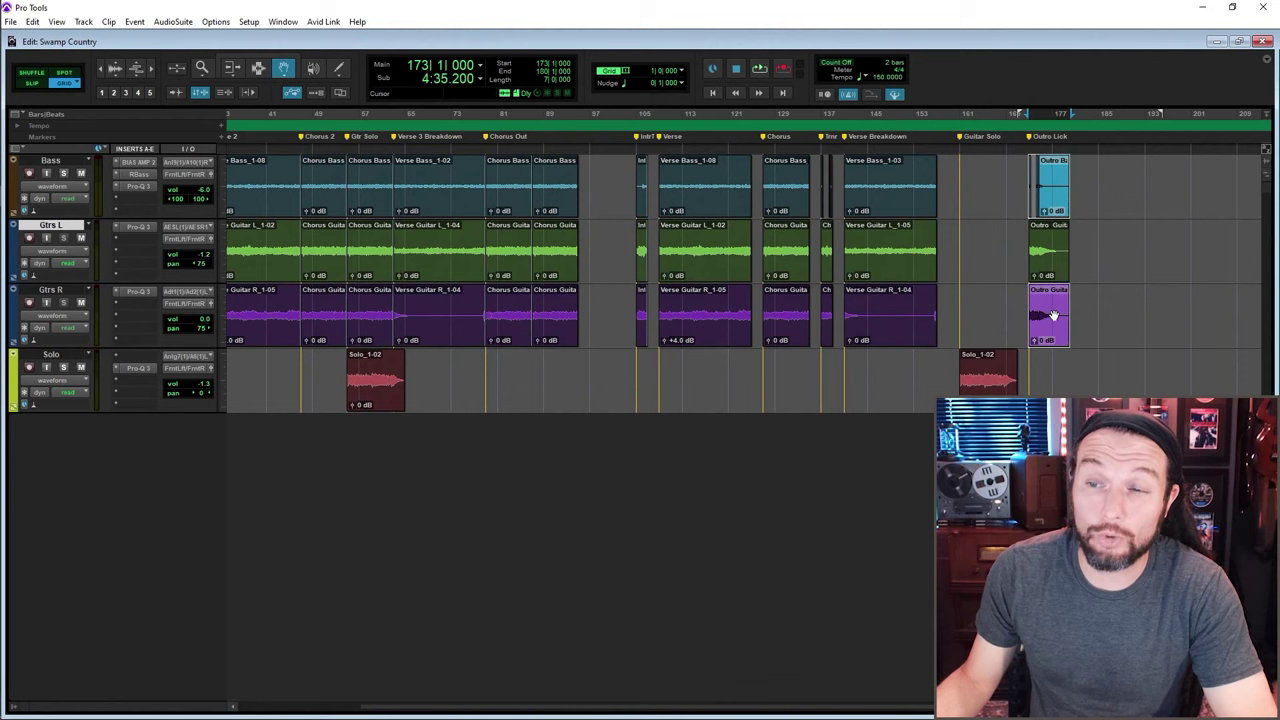
{"action": "left_click_drag", "start_coordinate": [1053, 260], "coordinate": [600, 168]}
{"action": "left_click", "coordinate": [600, 166]}
{"action": "key", "text": "Return"}
{"action": "type", "text": "Outro L"}
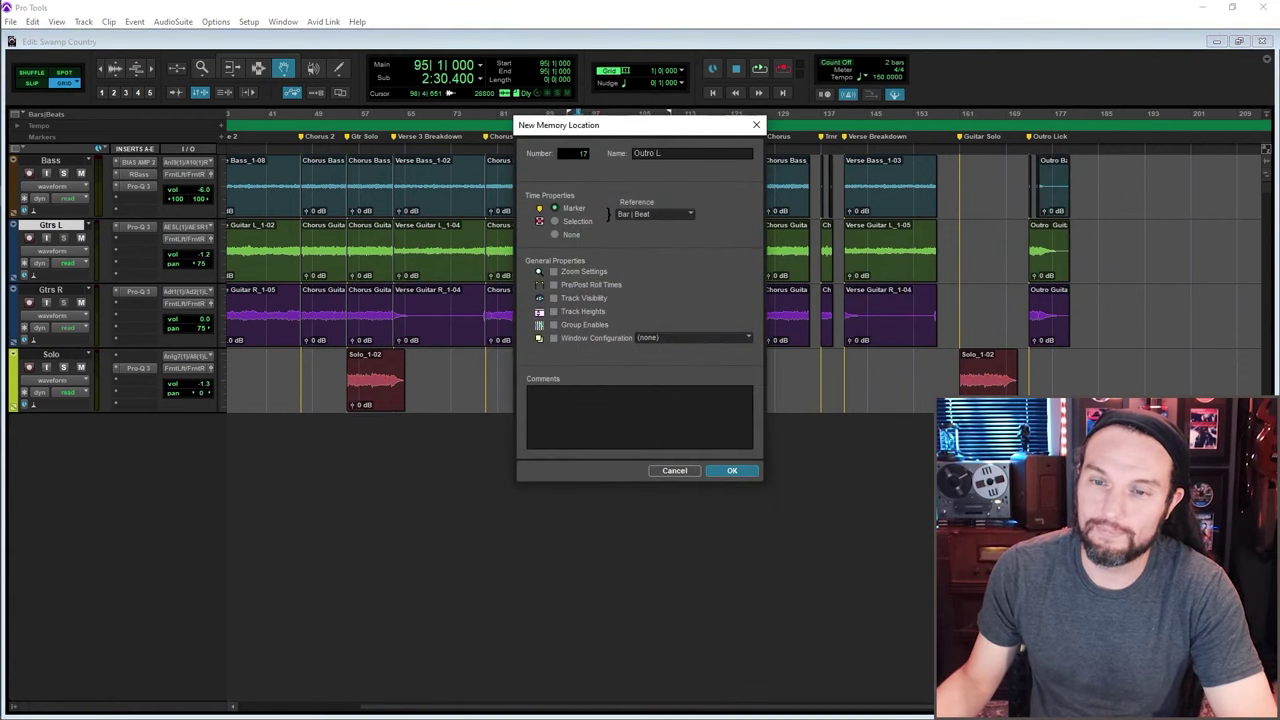
{"action": "type", "text": "ick"}
{"action": "key", "text": "Return"}
Delete all clips from bar 104 onward
{"action": "double_click", "coordinate": [202, 67]}
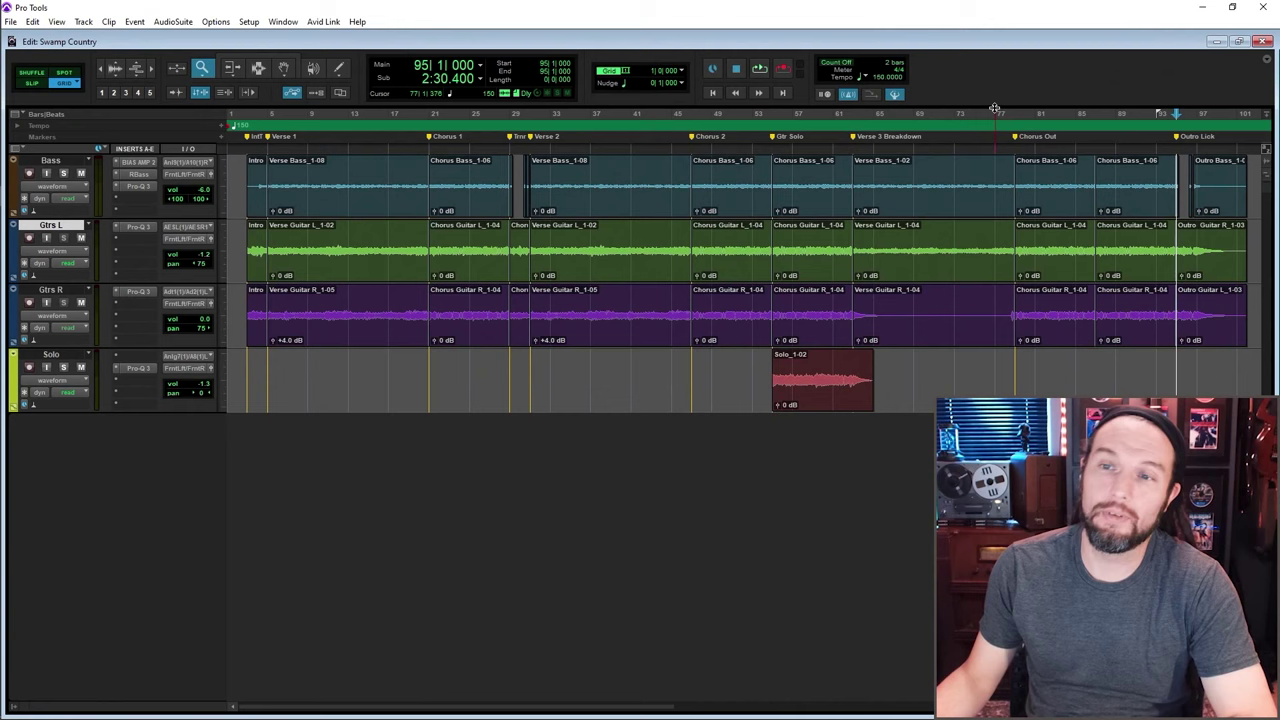
{"action": "double_click", "coordinate": [206, 70]}
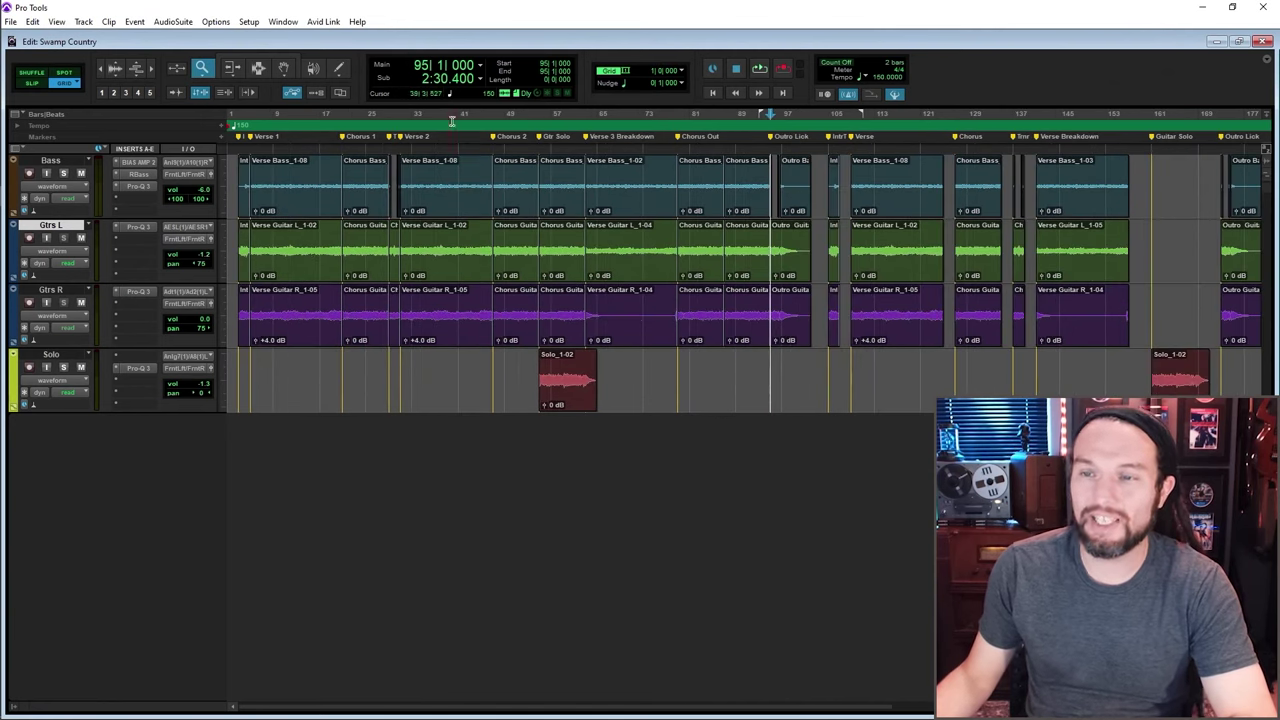
{"action": "left_click", "coordinate": [258, 70]}
{"action": "left_click_drag", "start_coordinate": [821, 180], "coordinate": [1238, 392]}
{"action": "key", "text": "Delete"}
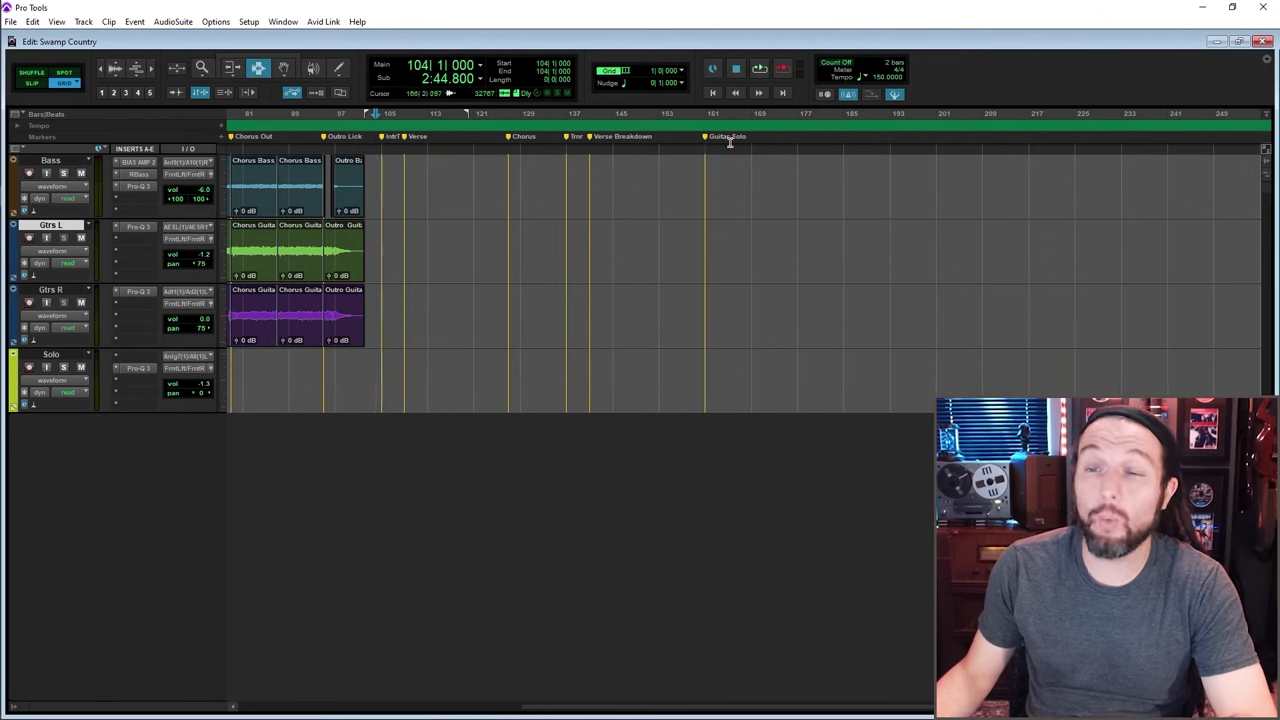
Delete the duplicate Guitar Solo, Verse Breakdown, Chorus, Verse and Intro markers
{"action": "left_click", "coordinate": [728, 137], "text": "alt"}
{"action": "left_click", "coordinate": [595, 137], "text": "alt"}
{"action": "left_click", "coordinate": [570, 137], "text": "alt"}
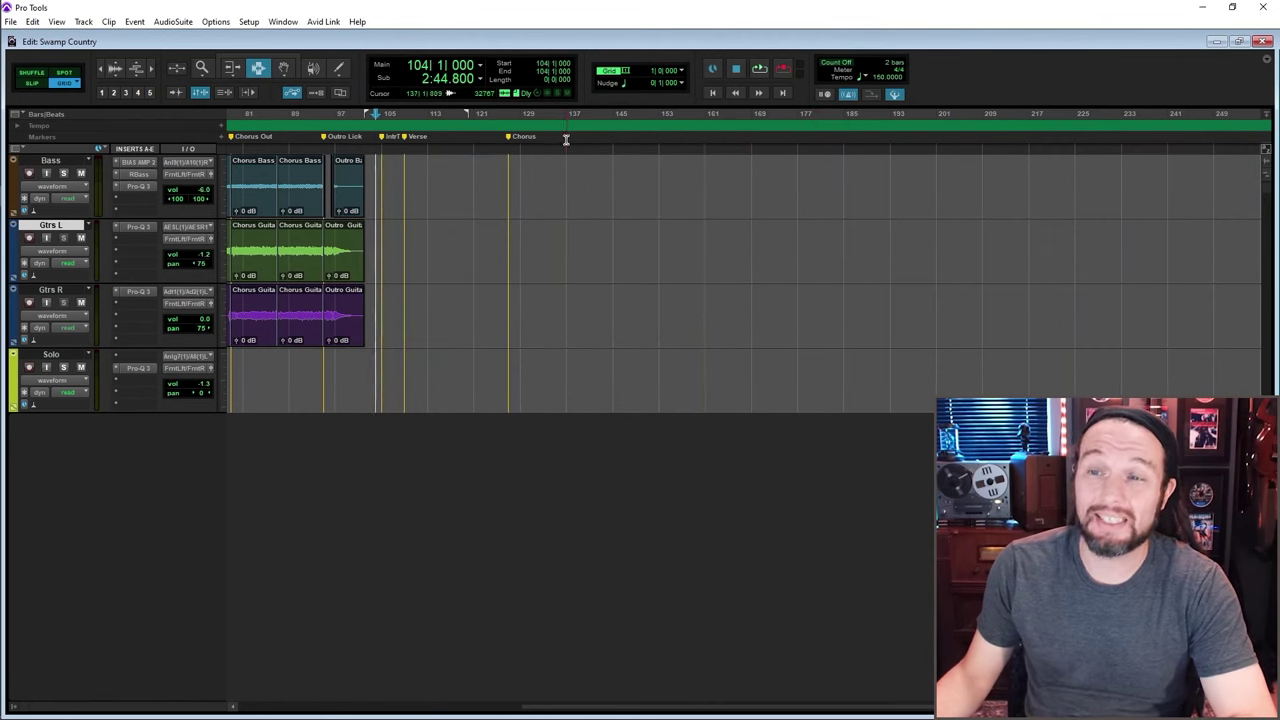
{"action": "left_click", "coordinate": [510, 137], "text": "alt"}
{"action": "left_click", "coordinate": [410, 137], "text": "alt"}
{"action": "left_click", "coordinate": [385, 137], "text": "alt"}
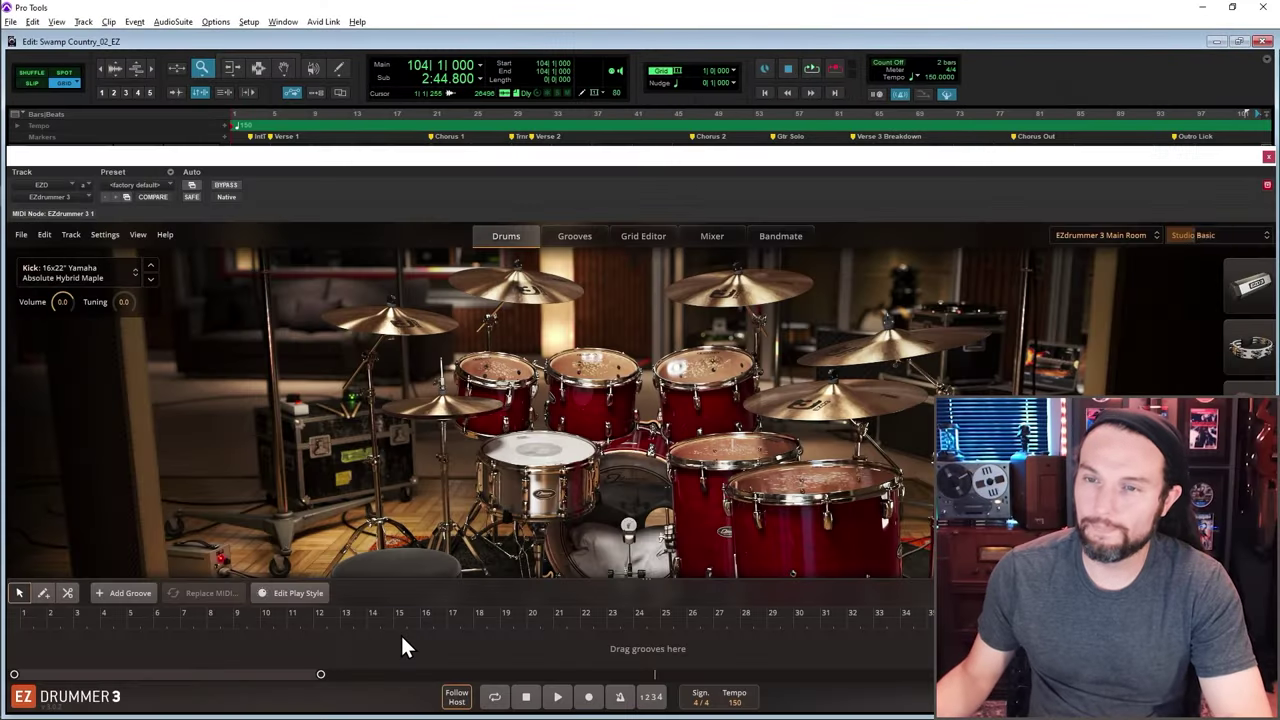
Load the Gospel kit and bring up its mix presets, showing Basic Modern Gospel
{"action": "left_click", "coordinate": [1106, 236]}
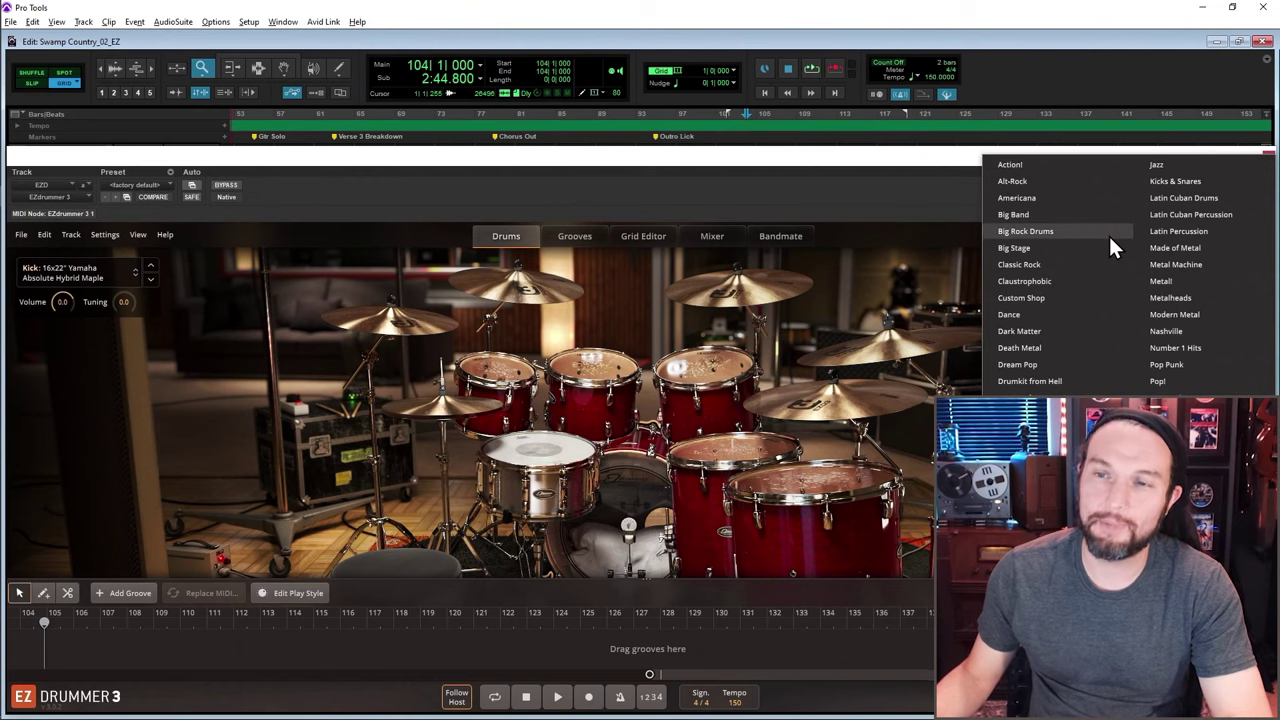
{"action": "left_click", "coordinate": [1040, 430]}
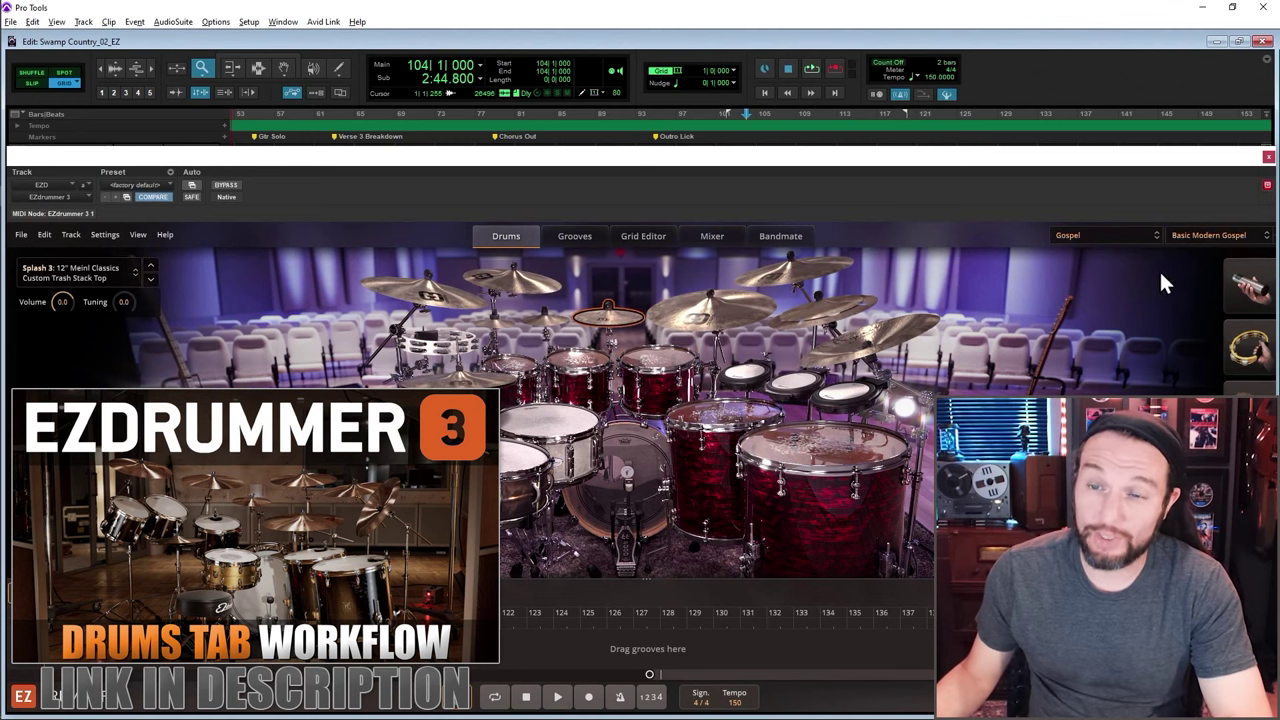
{"action": "left_click", "coordinate": [1196, 234]}
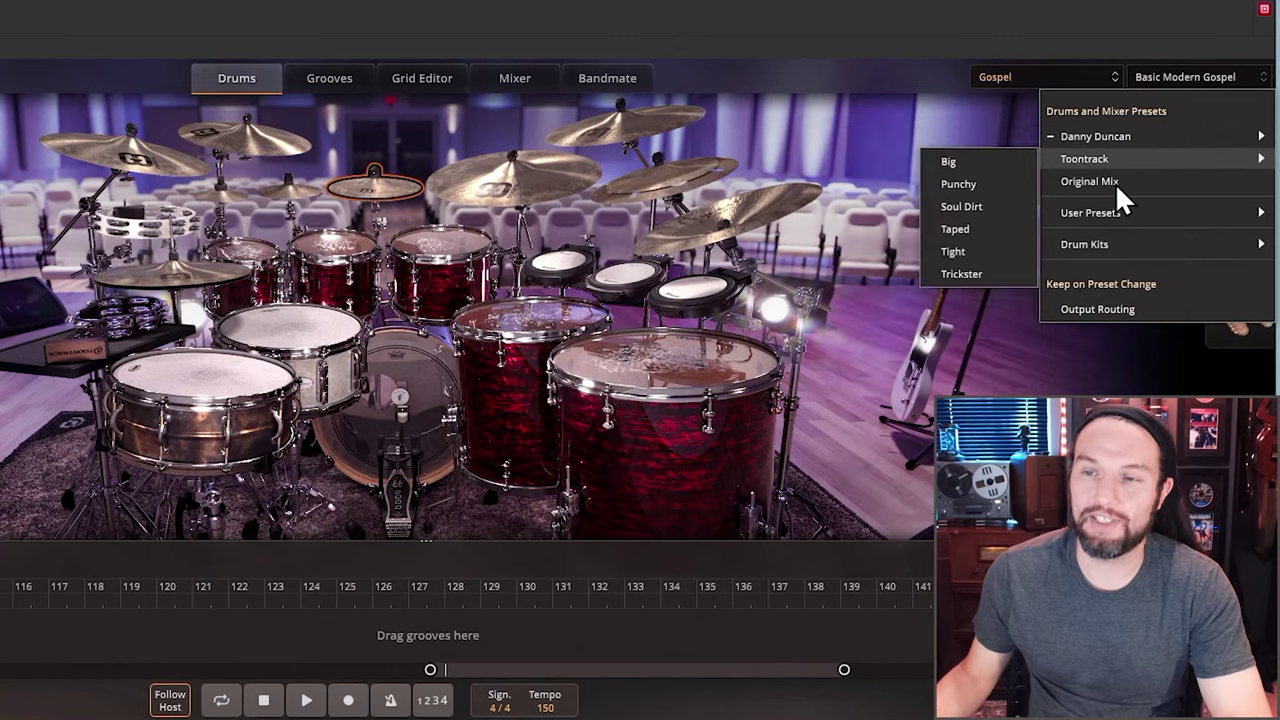
Load the Danny Duncan Basic Golden Age mix preset on the Gospel kit
{"action": "mouse_move", "coordinate": [1121, 176]}
{"action": "mouse_move", "coordinate": [1118, 140]}
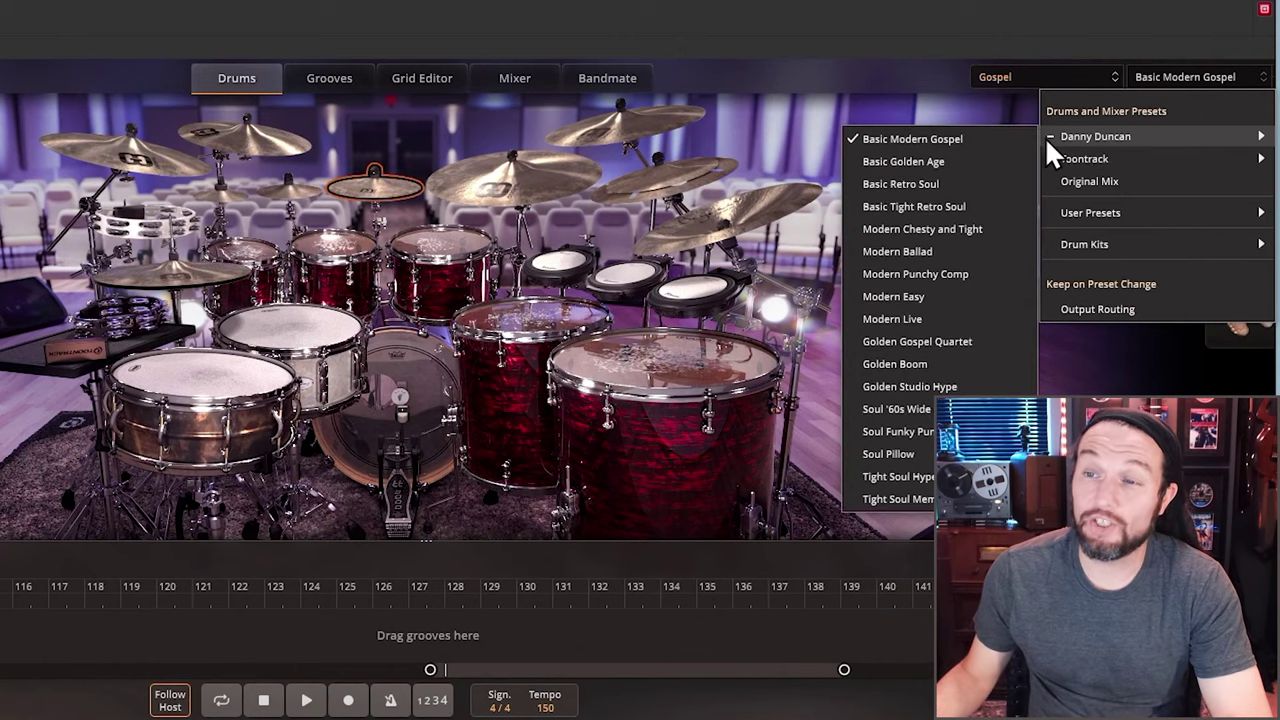
{"action": "left_click", "coordinate": [929, 160]}
Browse alternative kit-piece sounds, auditioning an EZD2 Modern crash for Crash 2
{"action": "right_click", "coordinate": [629, 265]}
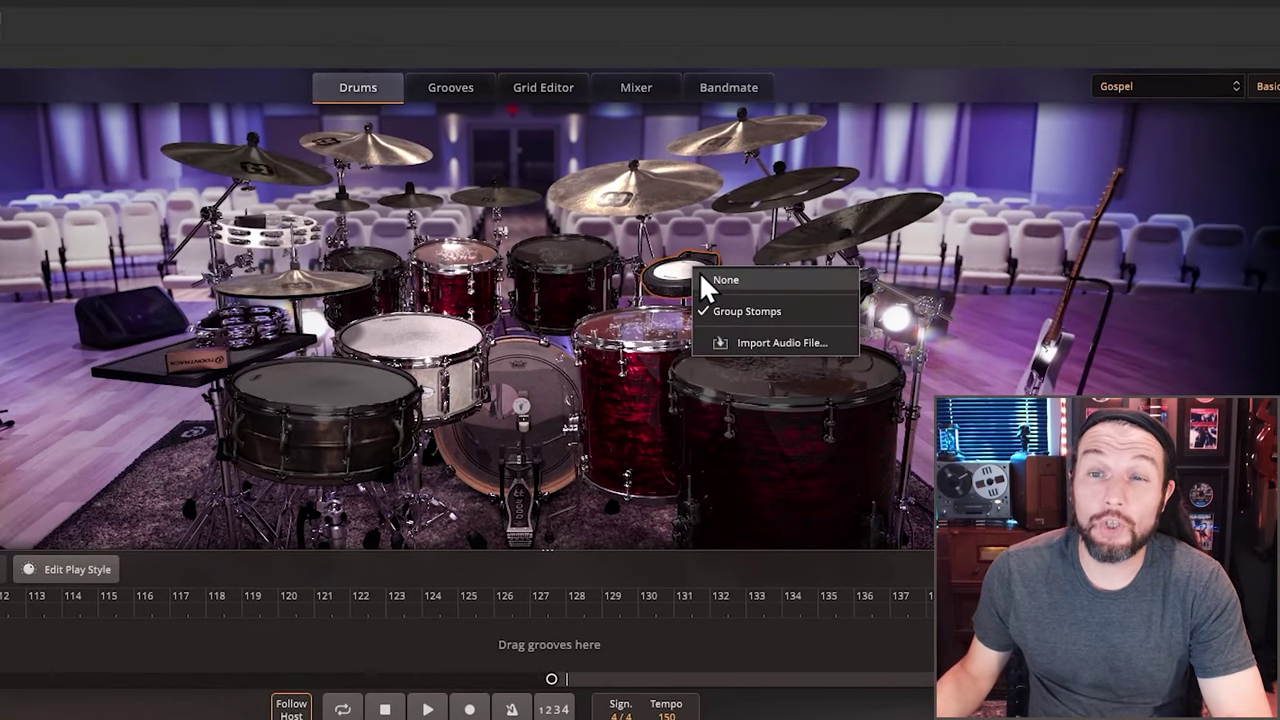
{"action": "key", "text": "Escape"}
{"action": "right_click", "coordinate": [297, 250]}
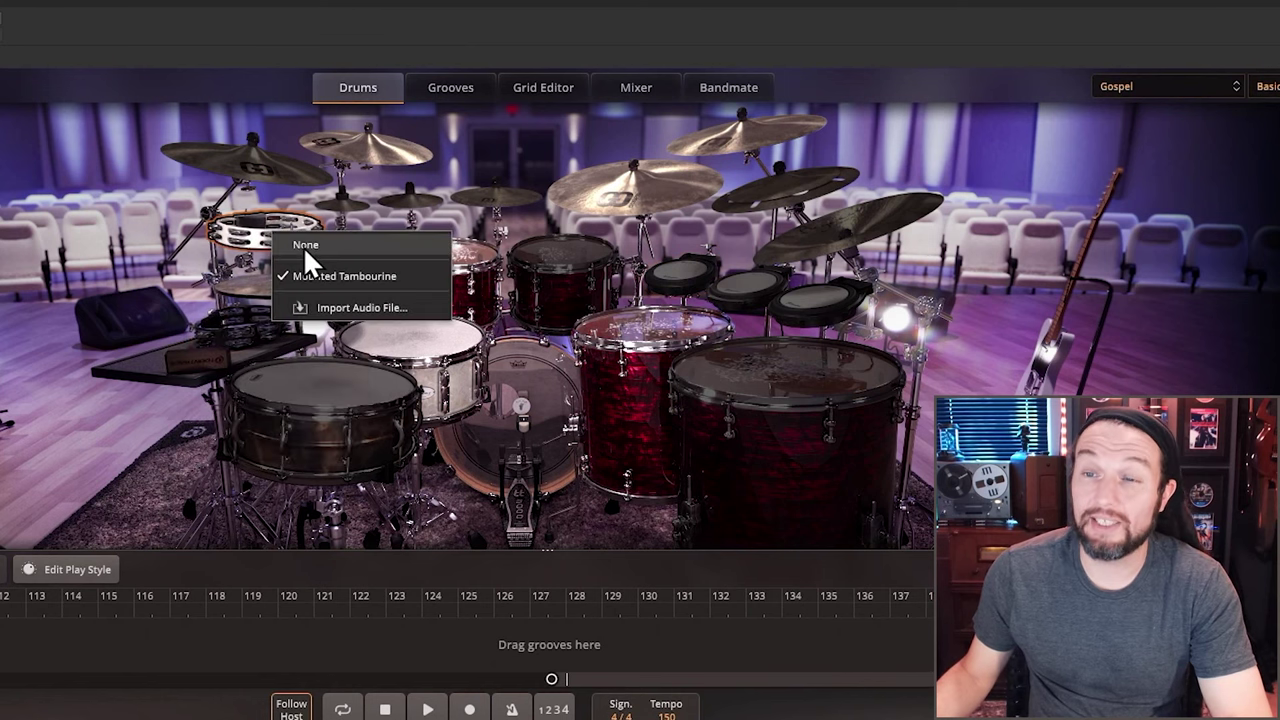
{"action": "left_click", "coordinate": [367, 145]}
{"action": "left_click", "coordinate": [172, 140]}
{"action": "left_click", "coordinate": [250, 176]}
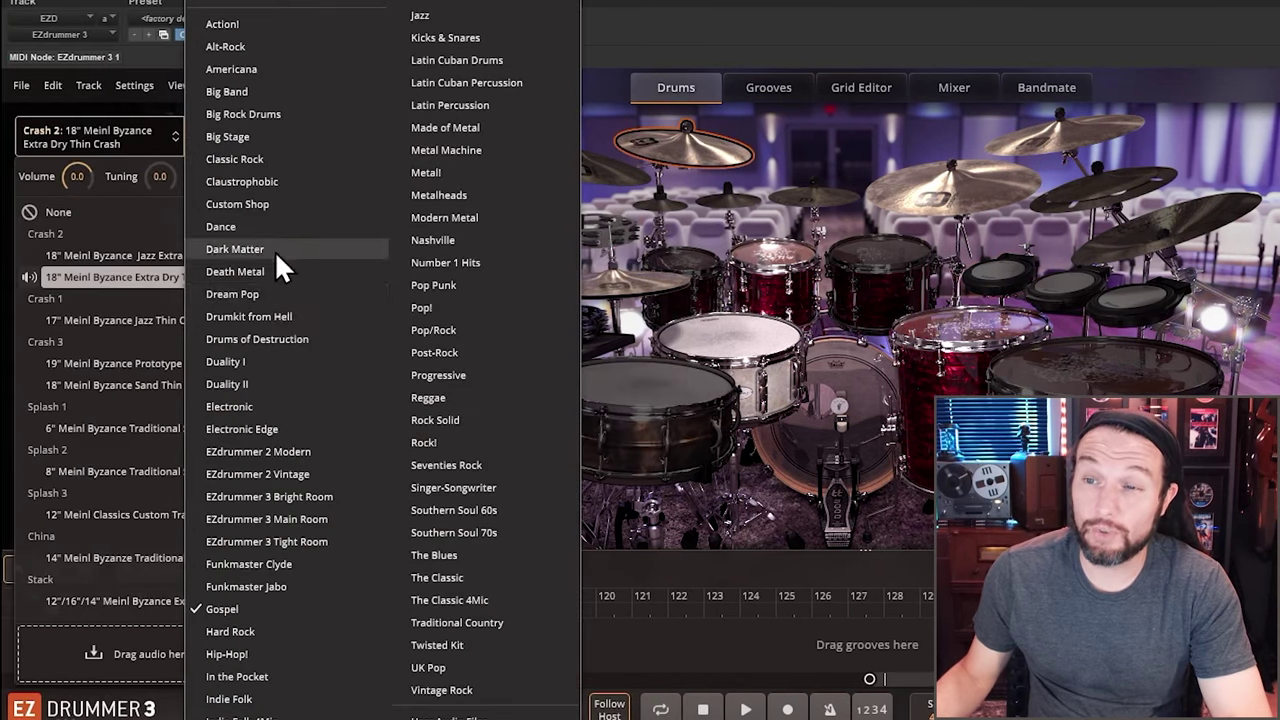
{"action": "left_click", "coordinate": [291, 454]}
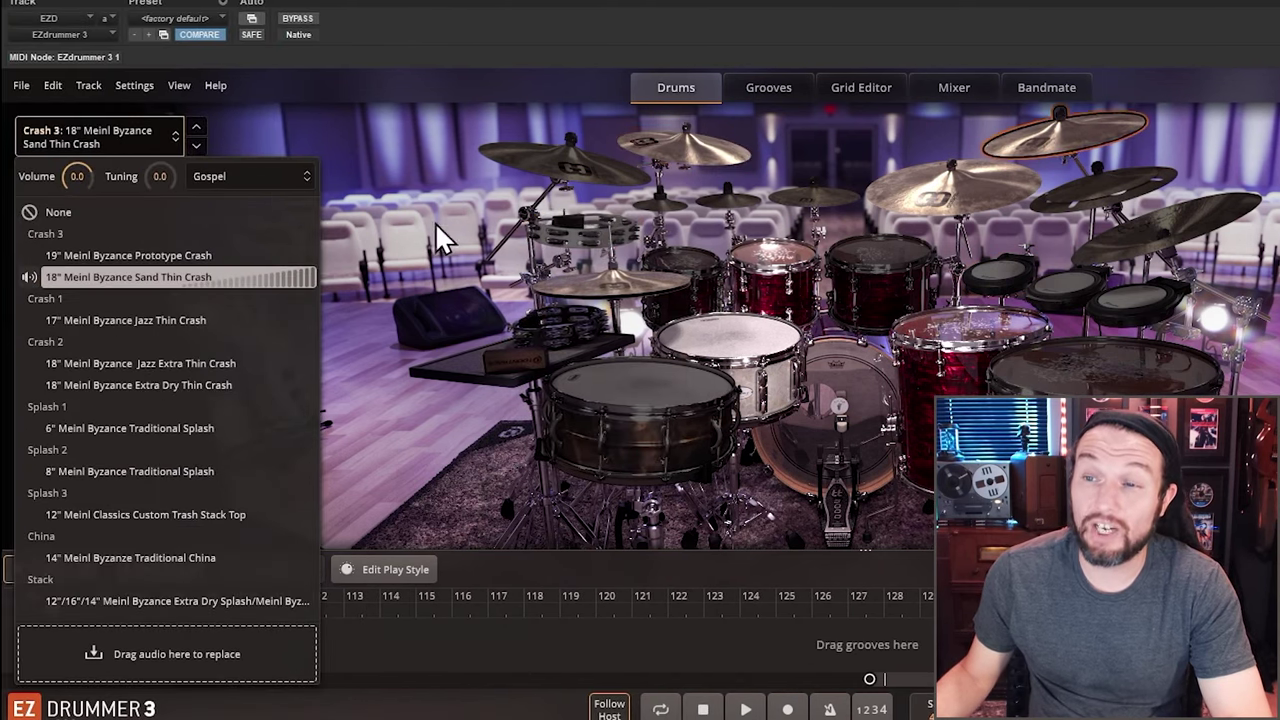
{"action": "left_click", "coordinate": [250, 176]}
Set the Shaker slot to None, leave the one-shot slot empty, and show the Grid Editor
{"action": "left_click", "coordinate": [286, 449]}
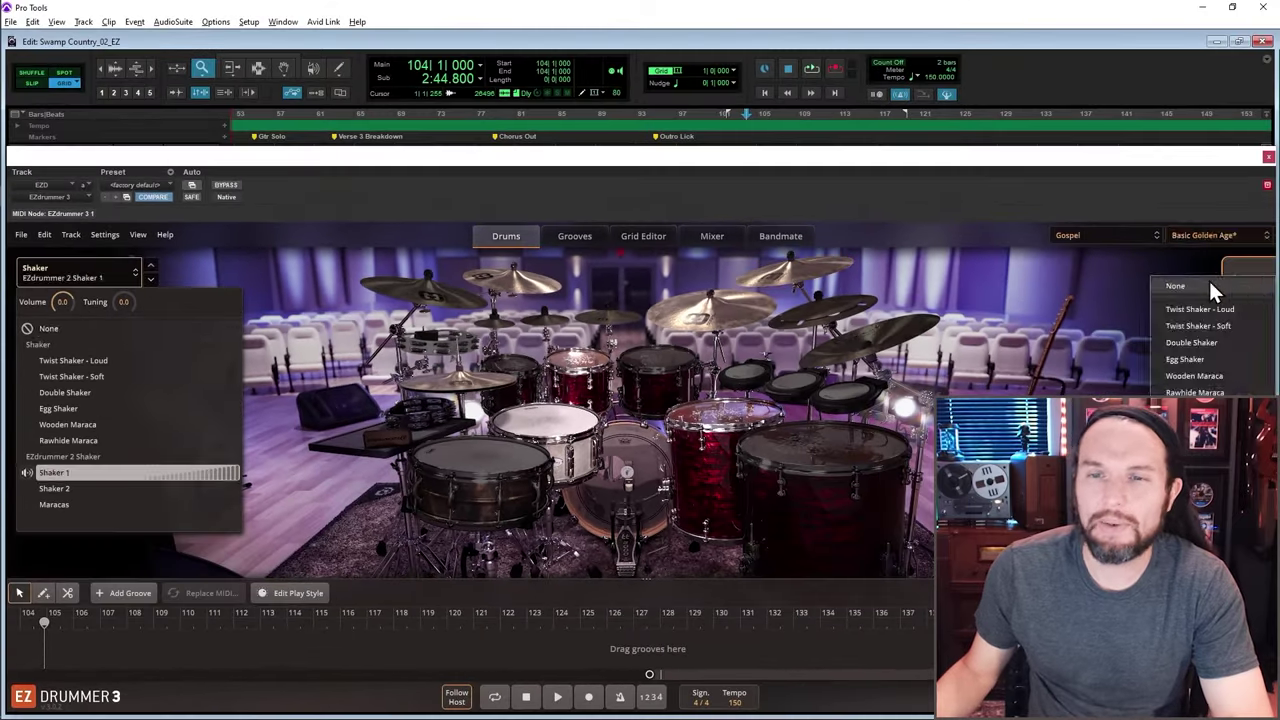
{"action": "left_click", "coordinate": [1213, 288]}
{"action": "left_click", "coordinate": [1243, 300]}
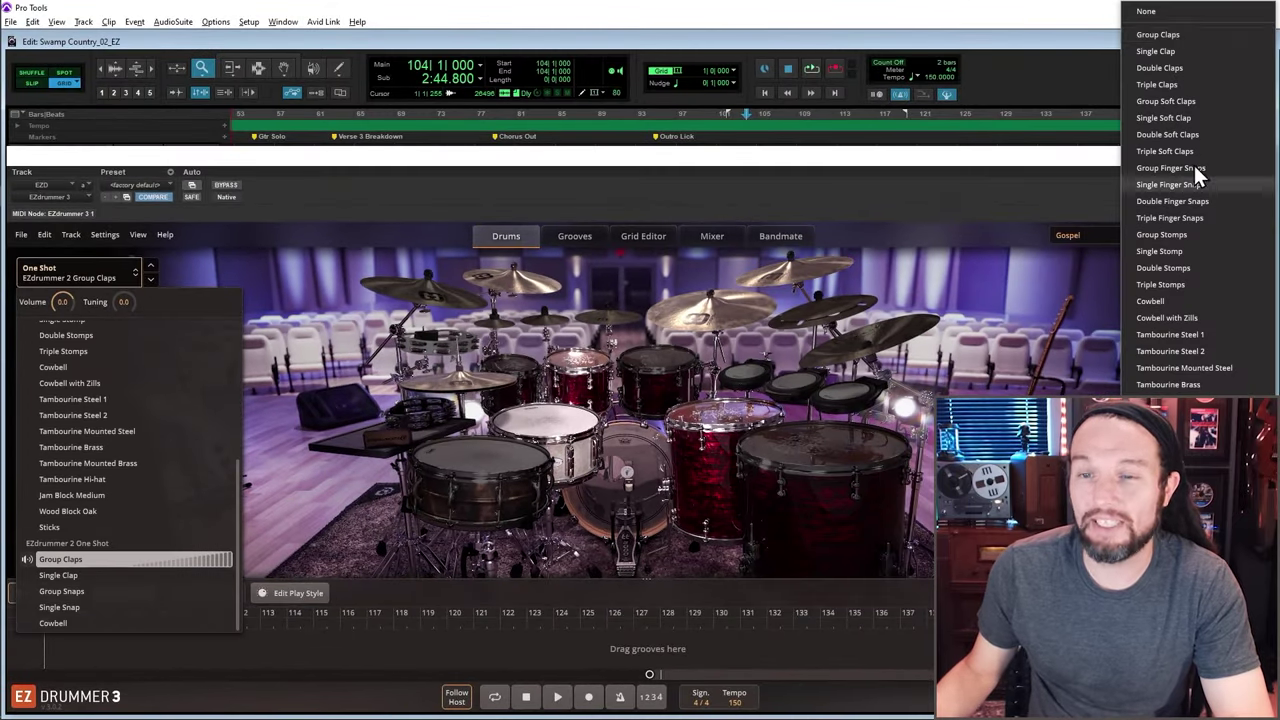
{"action": "left_click", "coordinate": [1106, 234]}
{"action": "left_click", "coordinate": [548, 414]}
{"action": "left_click", "coordinate": [620, 486]}
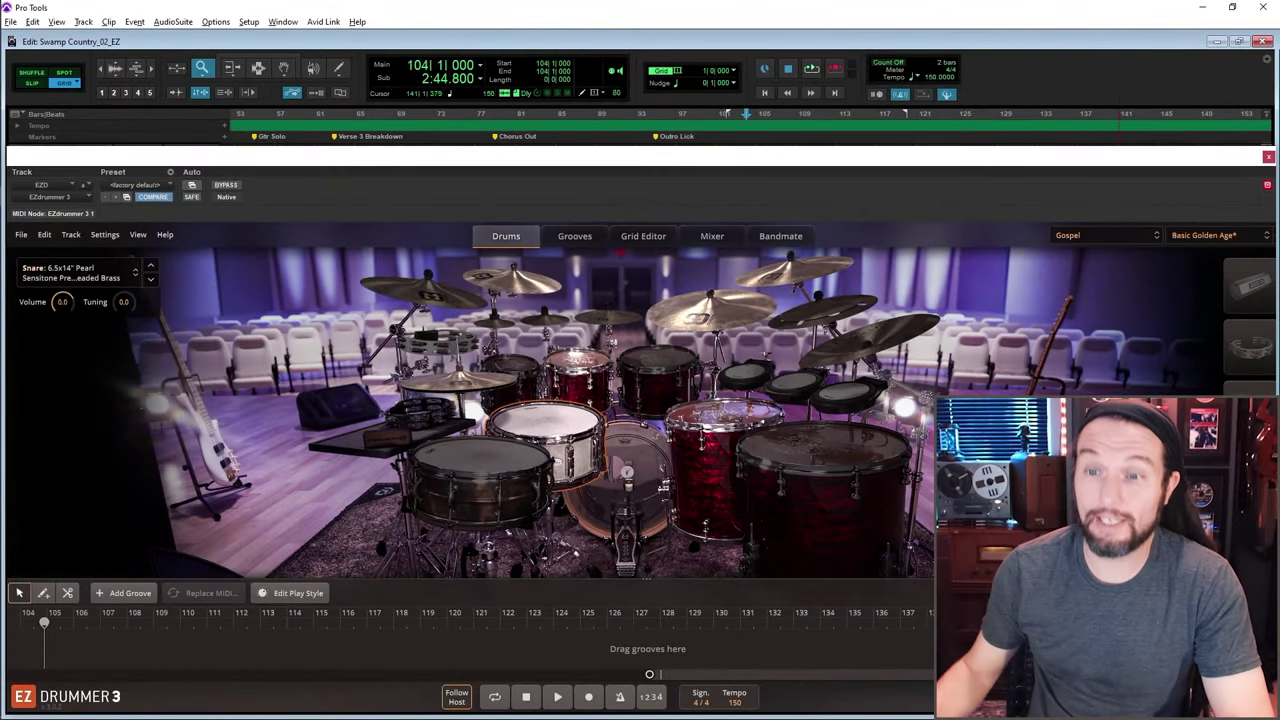
{"action": "left_click", "coordinate": [641, 238]}
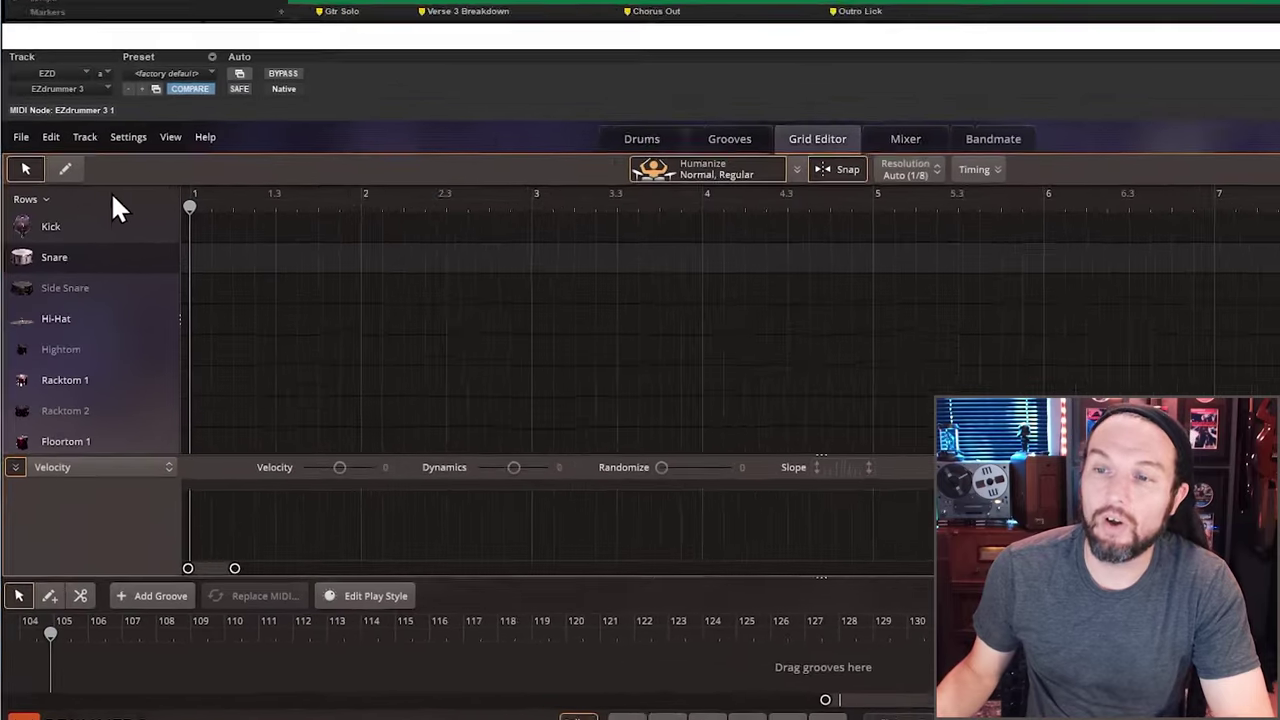
Collapse the Velocity lane so the grid rows get more room
{"action": "scroll", "coordinate": [54, 431], "scroll_direction": "down", "scroll_amount": 5}
{"action": "scroll", "coordinate": [61, 385], "scroll_direction": "down", "scroll_amount": 5}
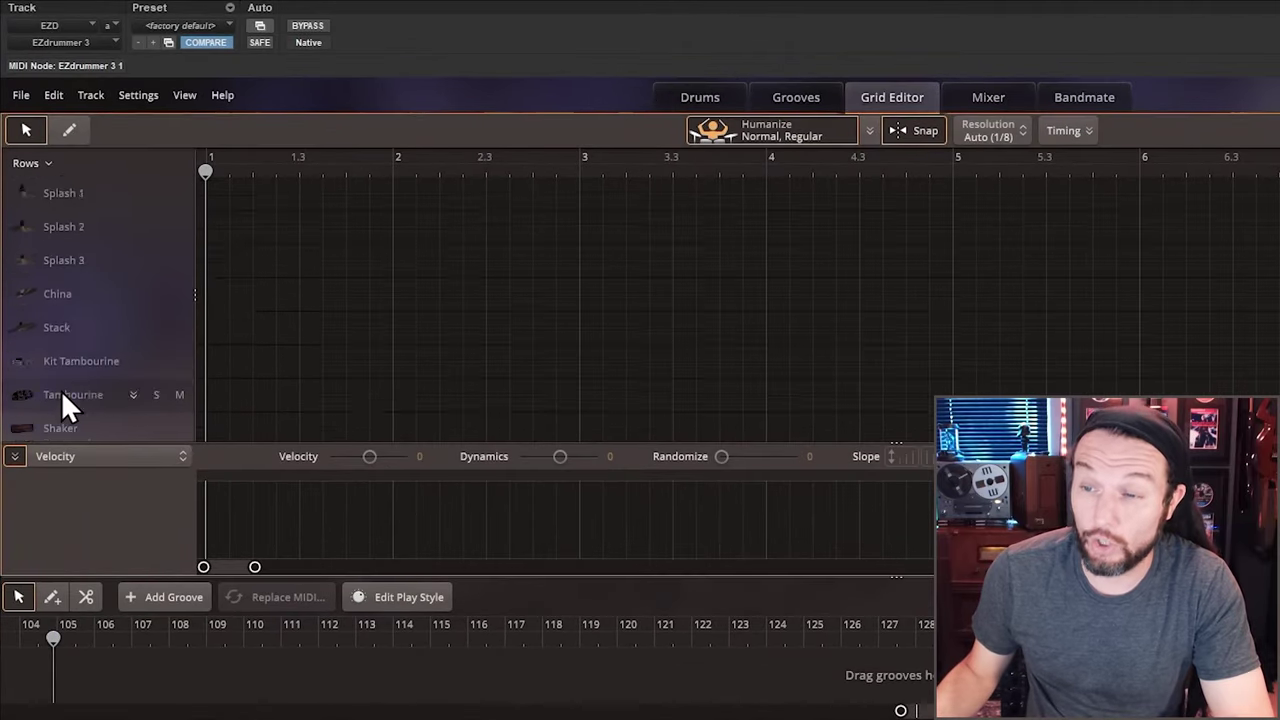
{"action": "left_click", "coordinate": [16, 457]}
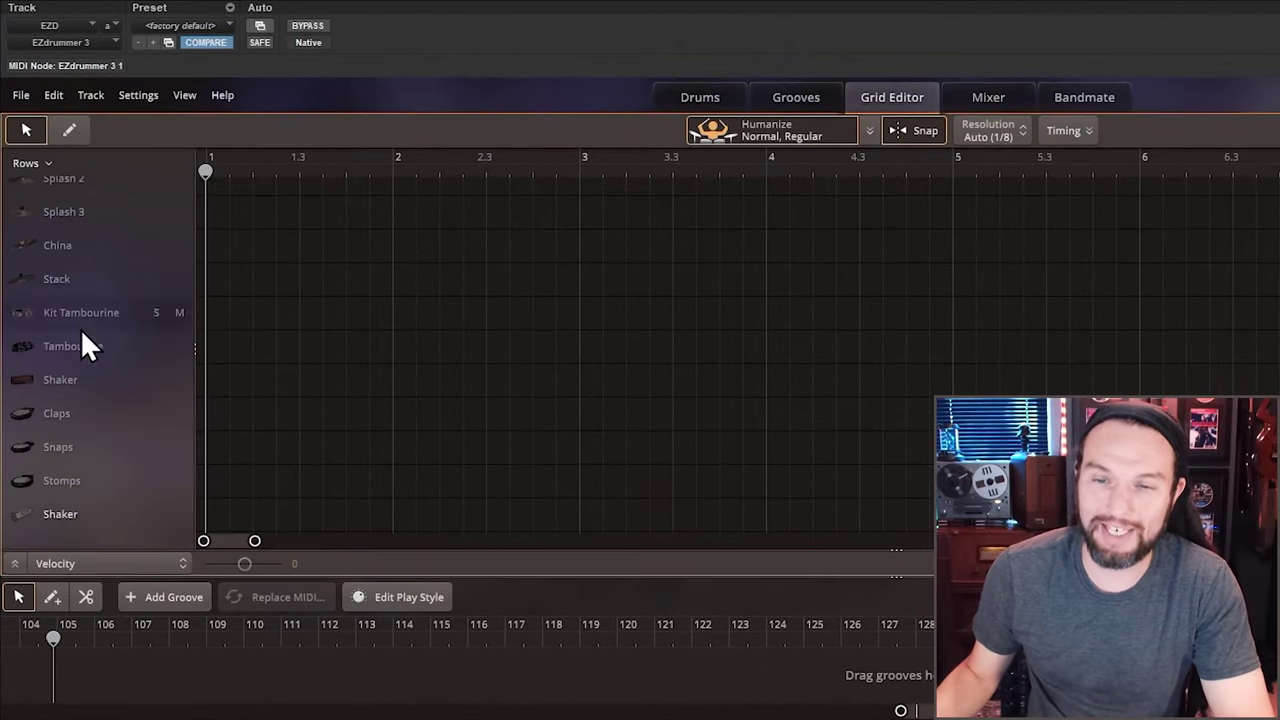
{"action": "scroll", "coordinate": [85, 440], "scroll_direction": "up", "scroll_amount": 1}
{"action": "scroll", "coordinate": [95, 440], "scroll_direction": "down", "scroll_amount": 2}
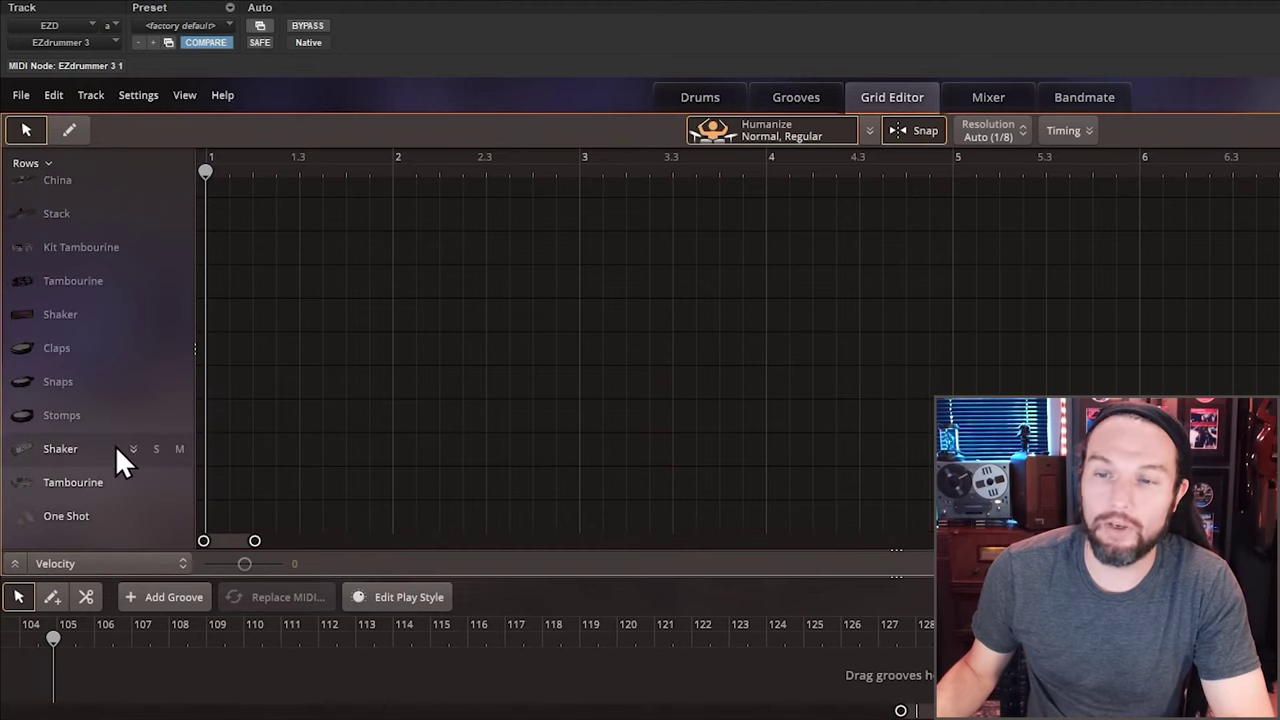
{"action": "scroll", "coordinate": [125, 430], "scroll_direction": "up", "scroll_amount": 8}
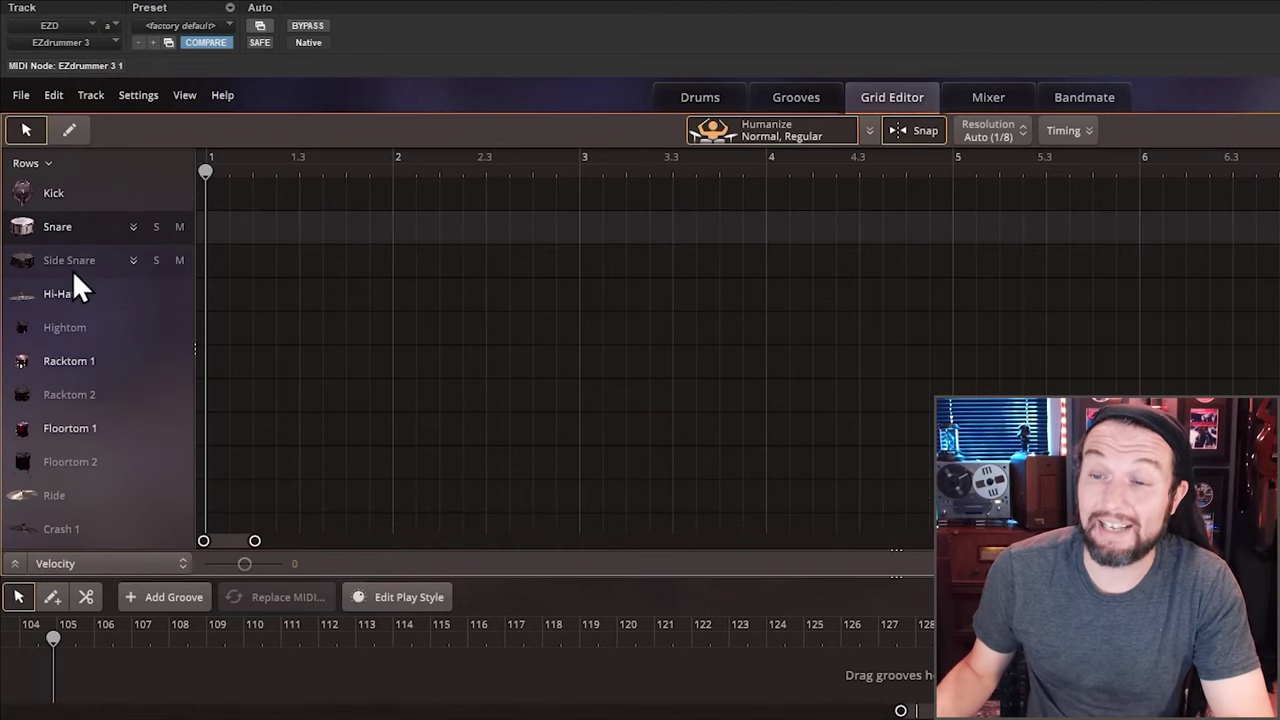
Reorder rows to Kick, Snare, Hi-Hat, Racktom 1, Floortom 1, Ride, Crash 3, Crash 2, then return to the kit
{"action": "left_click_drag", "start_coordinate": [73, 276], "coordinate": [86, 460]}
{"action": "left_click_drag", "start_coordinate": [88, 335], "coordinate": [90, 400]}
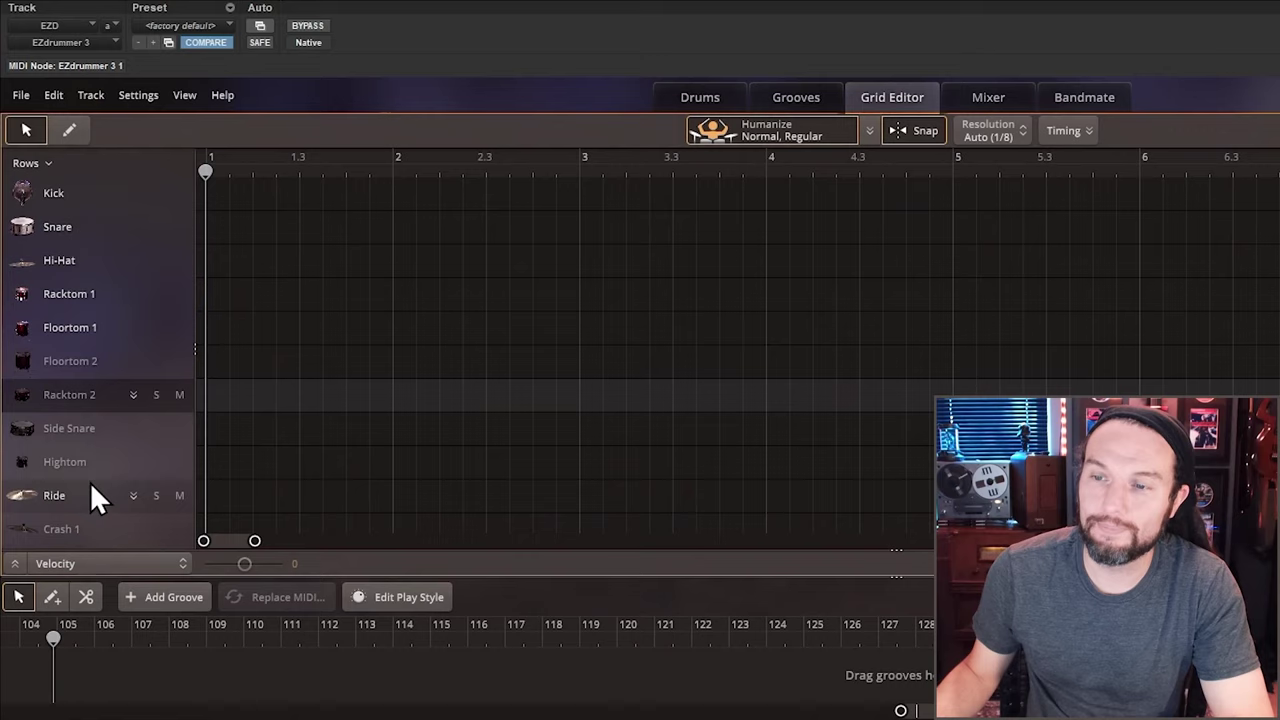
{"action": "mouse_move", "coordinate": [90, 481]}
{"action": "left_mouse_down"}
{"action": "mouse_move", "coordinate": [115, 255]}
{"action": "mouse_move", "coordinate": [84, 469]}
{"action": "mouse_move", "coordinate": [102, 480]}
{"action": "left_mouse_up"}
{"action": "scroll", "coordinate": [97, 345], "scroll_direction": "down", "scroll_amount": 3}
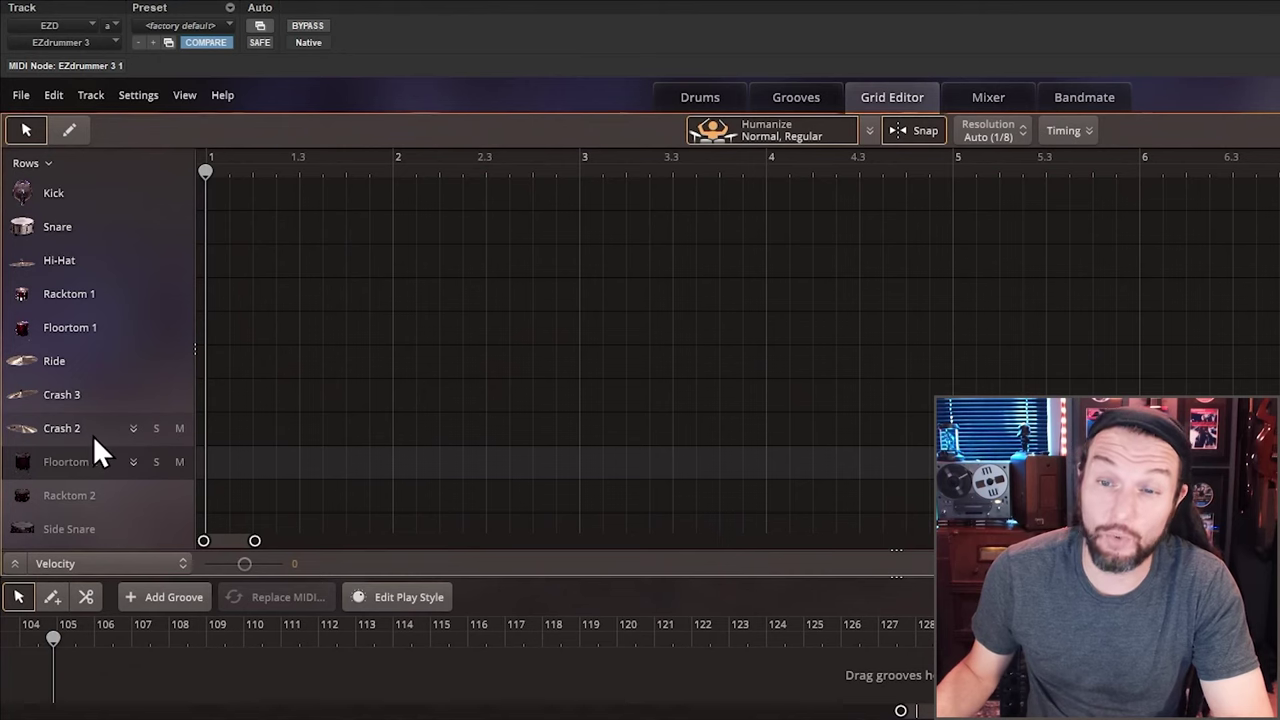
{"action": "scroll", "coordinate": [440, 450], "scroll_direction": "down", "scroll_amount": 5}
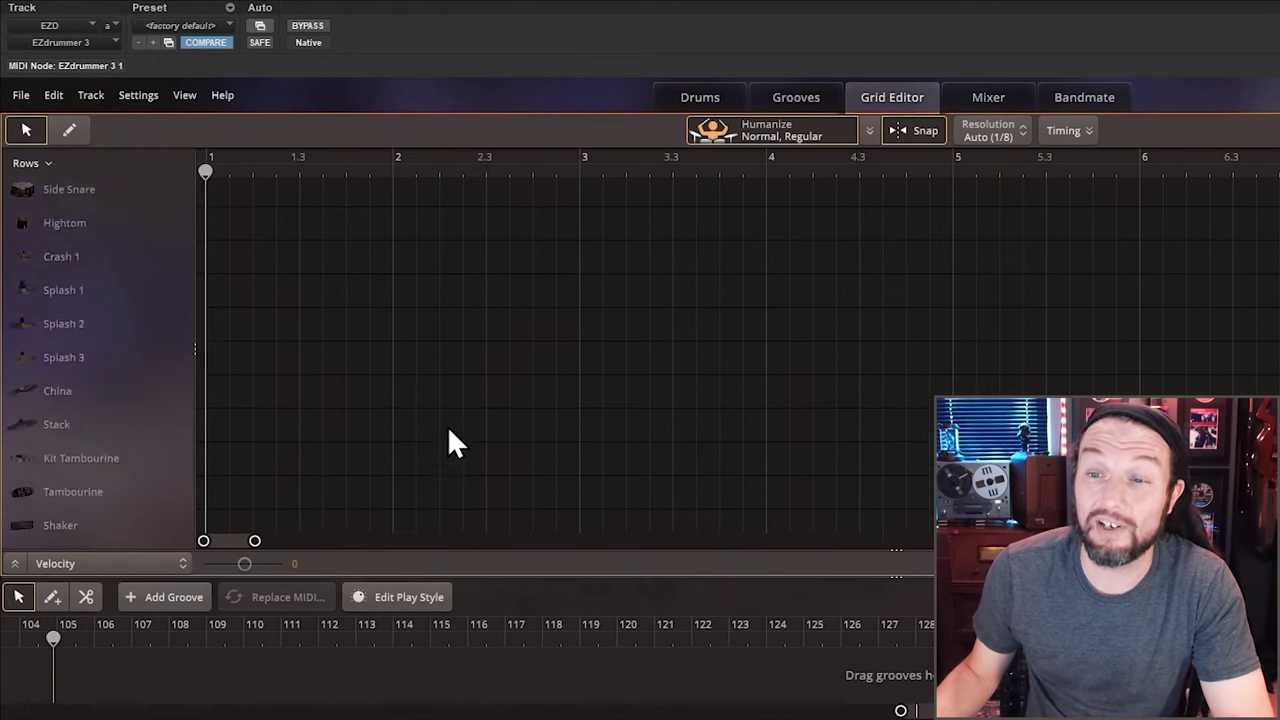
{"action": "scroll", "coordinate": [446, 432], "scroll_direction": "up", "scroll_amount": 5}
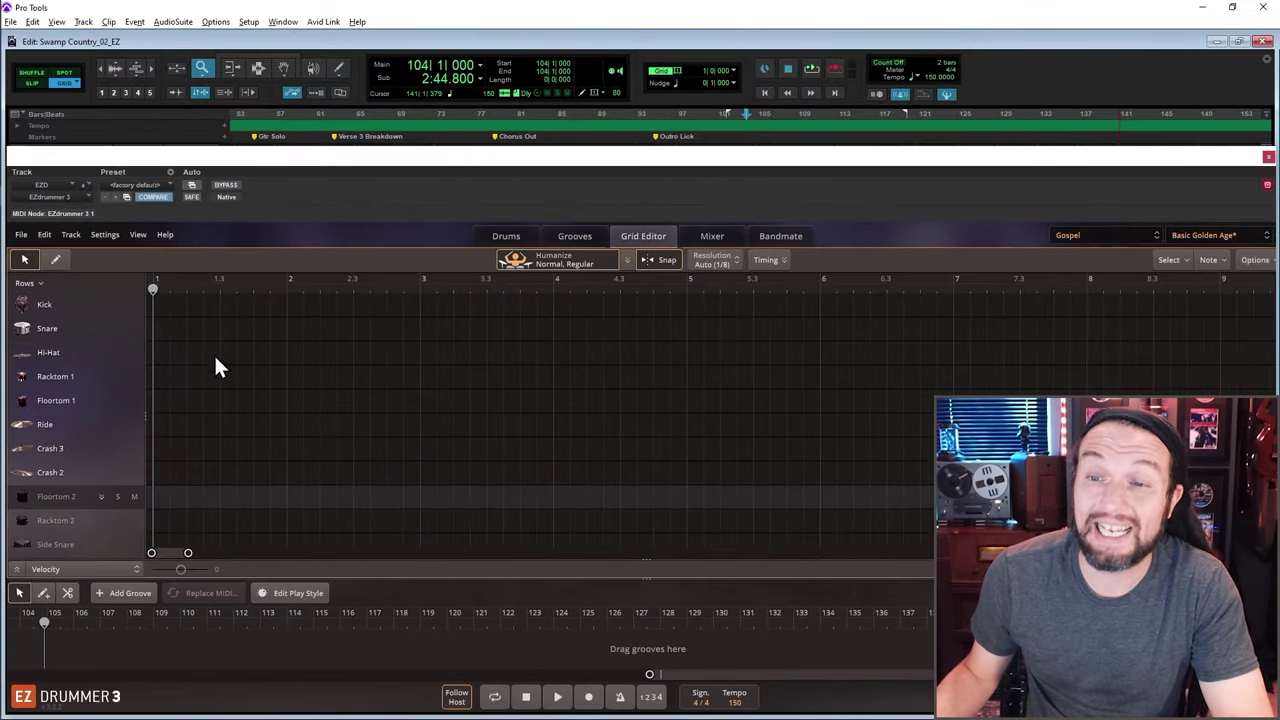
{"action": "left_click", "coordinate": [508, 240]}
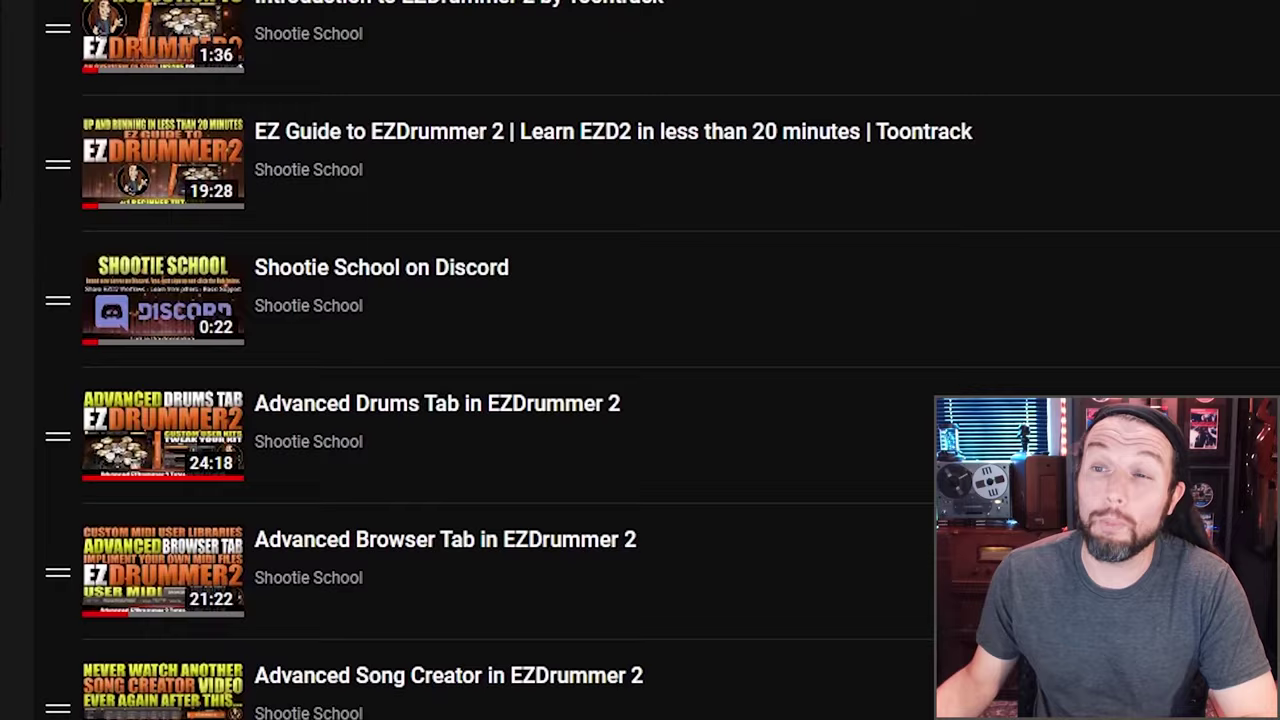
{"action": "scroll", "coordinate": [640, 360], "scroll_direction": "down", "scroll_amount": 6}
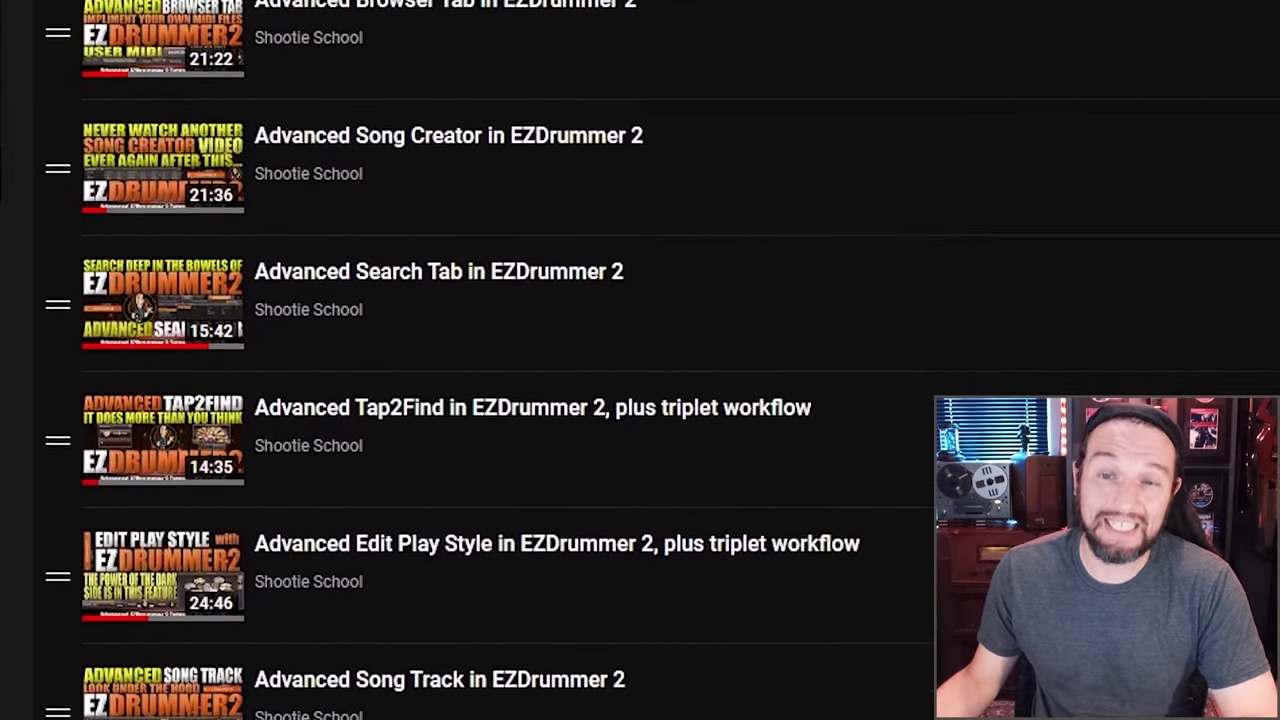
{"action": "scroll", "coordinate": [640, 360], "scroll_direction": "down", "scroll_amount": 7}
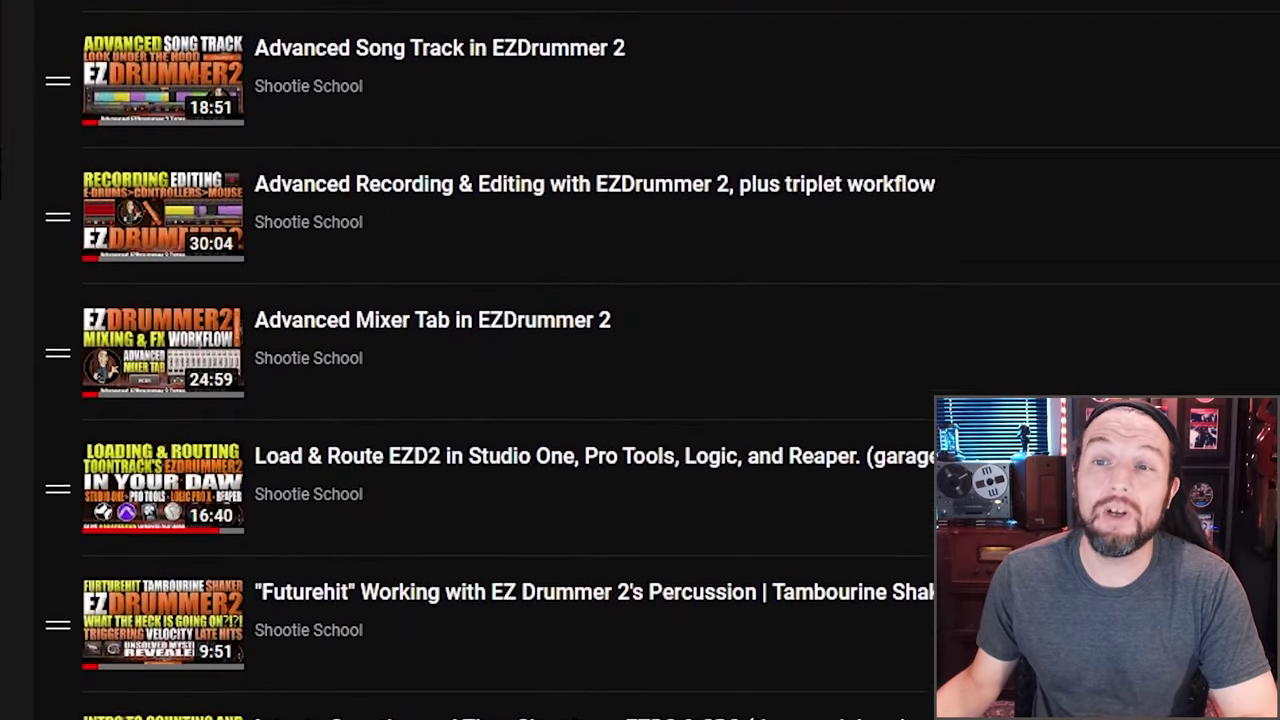
{"action": "scroll", "coordinate": [640, 360], "scroll_direction": "down", "scroll_amount": 10}
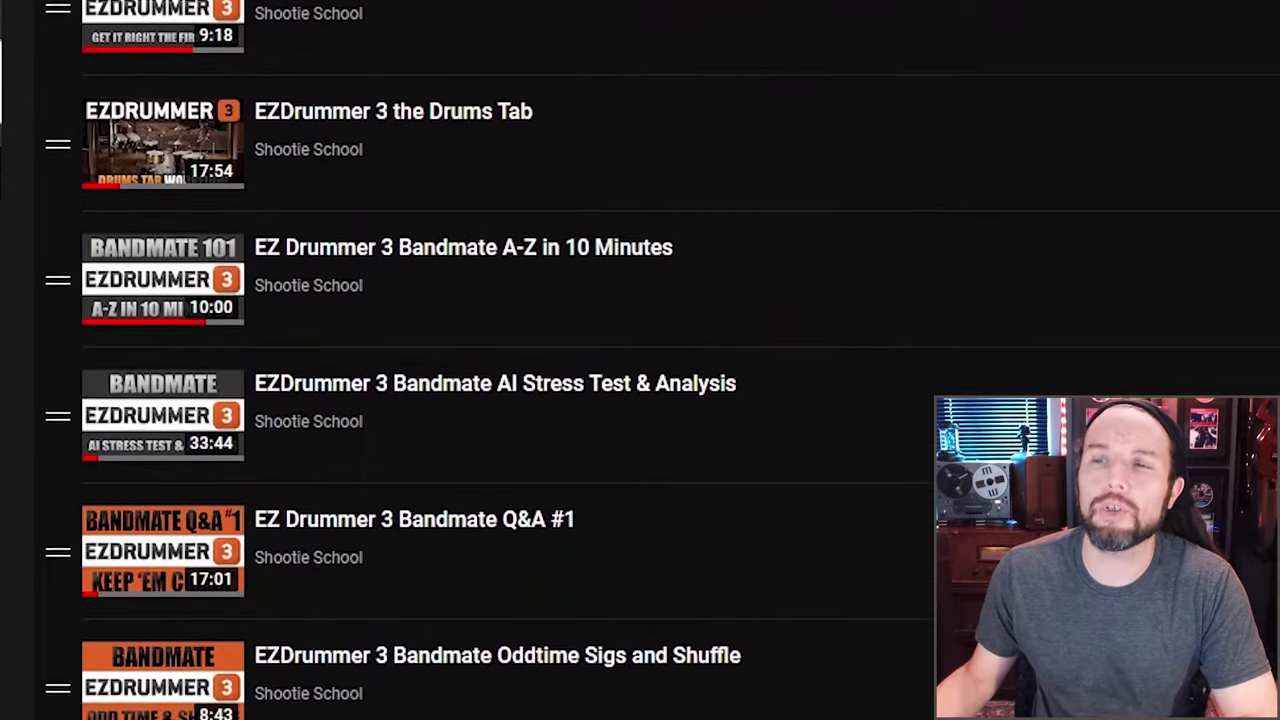
{"action": "scroll", "coordinate": [640, 360], "scroll_direction": "down", "scroll_amount": 4}
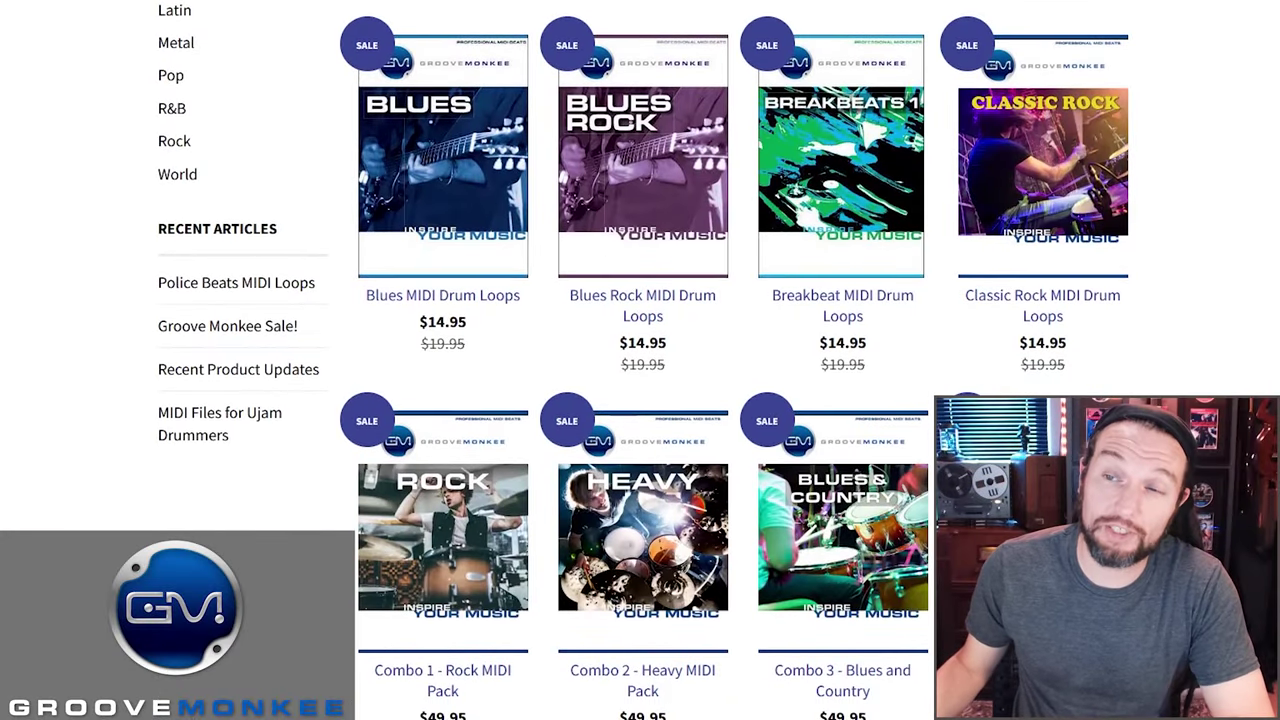
{"action": "scroll", "coordinate": [640, 360], "scroll_direction": "down", "scroll_amount": 3}
{"action": "scroll", "coordinate": [640, 360], "scroll_direction": "down", "scroll_amount": 5}
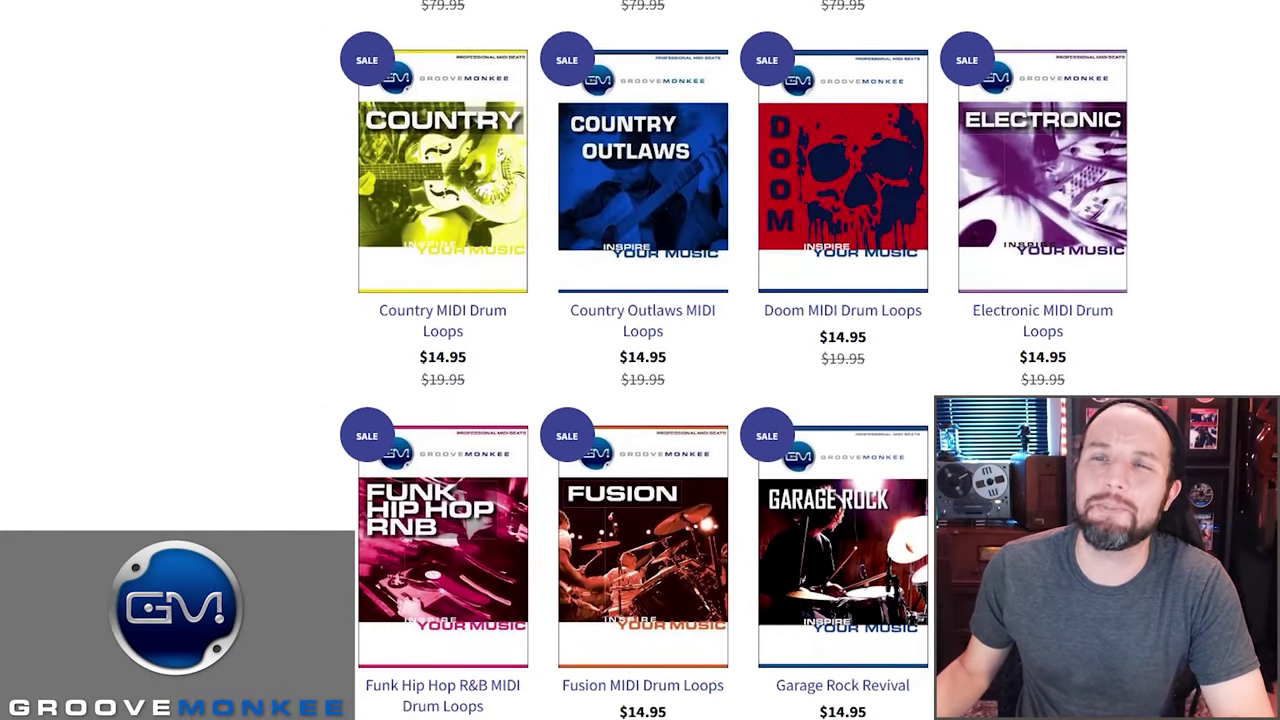
{"action": "scroll", "coordinate": [640, 360], "scroll_direction": "down", "scroll_amount": 7}
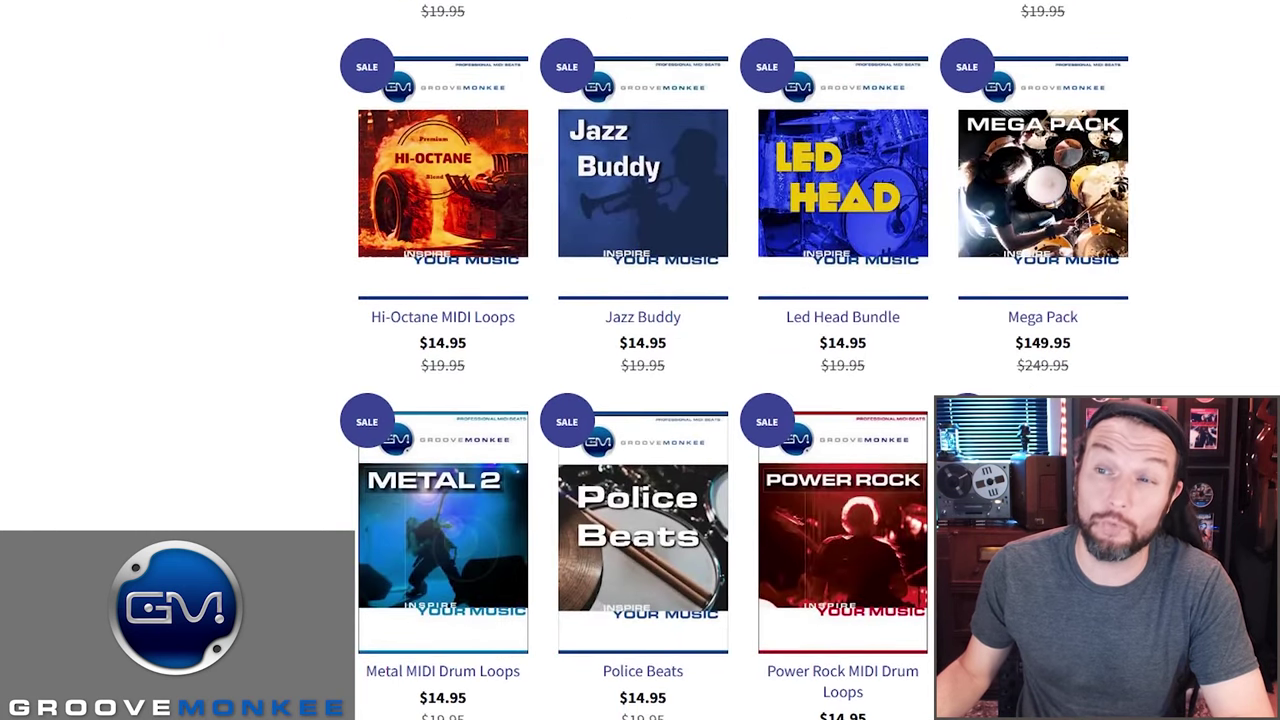
{"action": "scroll", "coordinate": [640, 360], "scroll_direction": "down", "scroll_amount": 7}
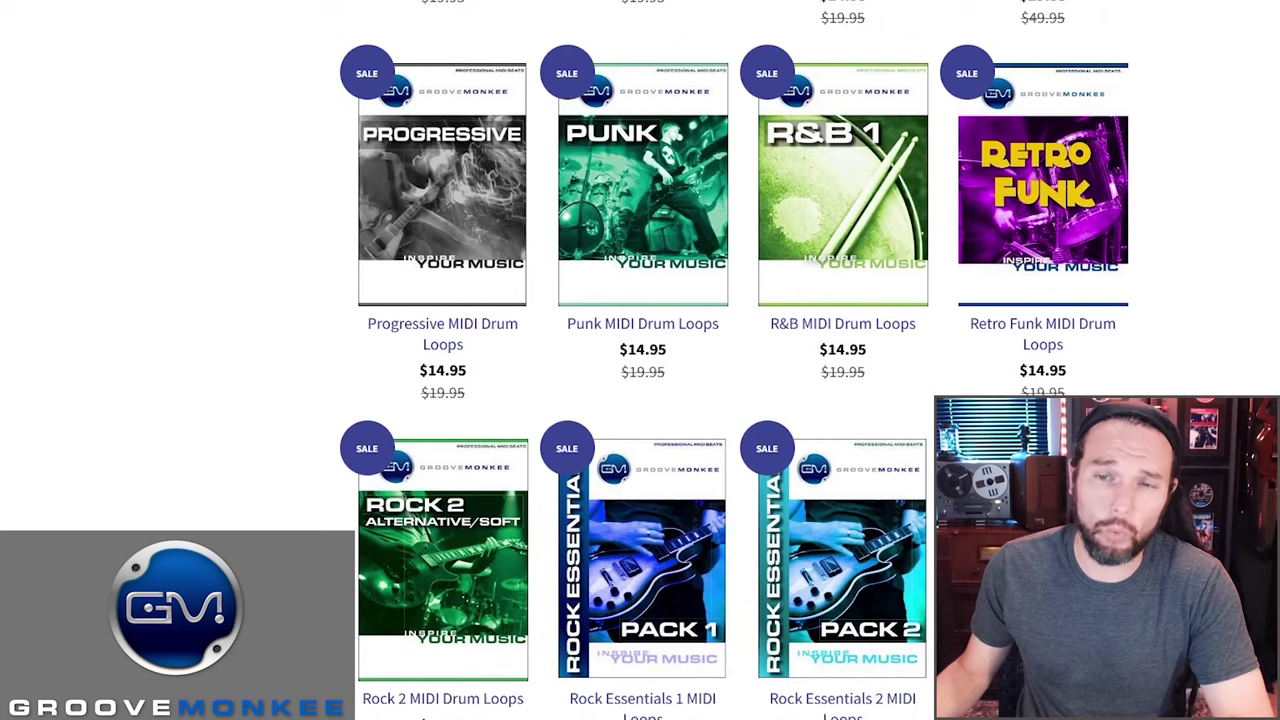
{"action": "scroll", "coordinate": [640, 360], "scroll_direction": "down", "scroll_amount": 7}
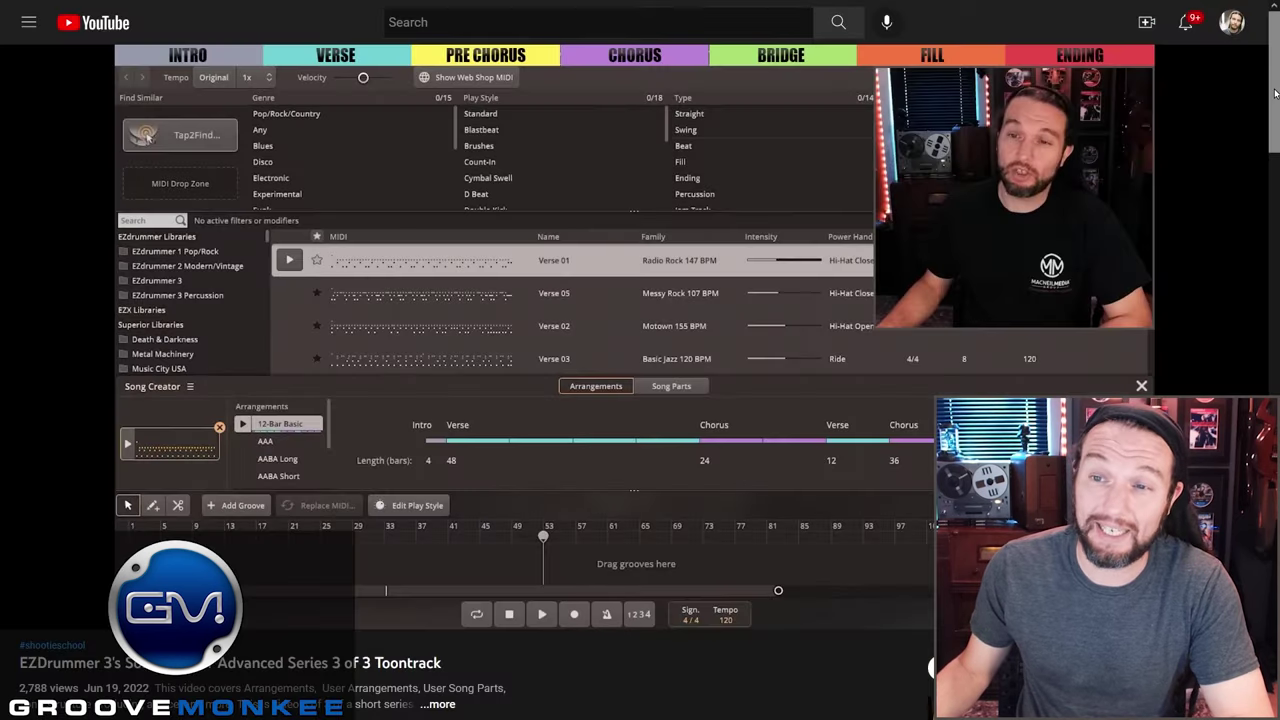
{"action": "scroll", "coordinate": [1270, 203], "scroll_direction": "down", "scroll_amount": 5}
Post the comment 'GROOVE MONKEE!!!!!!!!' on the video
{"action": "left_click", "coordinate": [300, 372]}
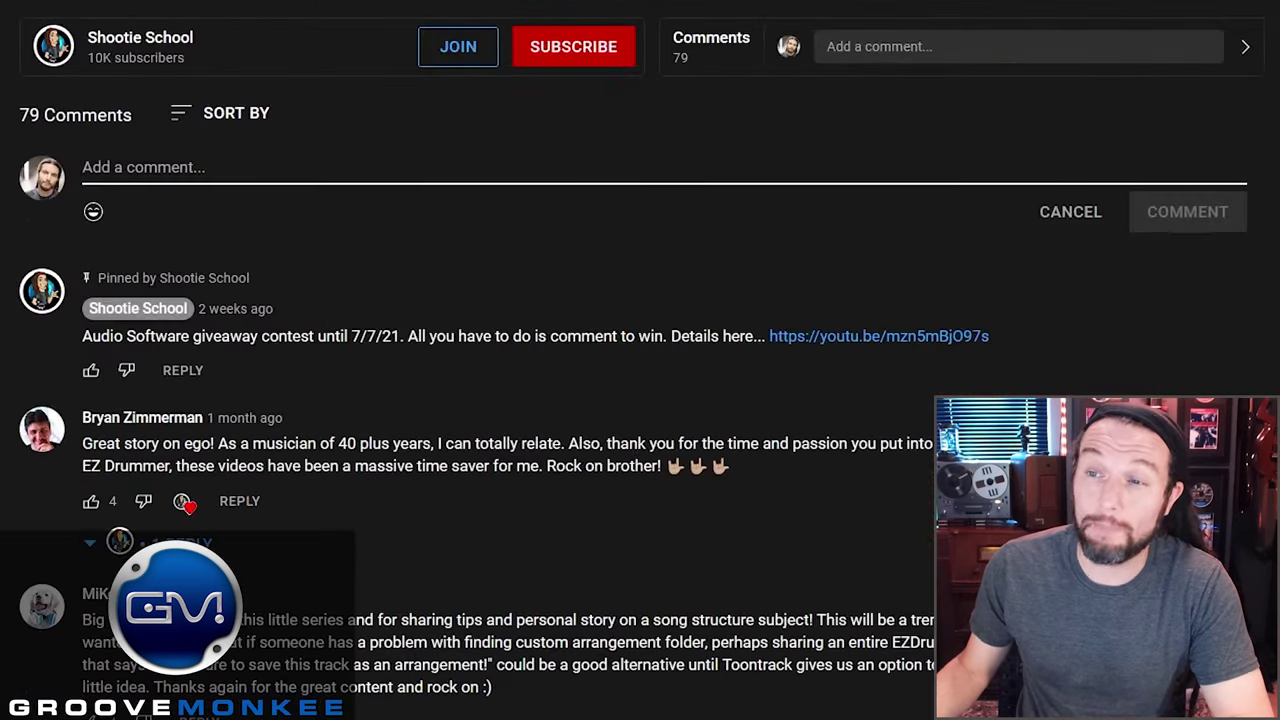
{"action": "type", "text": "GROOVE MONKEE!!!!!!!"}
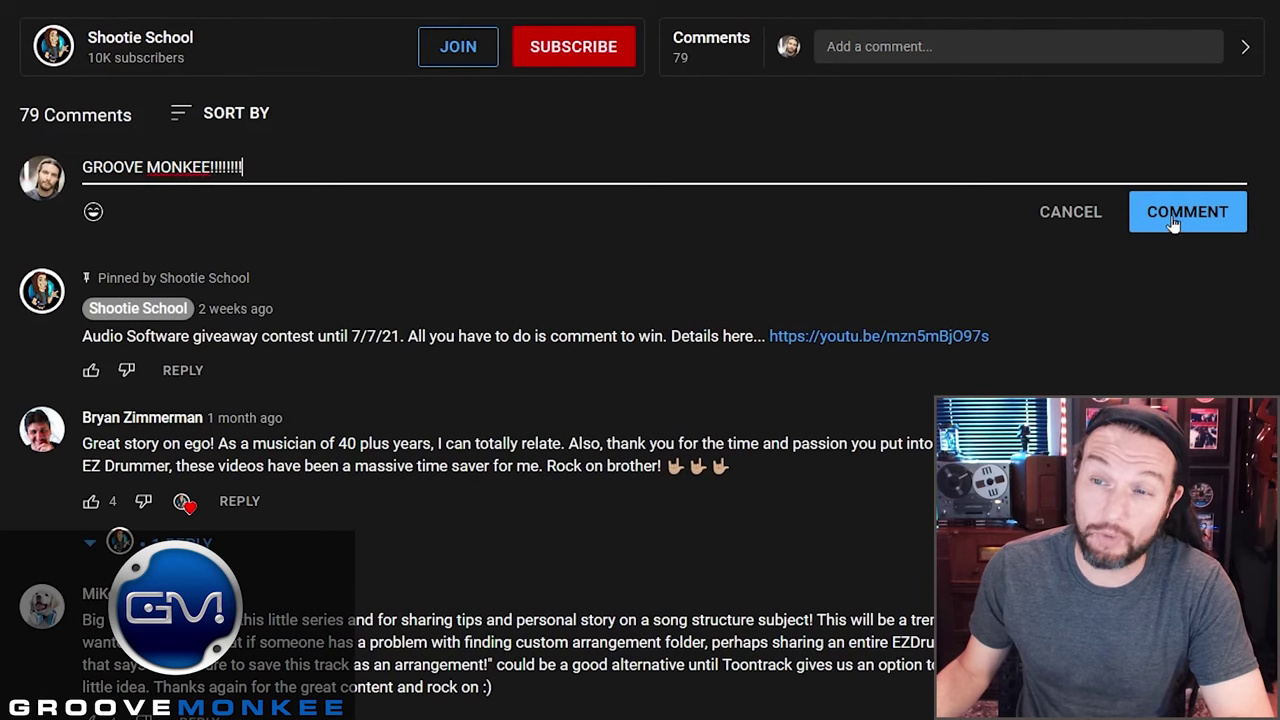
{"action": "left_click", "coordinate": [1173, 219]}
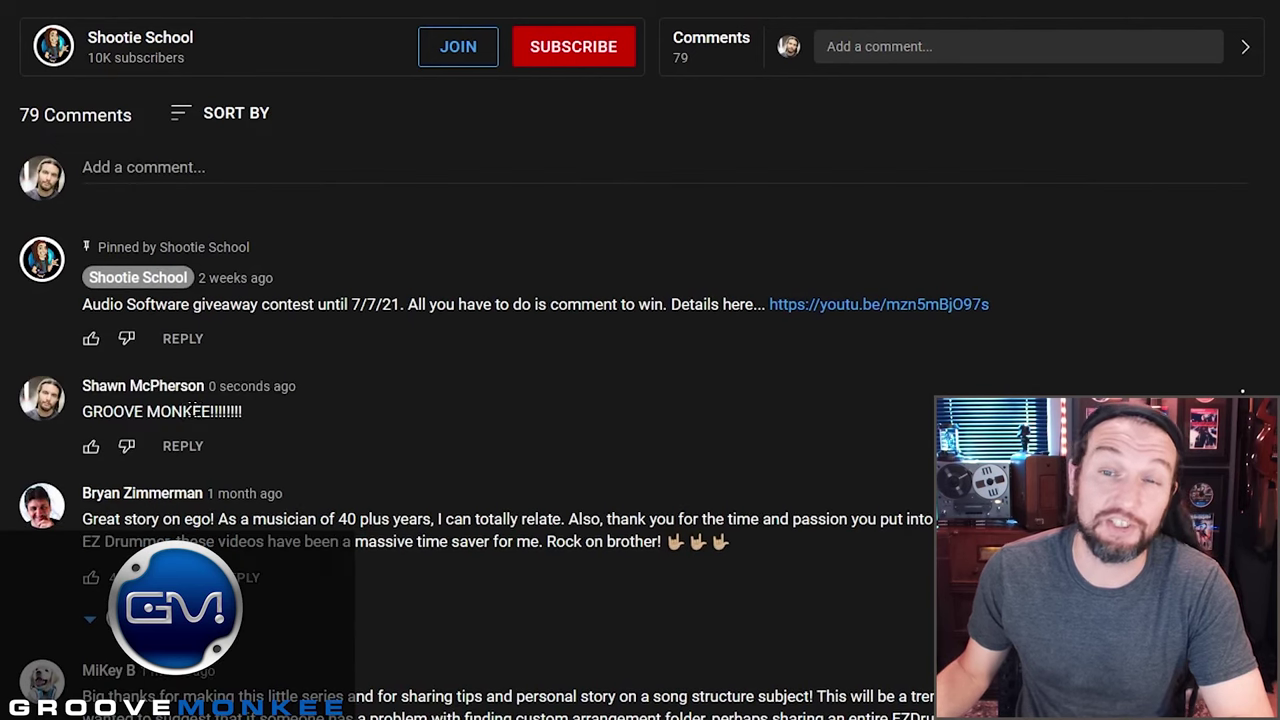
Subscribe to the channel with notifications set to All
{"action": "scroll", "coordinate": [497, 386], "scroll_direction": "up", "scroll_amount": 4}
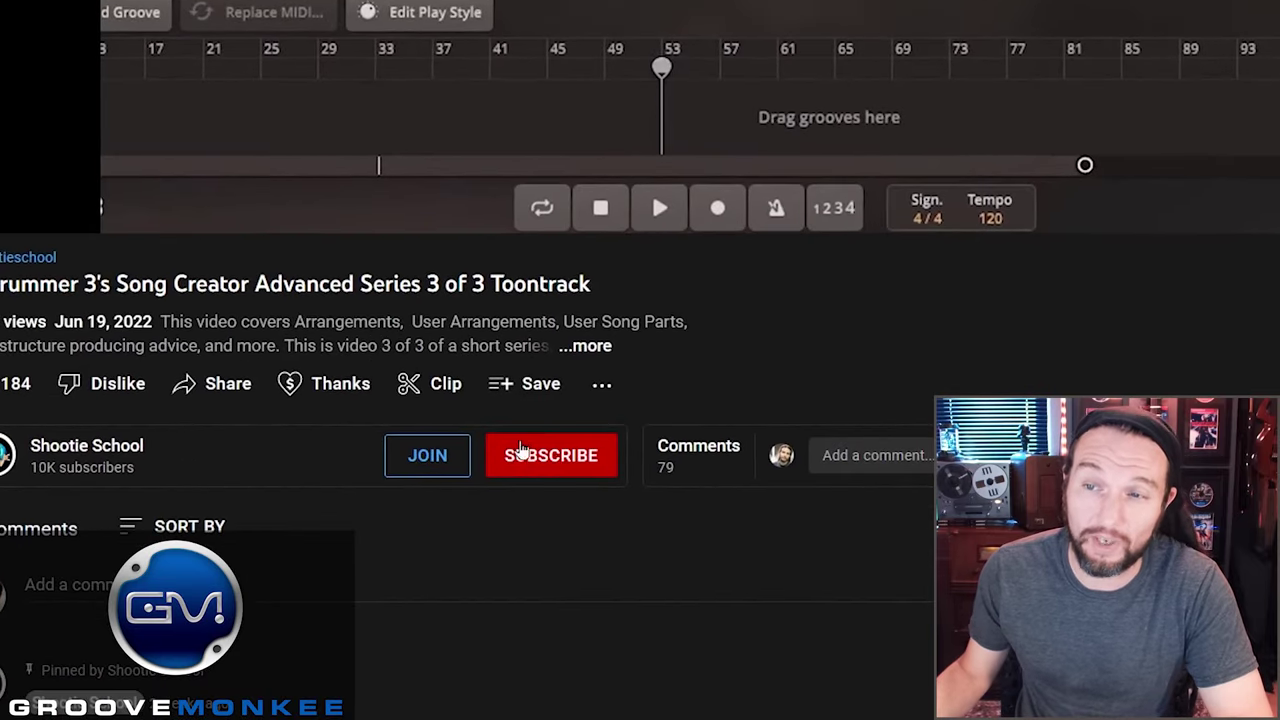
{"action": "left_click", "coordinate": [574, 524]}
{"action": "left_click", "coordinate": [612, 468]}
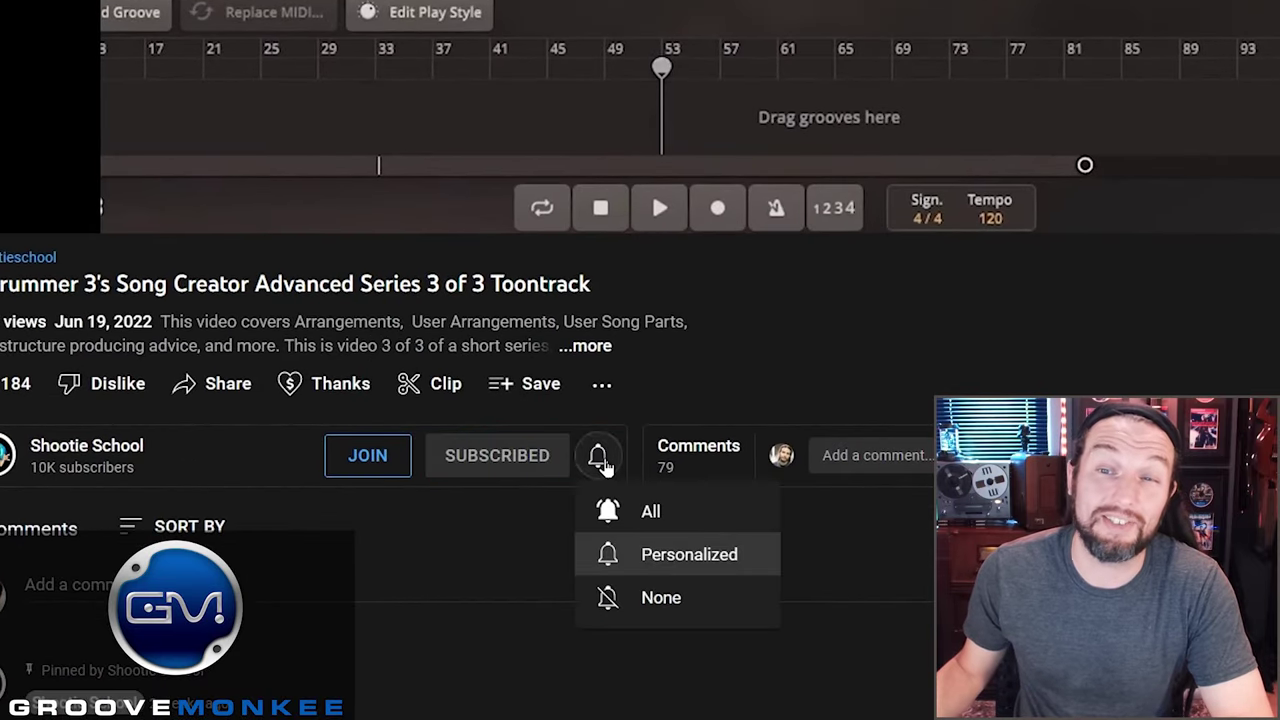
{"action": "left_click", "coordinate": [648, 518]}
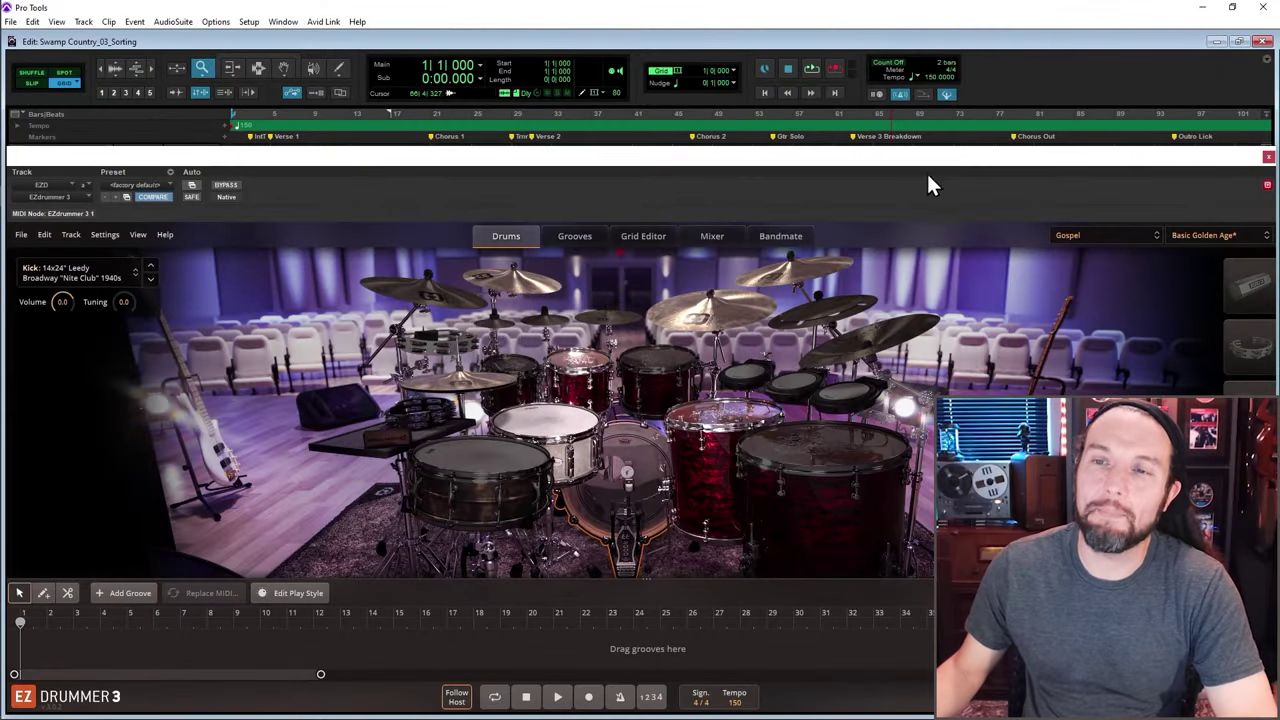
Unlink the Groove Monkee Drums folder from the Grooves browser's Linked Folders
{"action": "left_click", "coordinate": [576, 238]}
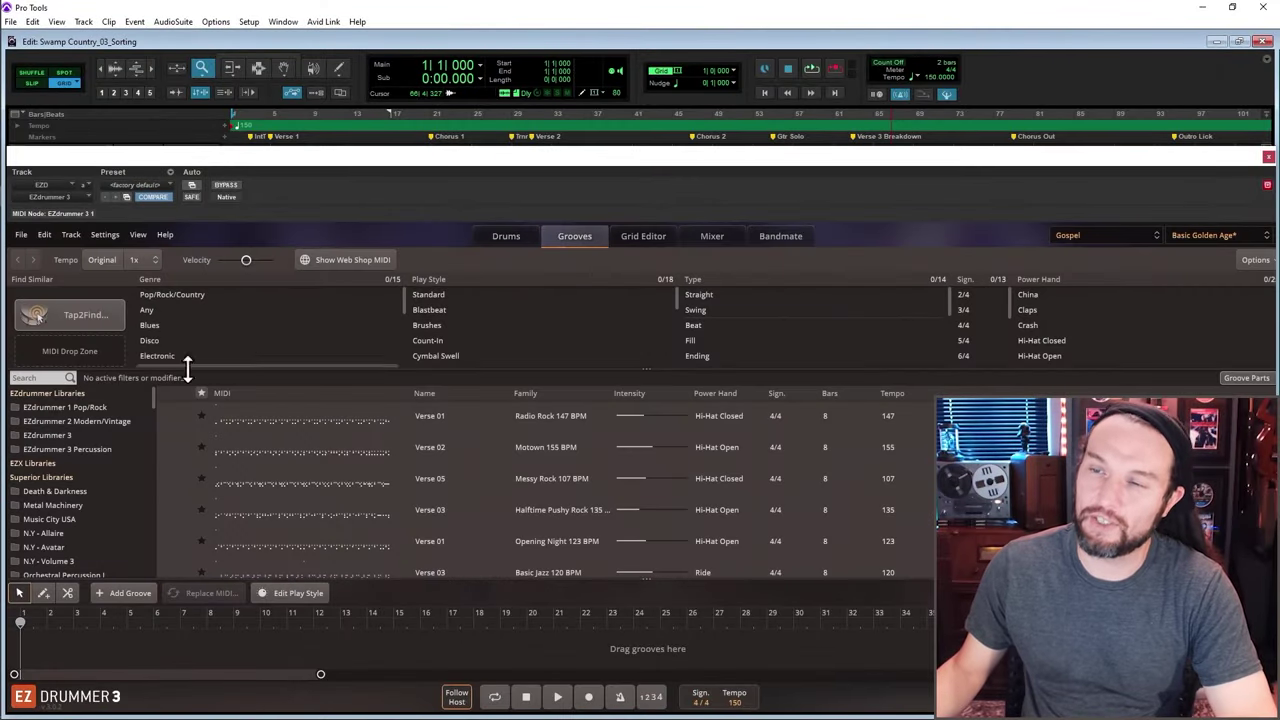
{"action": "scroll", "coordinate": [150, 405], "scroll_direction": "down", "scroll_amount": 10}
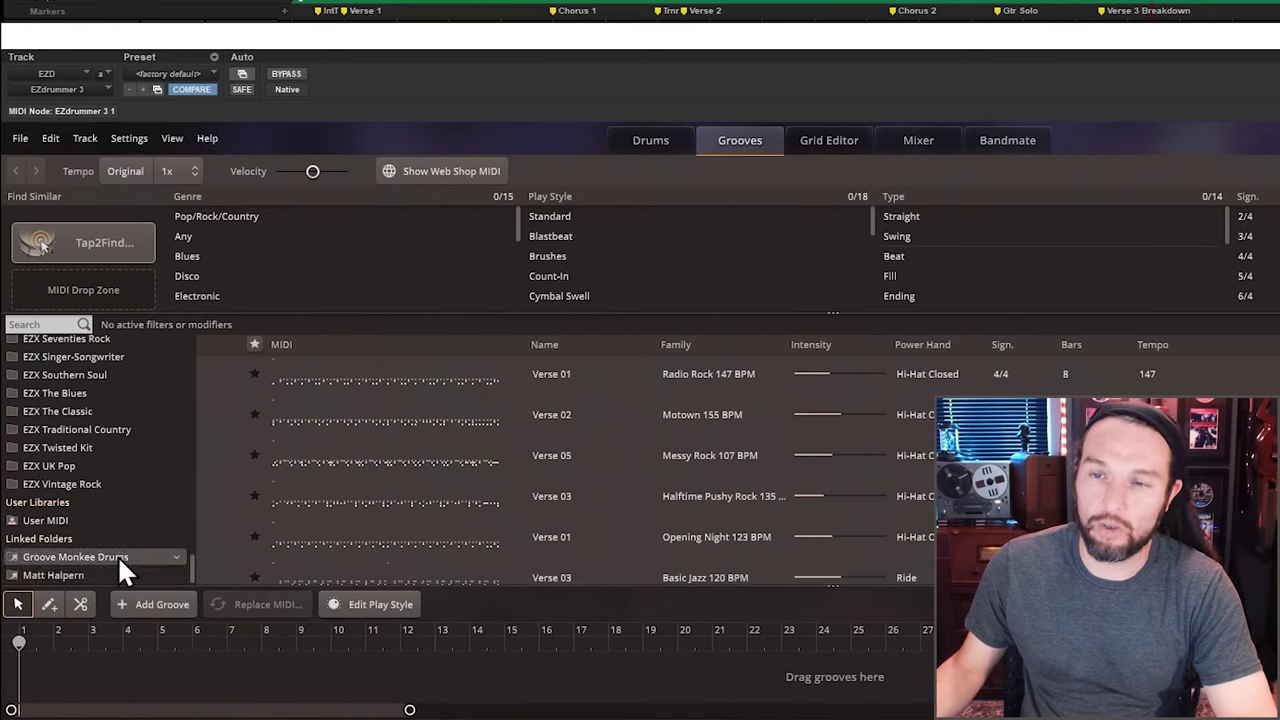
{"action": "left_click", "coordinate": [118, 557]}
{"action": "scroll", "coordinate": [270, 460], "scroll_direction": "down", "scroll_amount": 10}
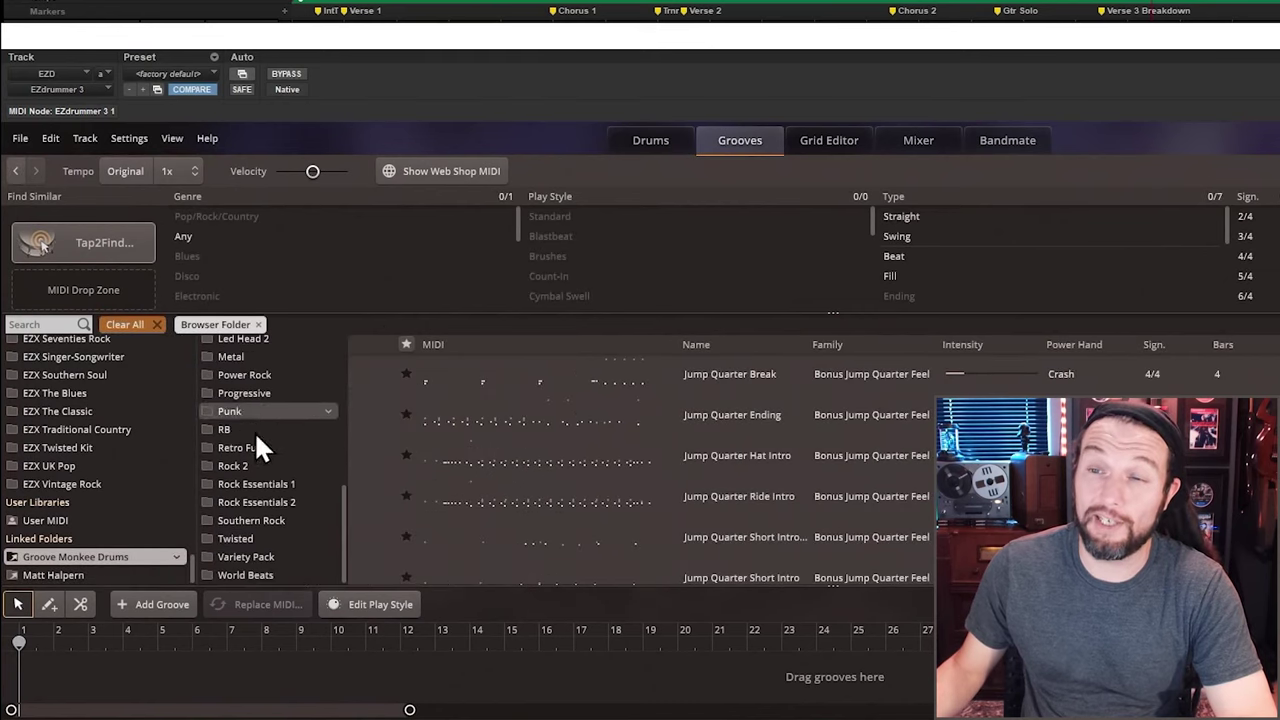
{"action": "left_click", "coordinate": [176, 558]}
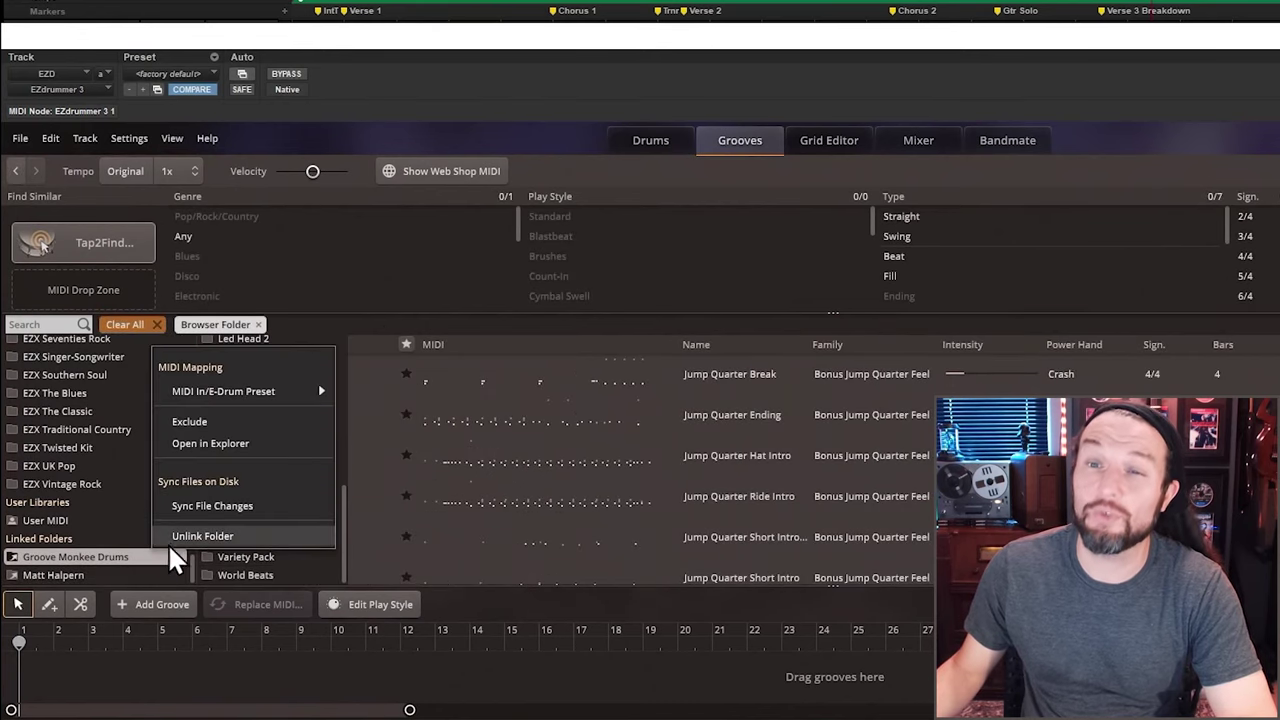
{"action": "left_click", "coordinate": [171, 540]}
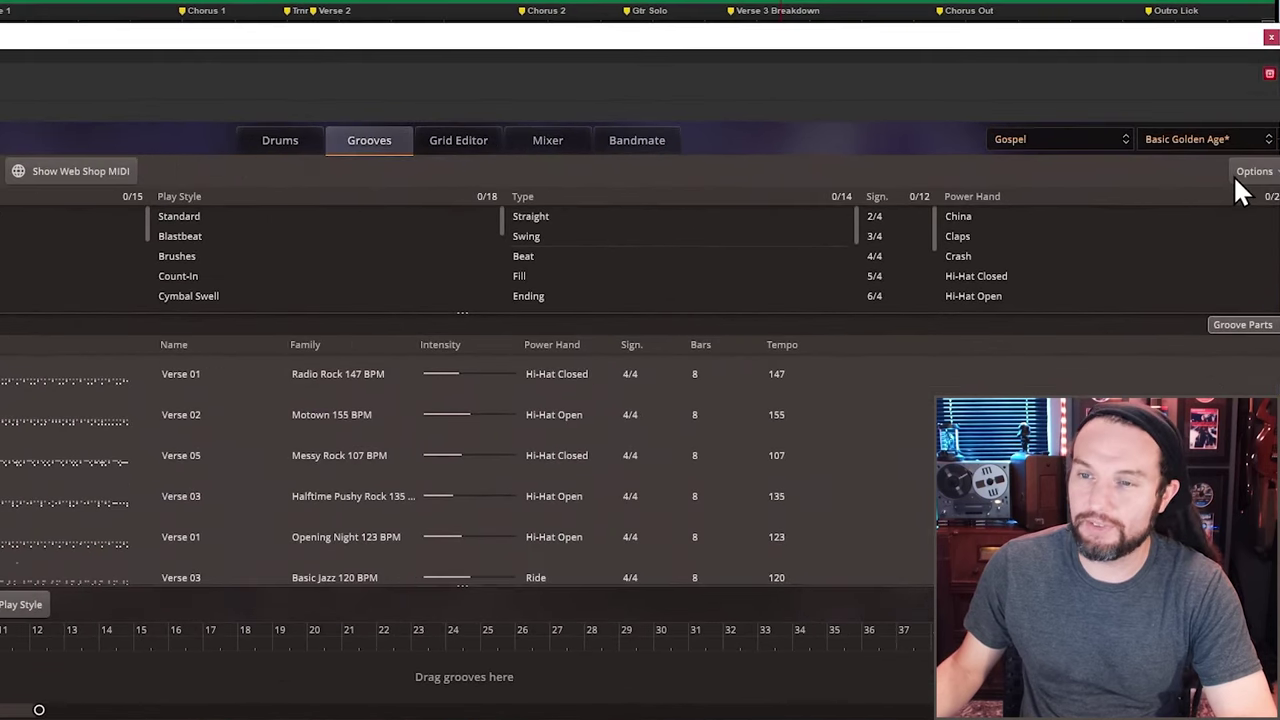
Add D:\Loops Midi Audio\Groove Monkee\Groove Monkee Drums\Southern Rock as a linked MIDI folder
{"action": "left_click", "coordinate": [1240, 180]}
{"action": "mouse_move", "coordinate": [1122, 200]}
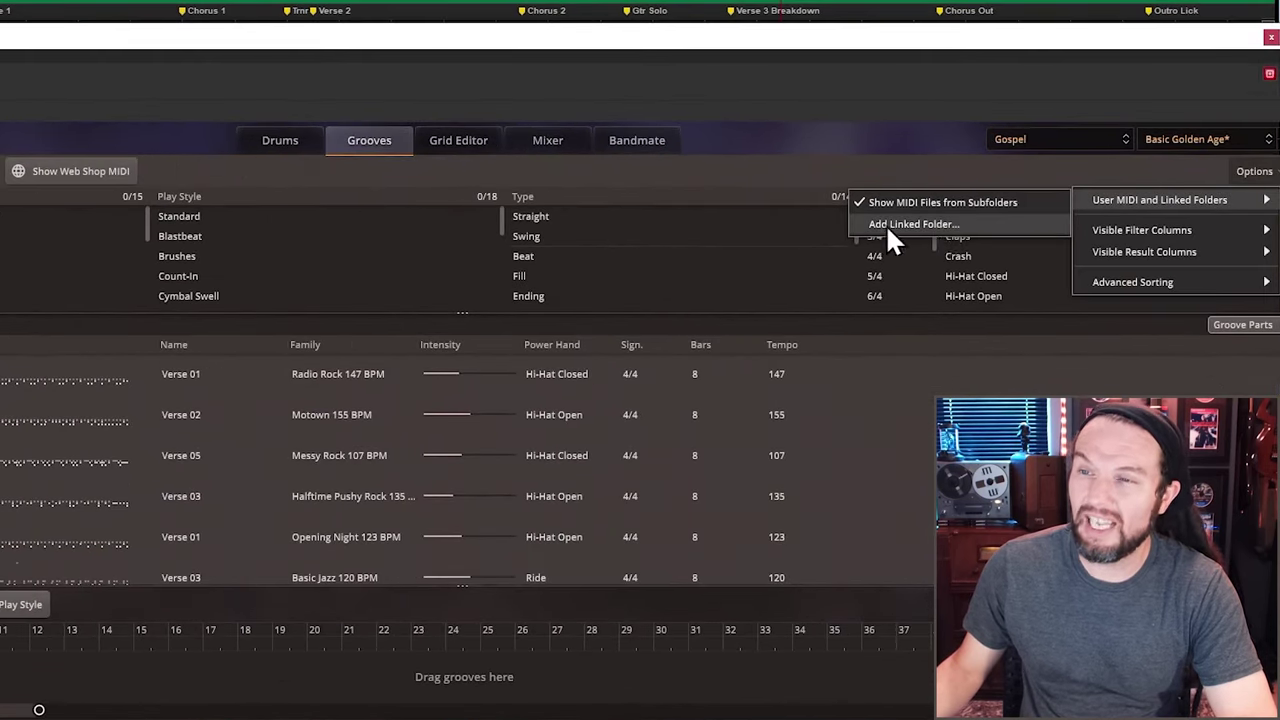
{"action": "left_click", "coordinate": [921, 222]}
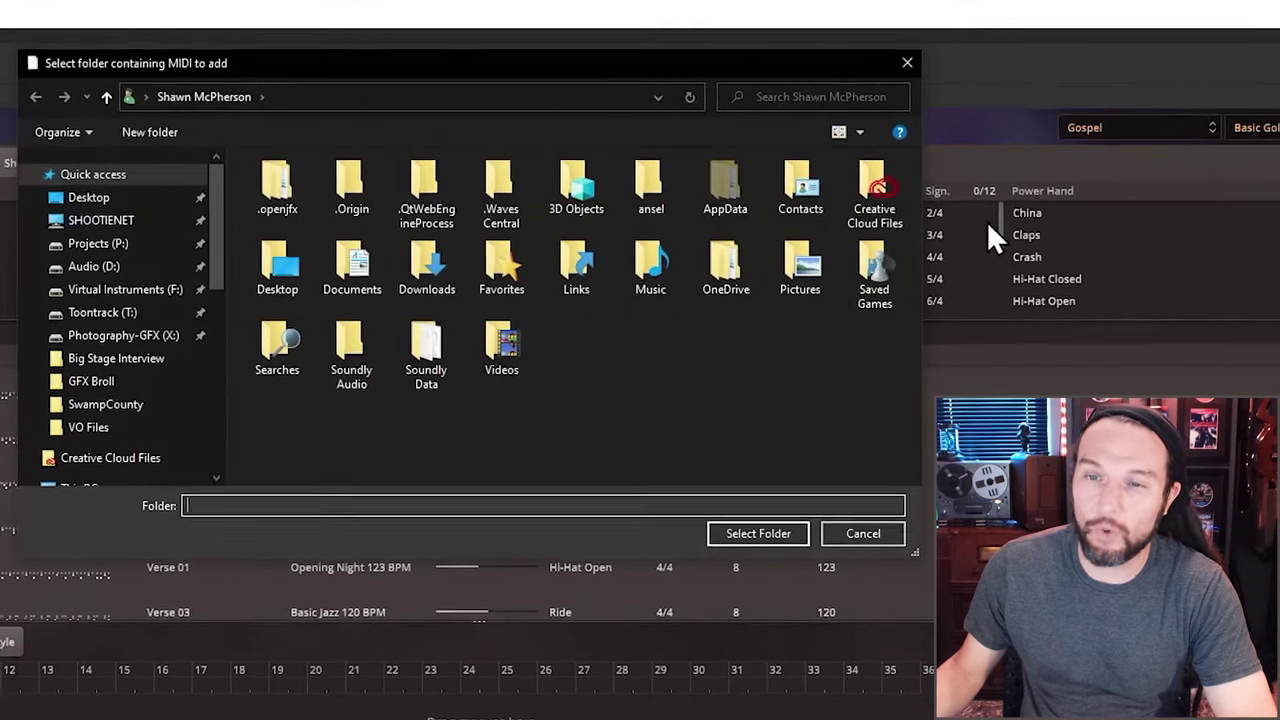
{"action": "left_click_drag", "start_coordinate": [214, 172], "coordinate": [220, 193]}
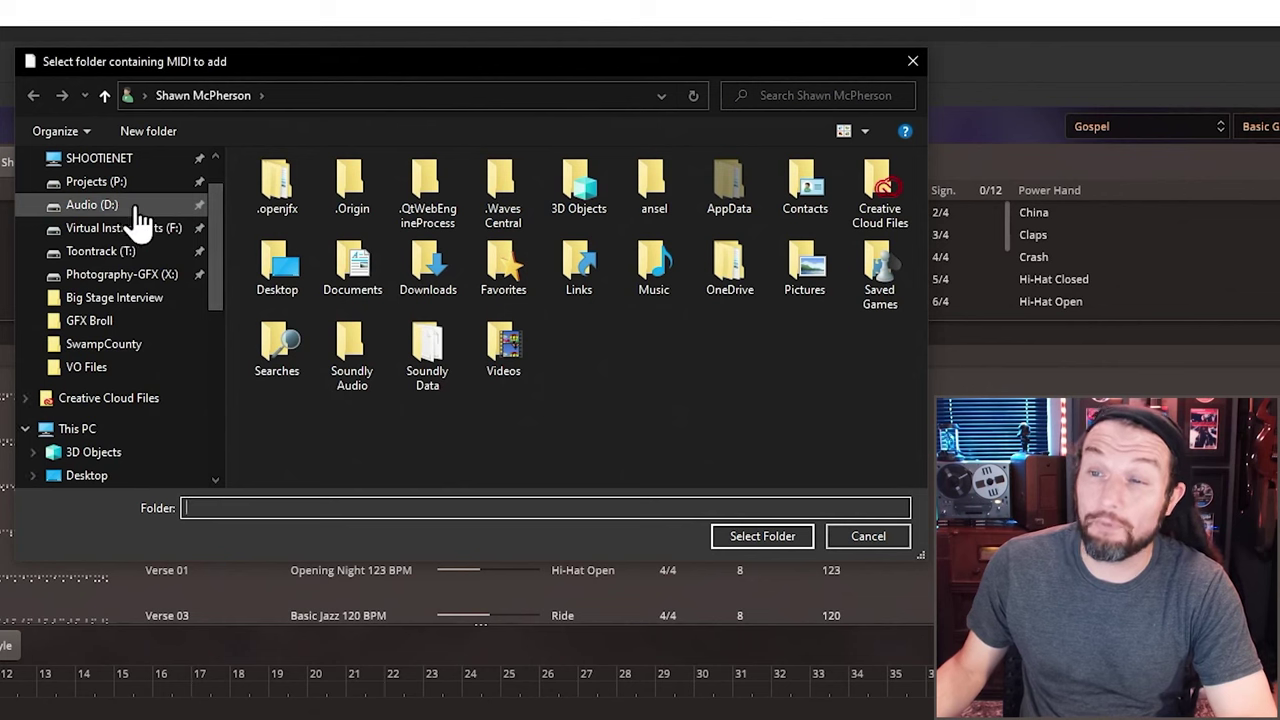
{"action": "left_click", "coordinate": [98, 208]}
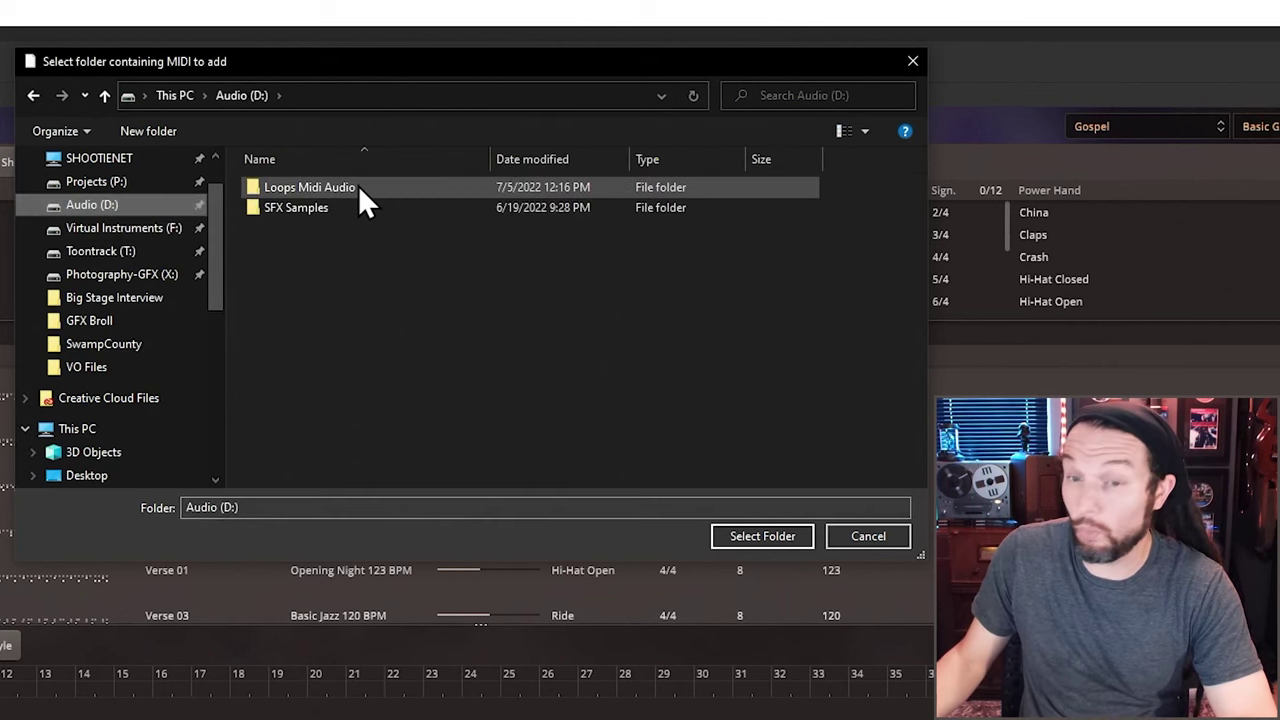
{"action": "double_click", "coordinate": [313, 189]}
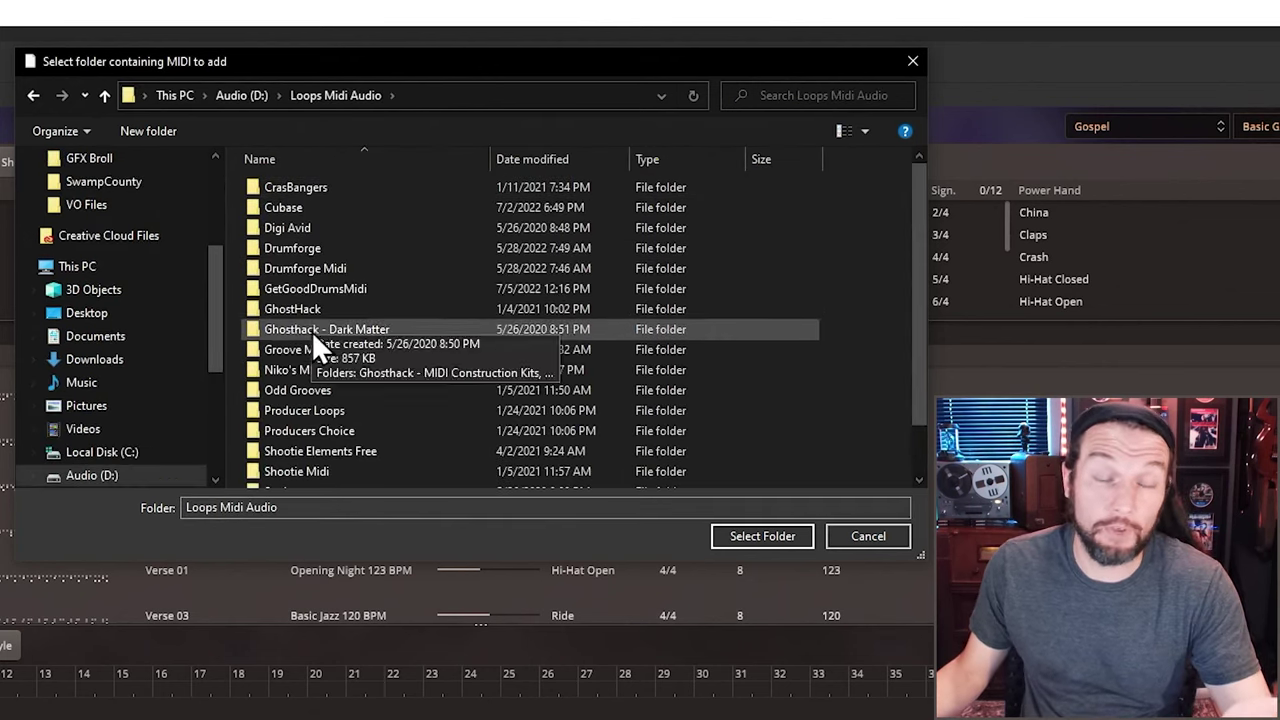
{"action": "double_click", "coordinate": [310, 346]}
{"action": "double_click", "coordinate": [331, 208]}
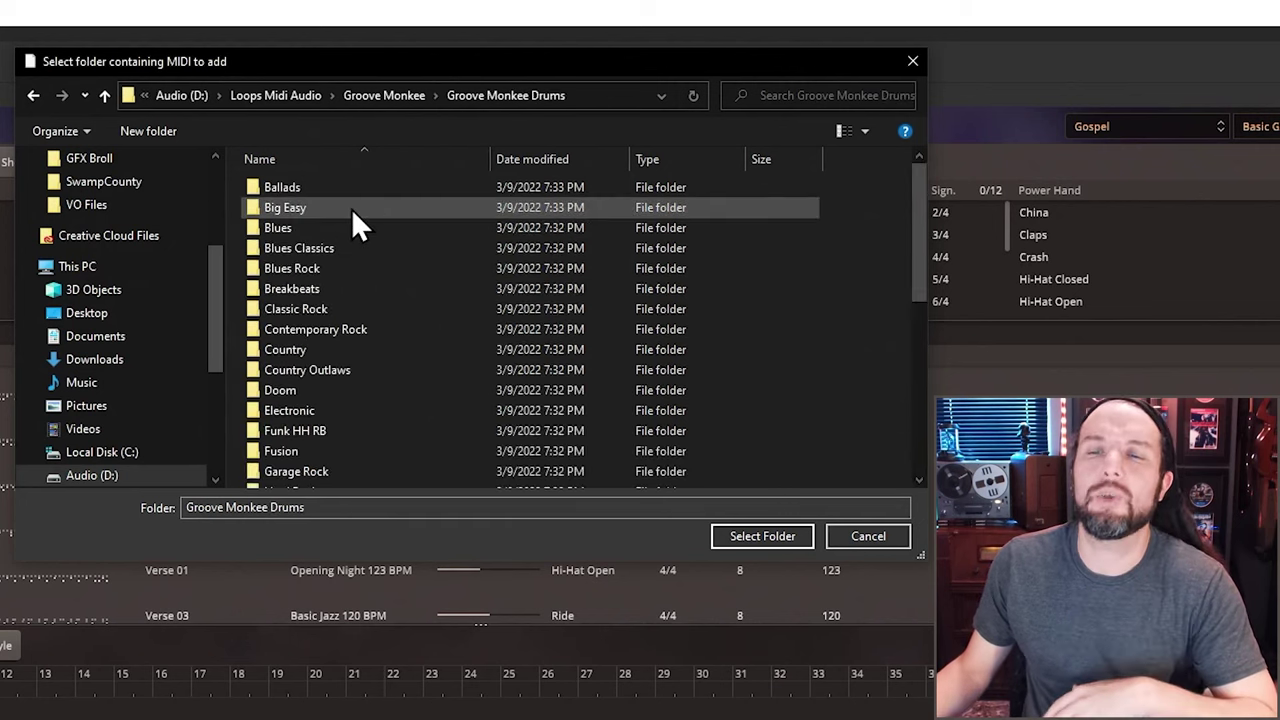
{"action": "scroll", "coordinate": [368, 329], "scroll_direction": "down", "scroll_amount": 6}
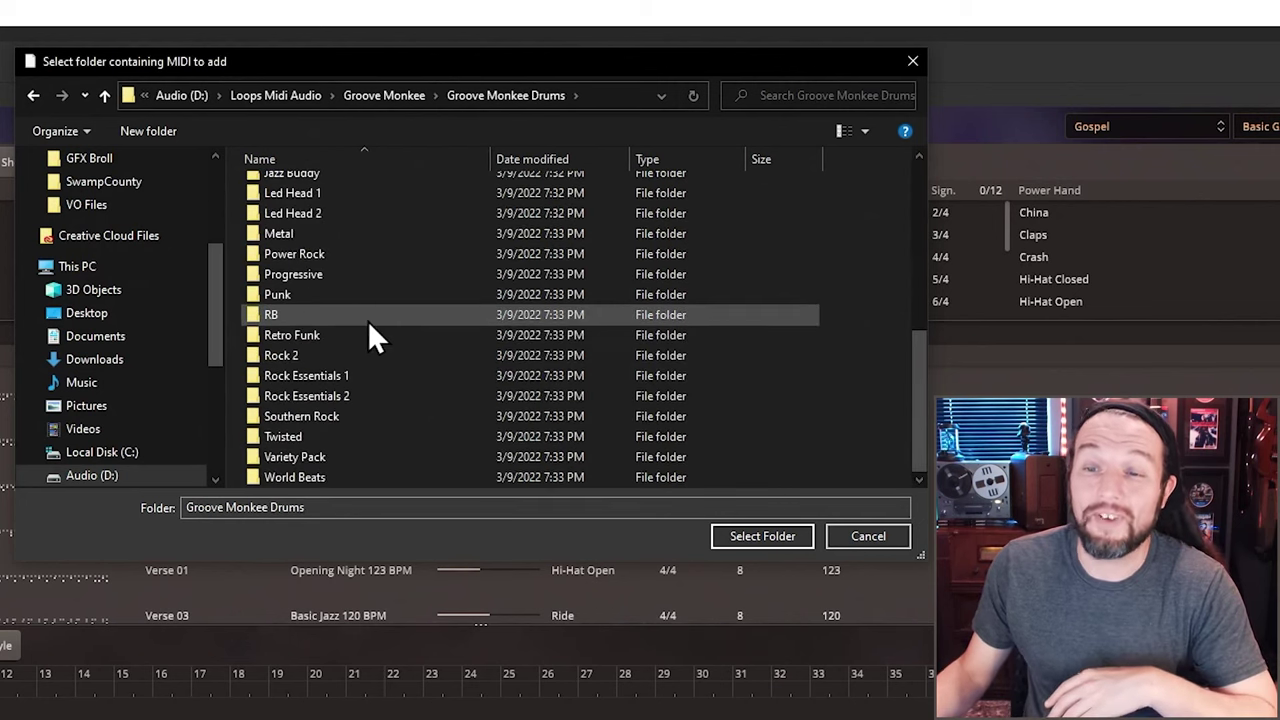
{"action": "left_click", "coordinate": [347, 416]}
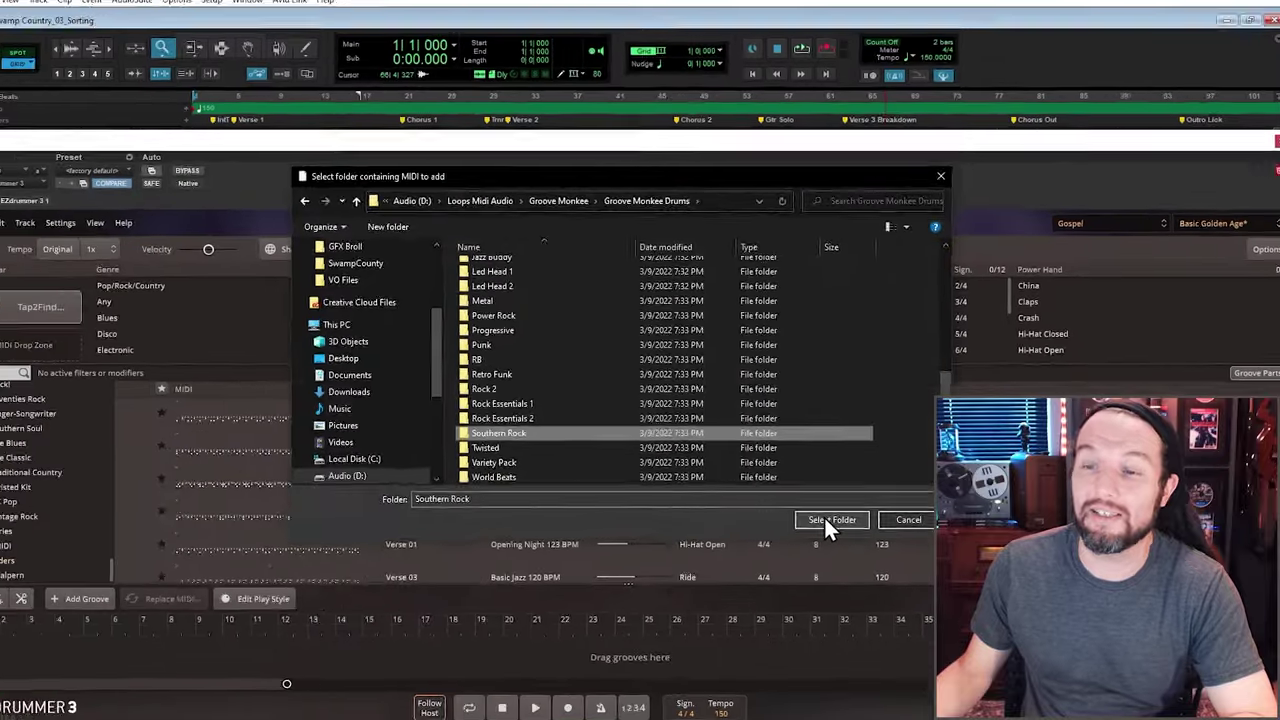
{"action": "left_click", "coordinate": [768, 538]}
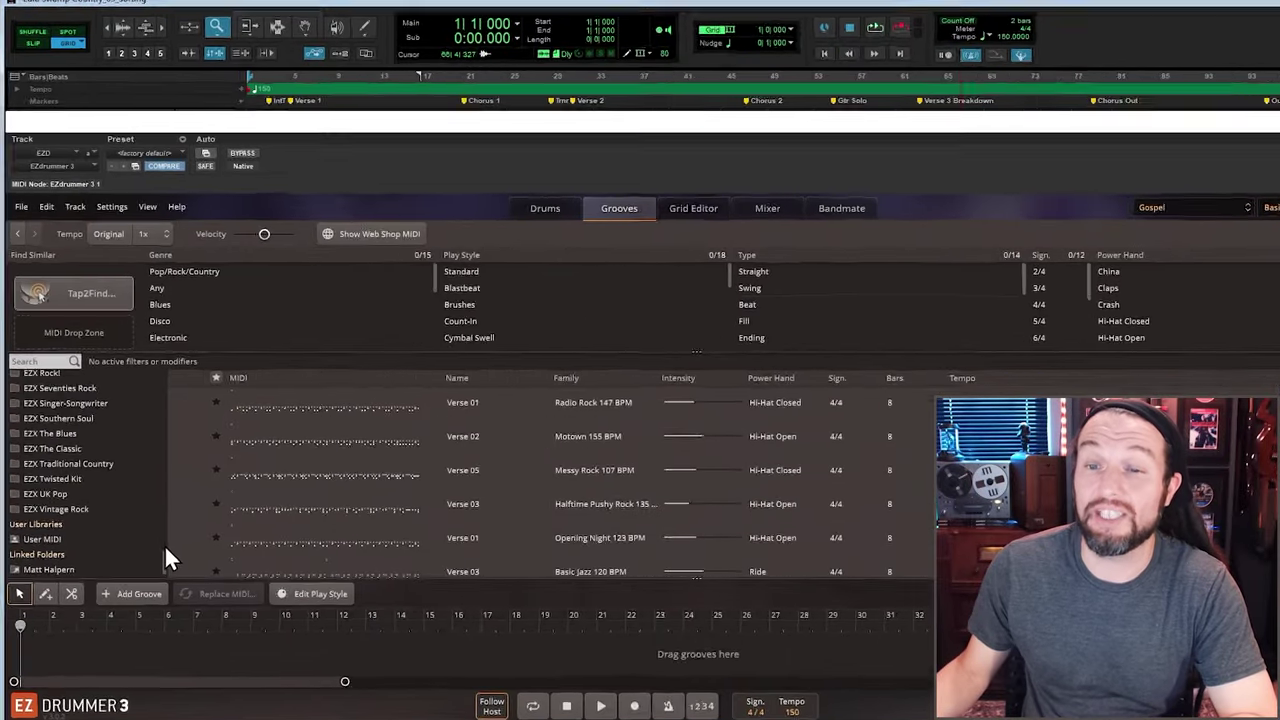
Open the Southern Rock linked folder and list the S10 060 Simple Man song grooves
{"action": "scroll", "coordinate": [164, 556], "scroll_direction": "down", "scroll_amount": 1}
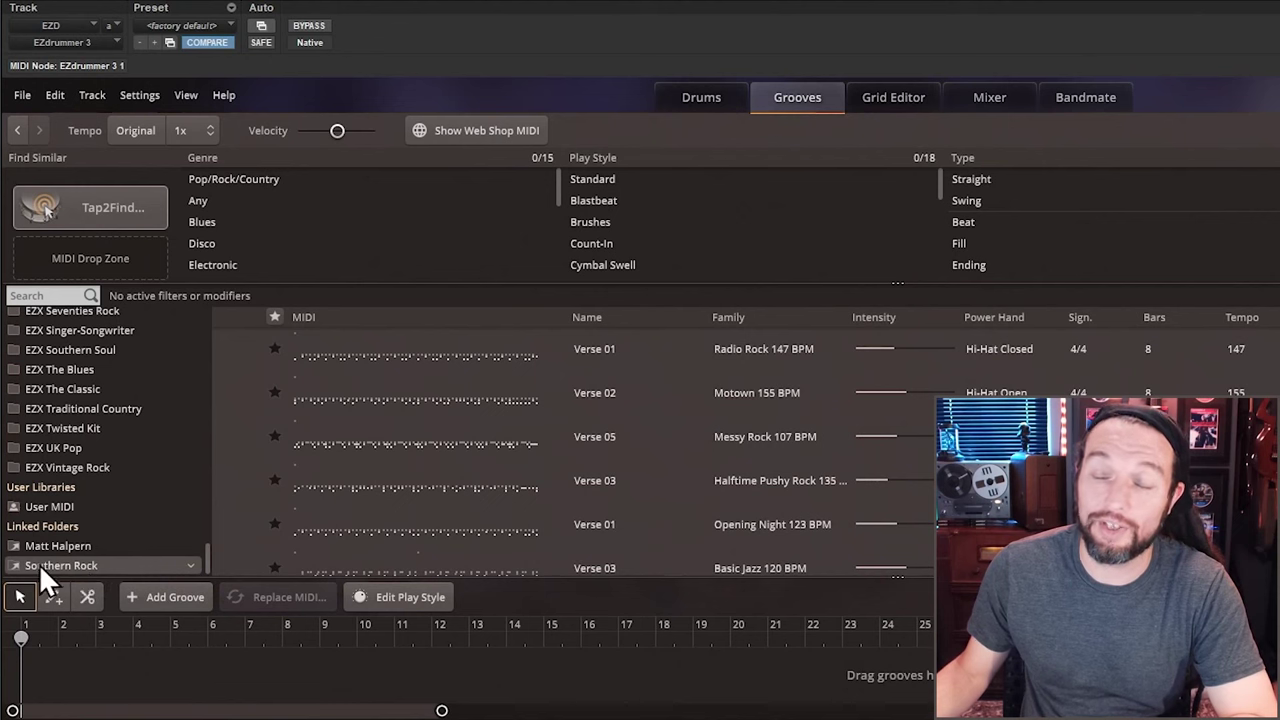
{"action": "left_click", "coordinate": [91, 564]}
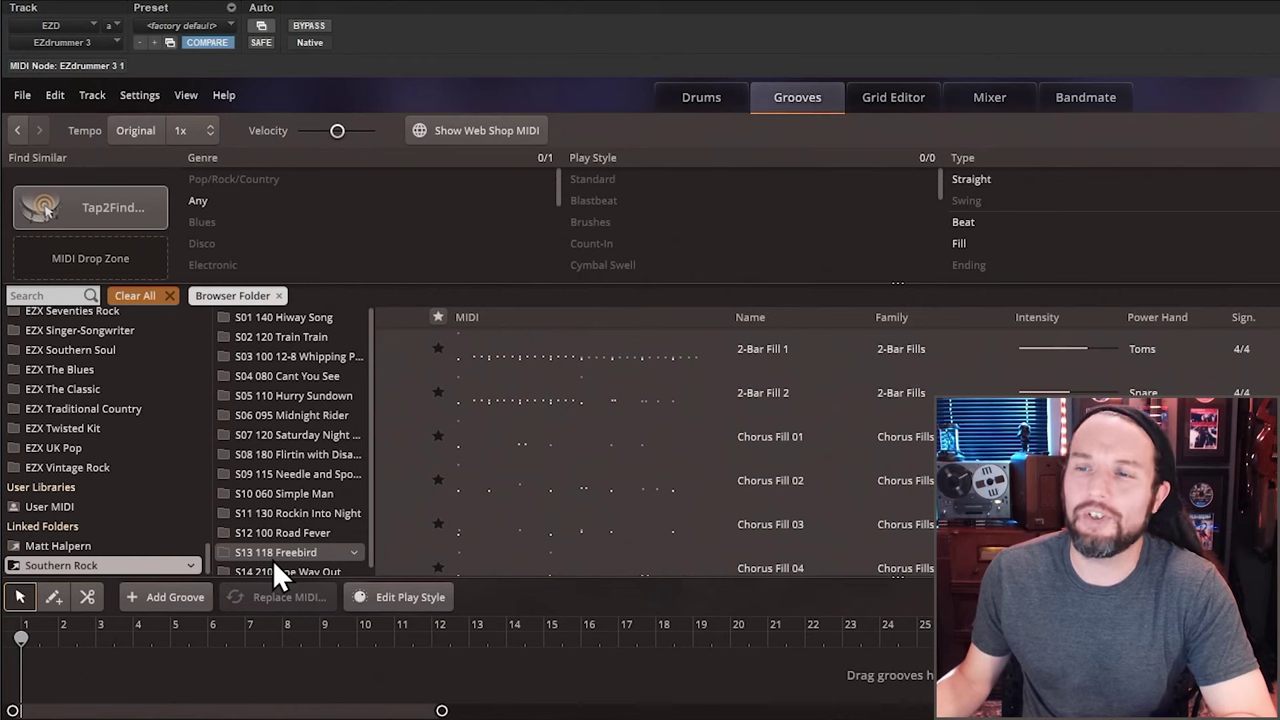
{"action": "left_click", "coordinate": [283, 493]}
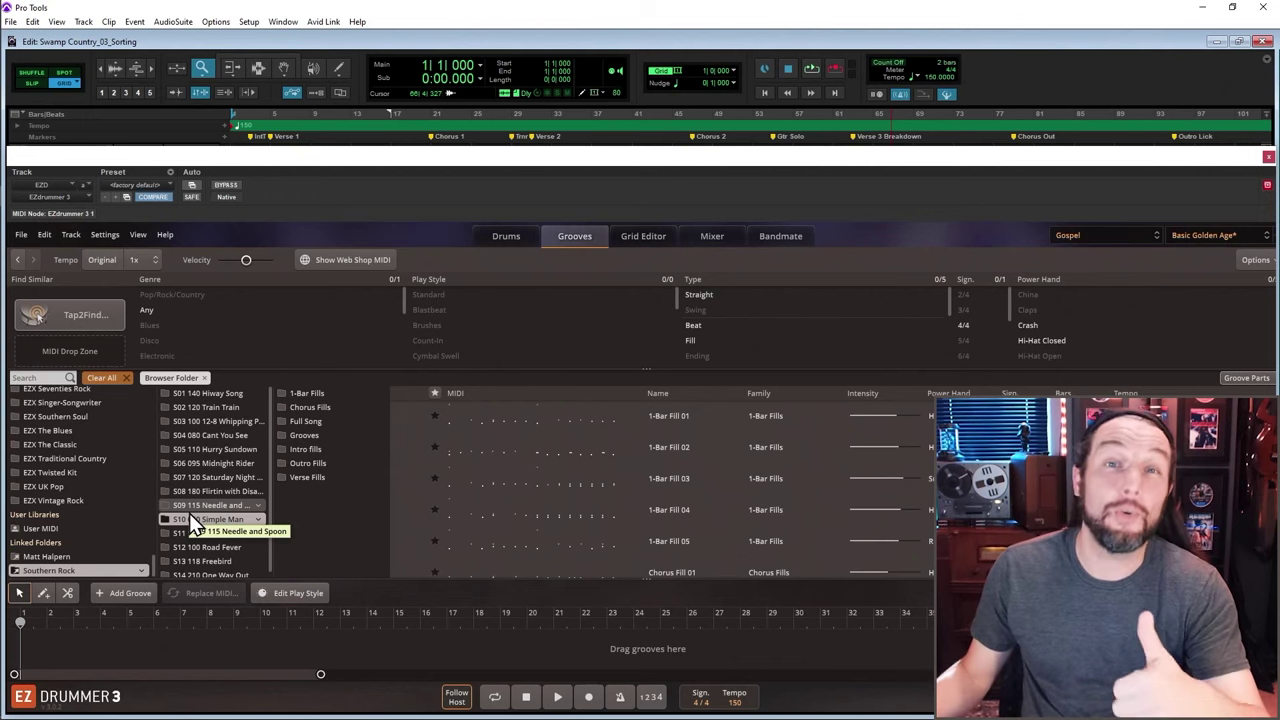
Paste the Verse 2 bass and guitar clips at bar 145
{"action": "left_click", "coordinate": [248, 512]}
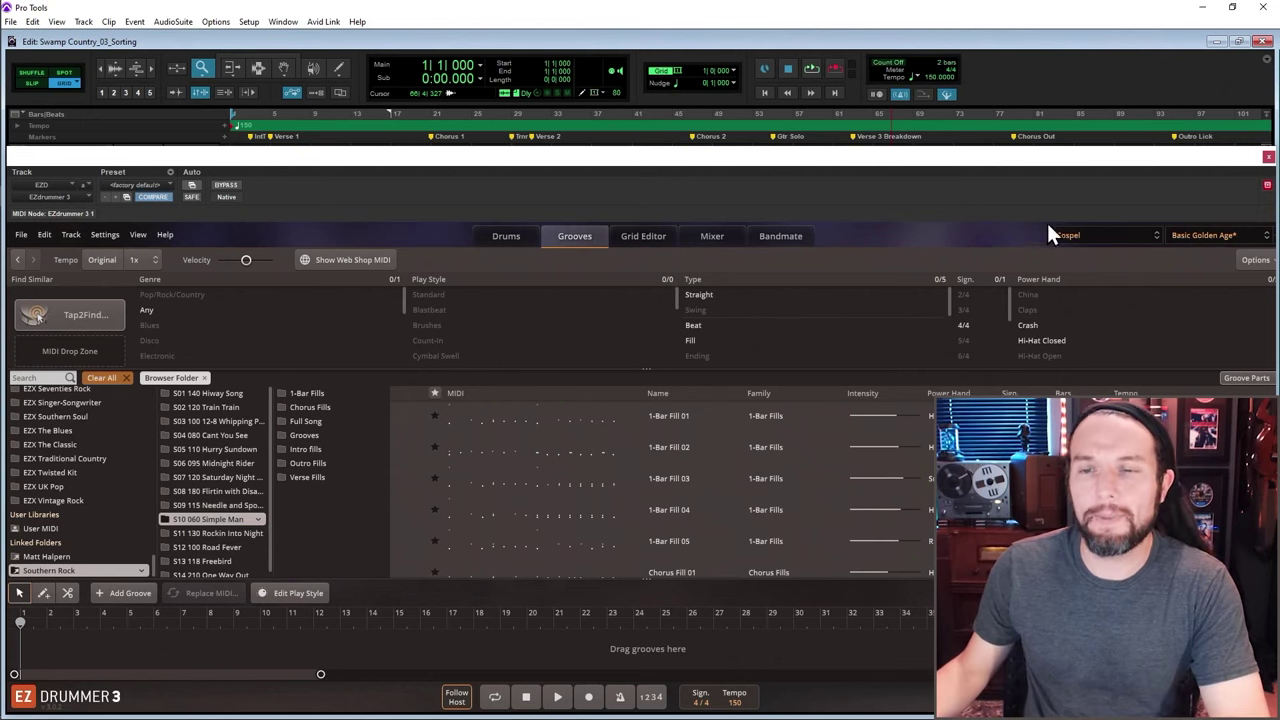
{"action": "left_click", "coordinate": [1268, 157]}
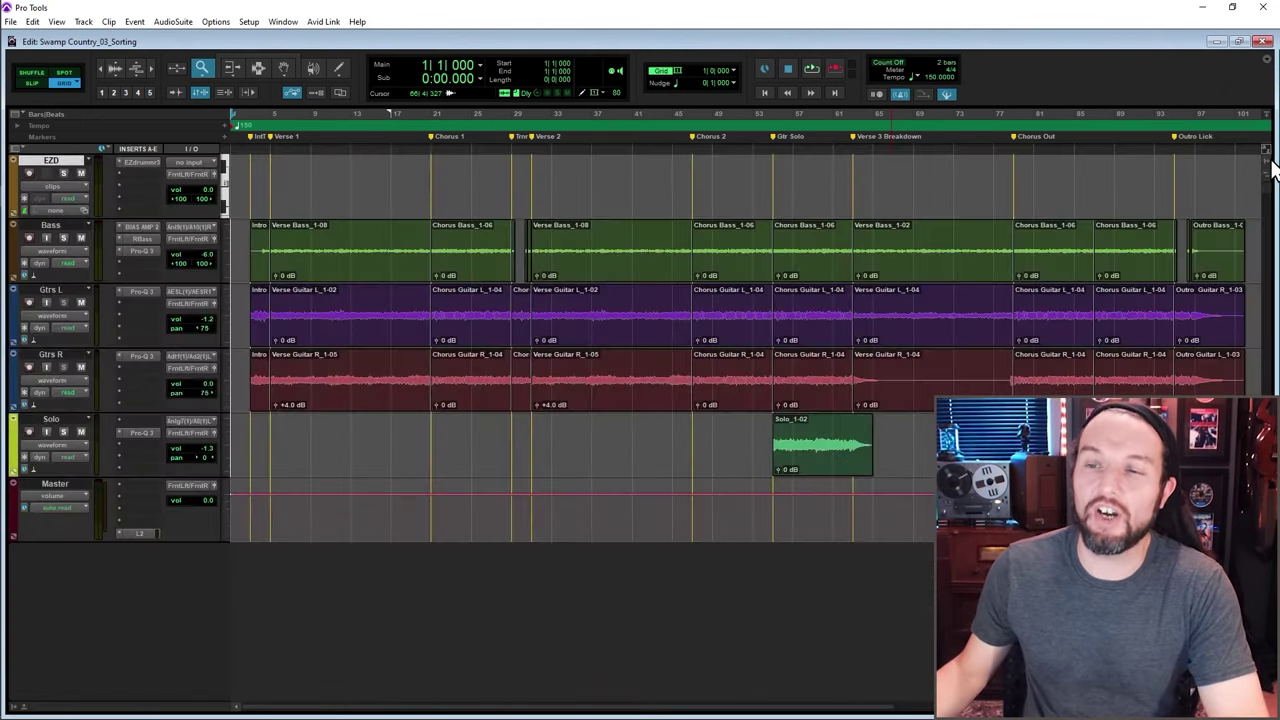
{"action": "left_click", "coordinate": [642, 222]}
{"action": "left_click", "coordinate": [258, 67]}
{"action": "left_click_drag", "start_coordinate": [345, 240], "coordinate": [709, 397]}
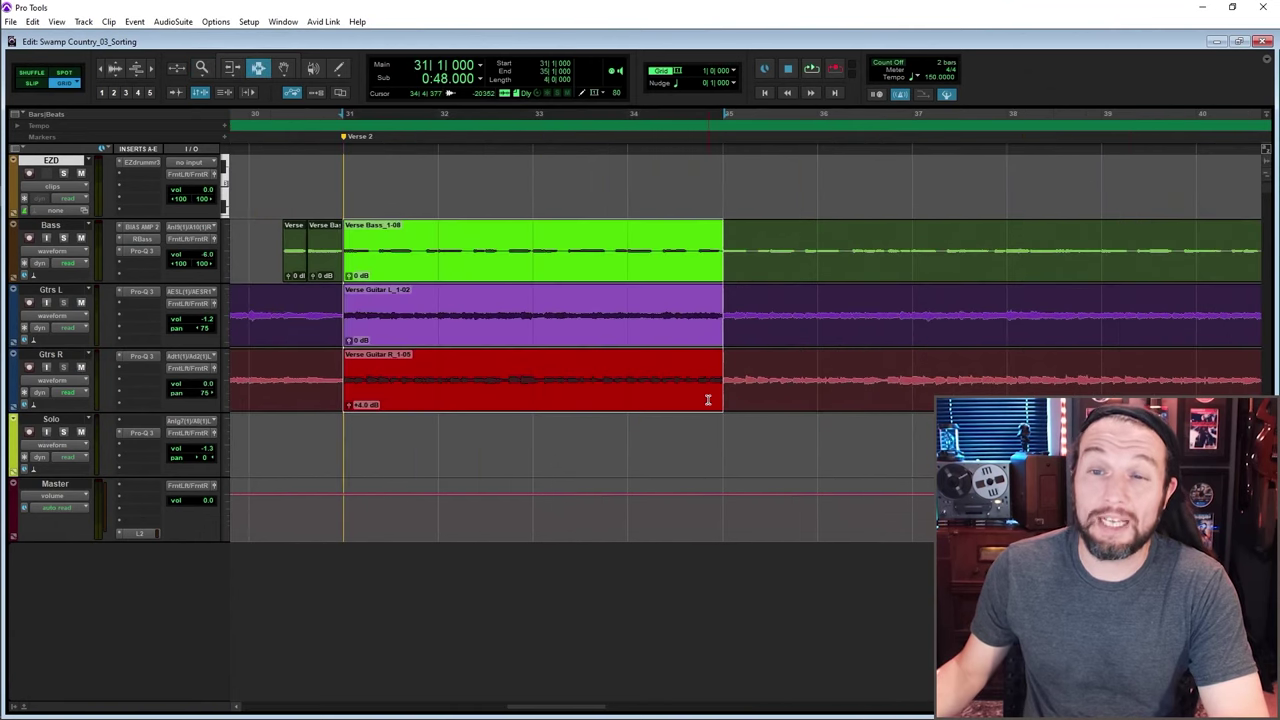
{"action": "key", "text": "ctrl+bracketleft"}
Paste the Chorus Out clips at bar 149, then play bars 145–153
{"action": "key", "text": "ctrl+bracketleft"}
{"action": "key", "text": "ctrl+bracketleft"}
{"action": "left_click", "coordinate": [655, 259]}
{"action": "key", "text": "ctrl+bracketright"}
{"action": "key", "text": "ctrl+bracketright"}
{"action": "key", "text": "ctrl+bracketright"}
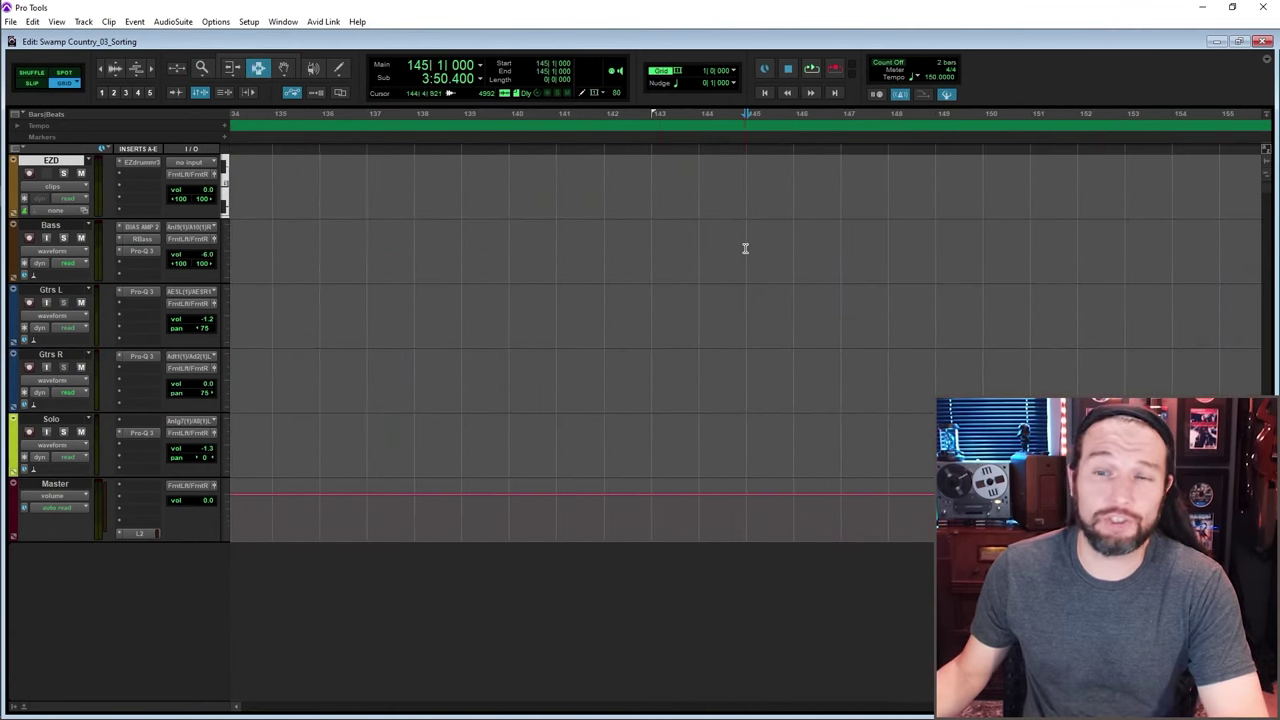
{"action": "left_click_drag", "start_coordinate": [745, 248], "coordinate": [837, 386]}
{"action": "key", "text": "ctrl+v"}
{"action": "key", "text": "ctrl+bracketleft"}
{"action": "key", "text": "ctrl+bracketleft"}
{"action": "key", "text": "ctrl+bracketleft"}
{"action": "left_click", "coordinate": [356, 242]}
{"action": "key", "text": "ctrl+bracketright"}
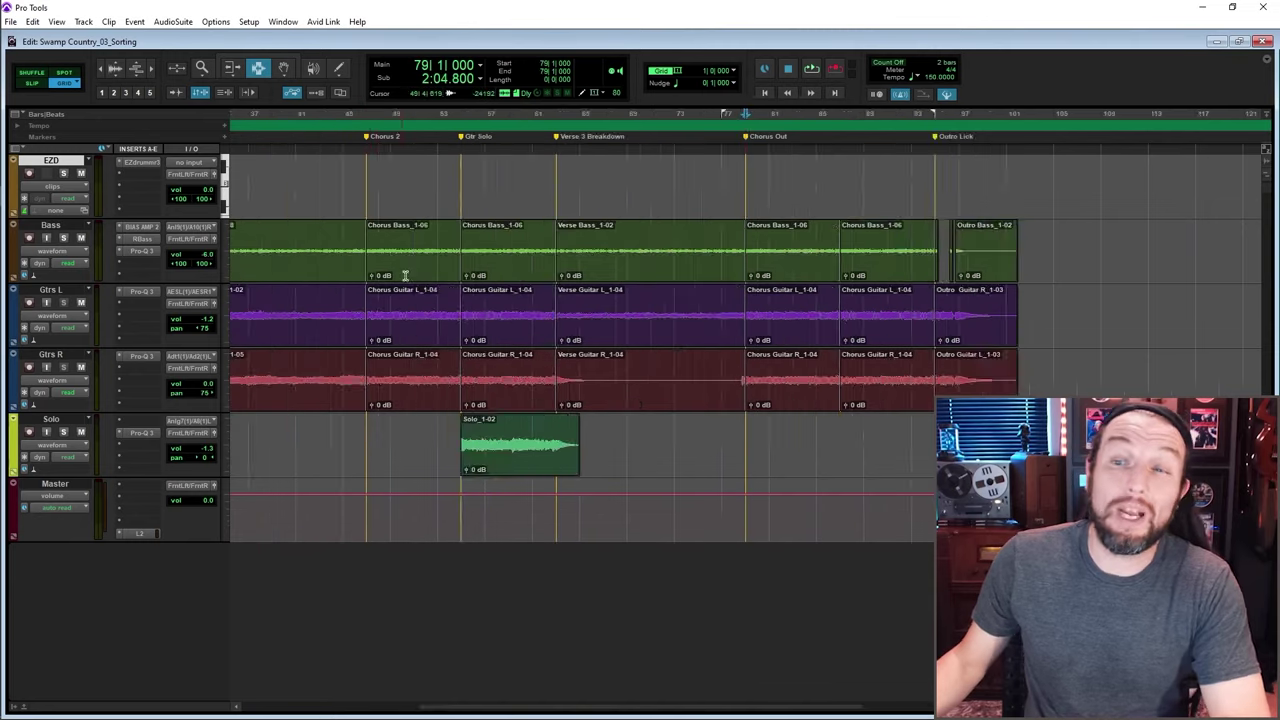
{"action": "left_click_drag", "start_coordinate": [745, 240], "coordinate": [914, 394]}
{"action": "key", "text": "ctrl+bracketleft"}
{"action": "key", "text": "ctrl+bracketleft"}
{"action": "left_click", "coordinate": [688, 290]}
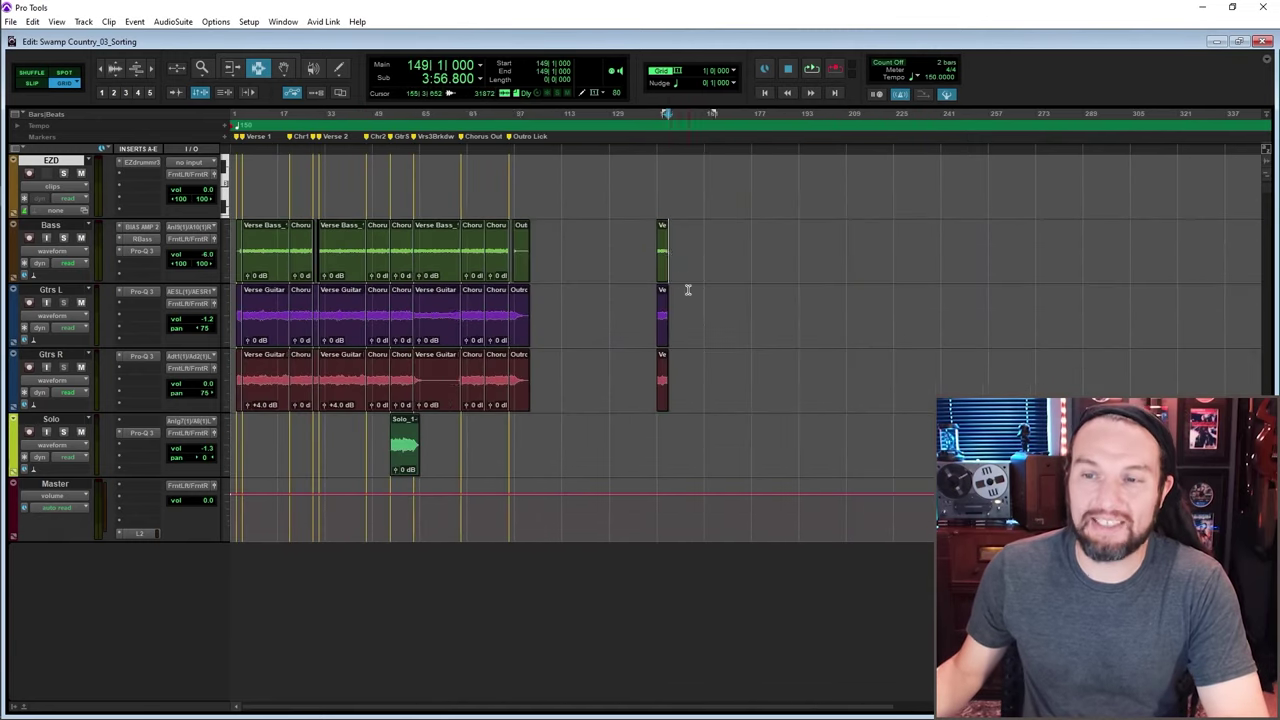
{"action": "key", "text": "ctrl+bracketright"}
{"action": "key", "text": "ctrl+bracketright"}
{"action": "key", "text": "ctrl+v"}
{"action": "left_click_drag", "start_coordinate": [560, 117], "coordinate": [908, 183]}
{"action": "key", "text": "space"}
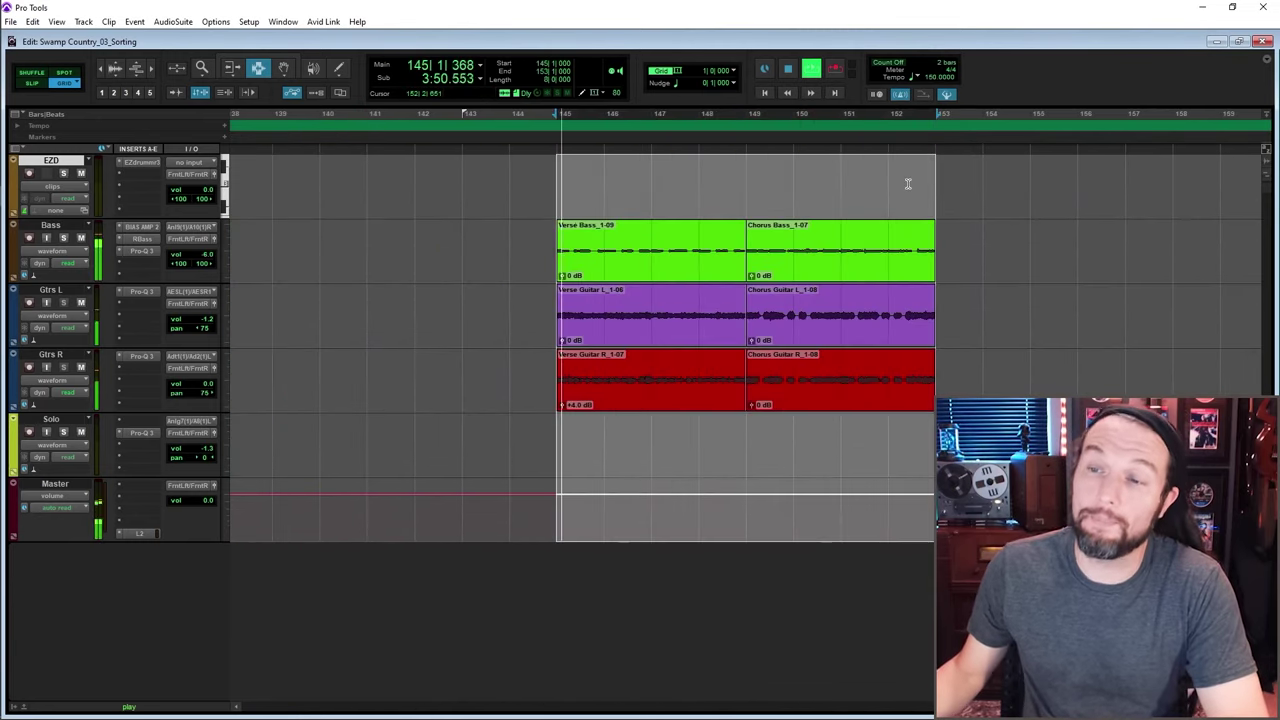
Audition Midnight Rider's Chorus Fill 01 and its Chorus ALT, Stick and Verse Live grooves
{"action": "left_click", "coordinate": [138, 164]}
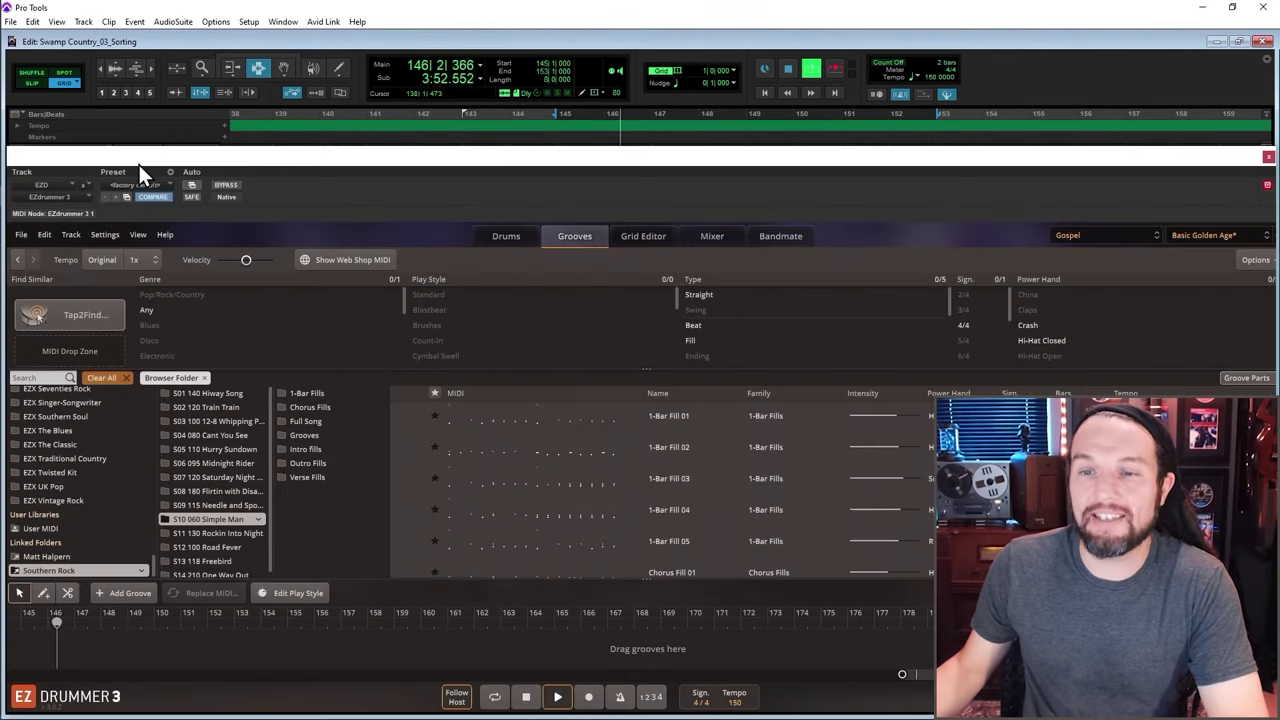
{"action": "left_click", "coordinate": [220, 463]}
{"action": "left_click", "coordinate": [408, 447]}
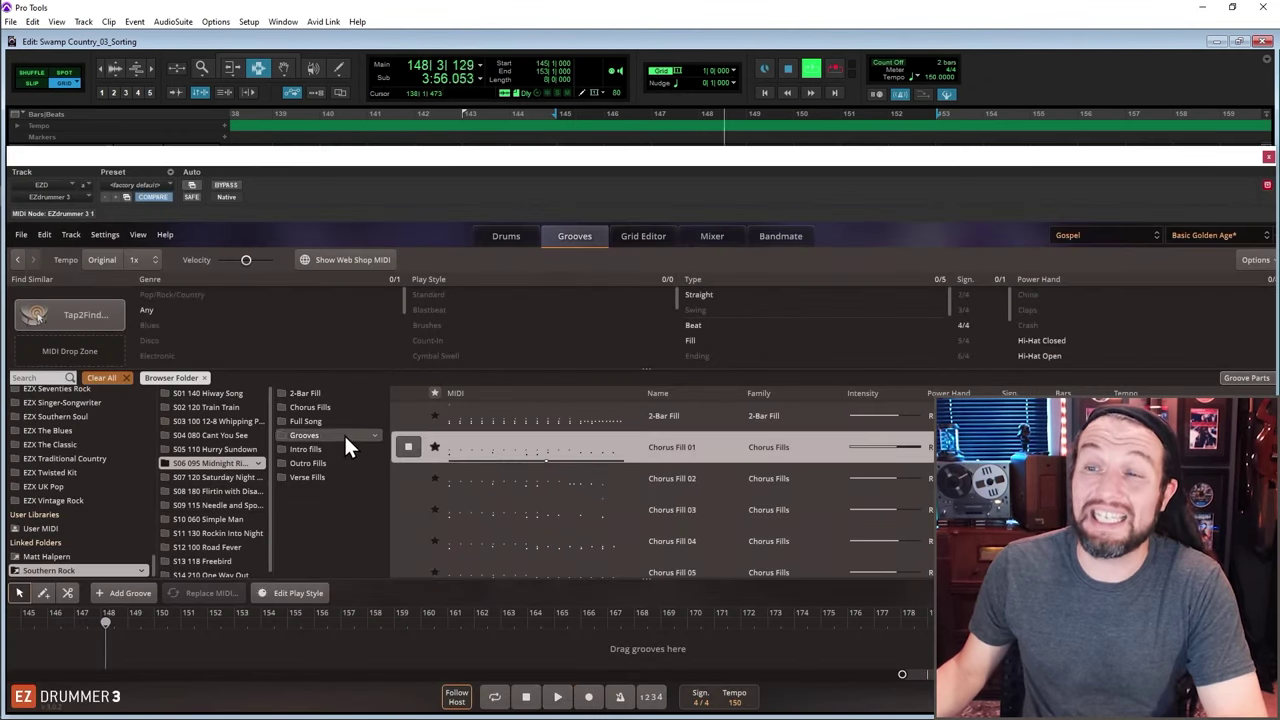
{"action": "left_click", "coordinate": [310, 435]}
{"action": "left_click", "coordinate": [411, 480]}
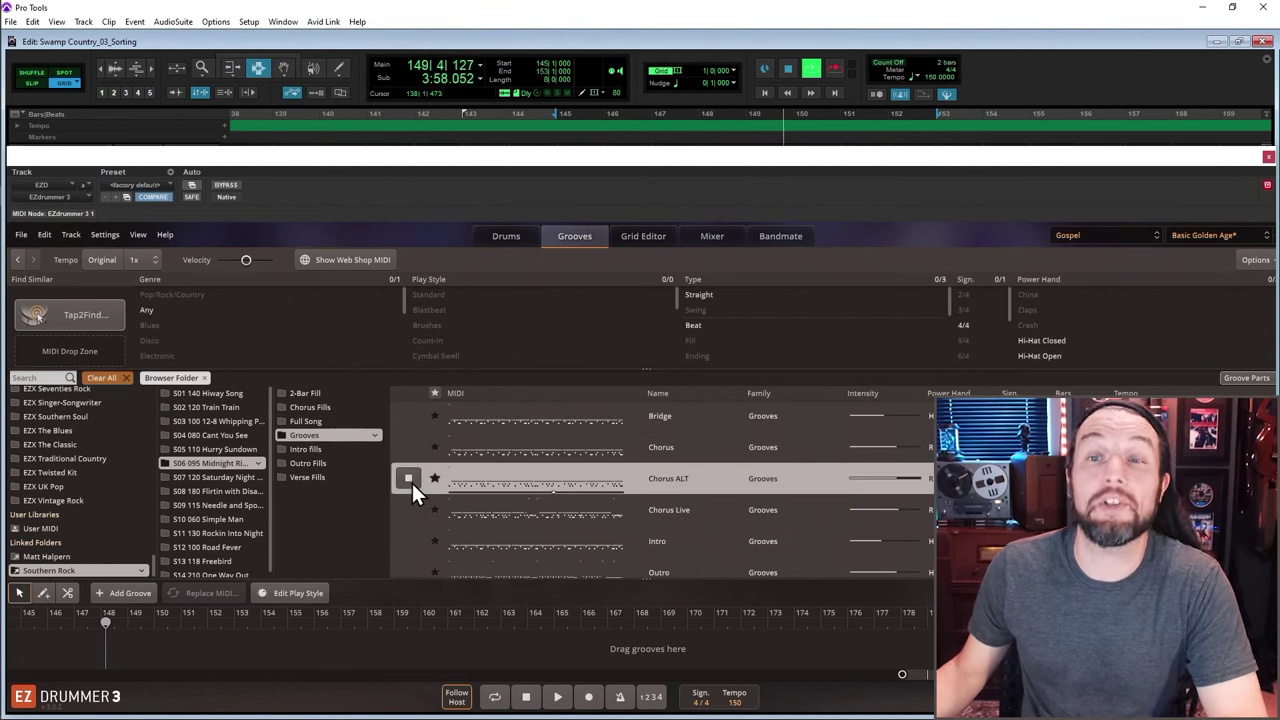
{"action": "scroll", "coordinate": [416, 505], "scroll_direction": "down", "scroll_amount": 3}
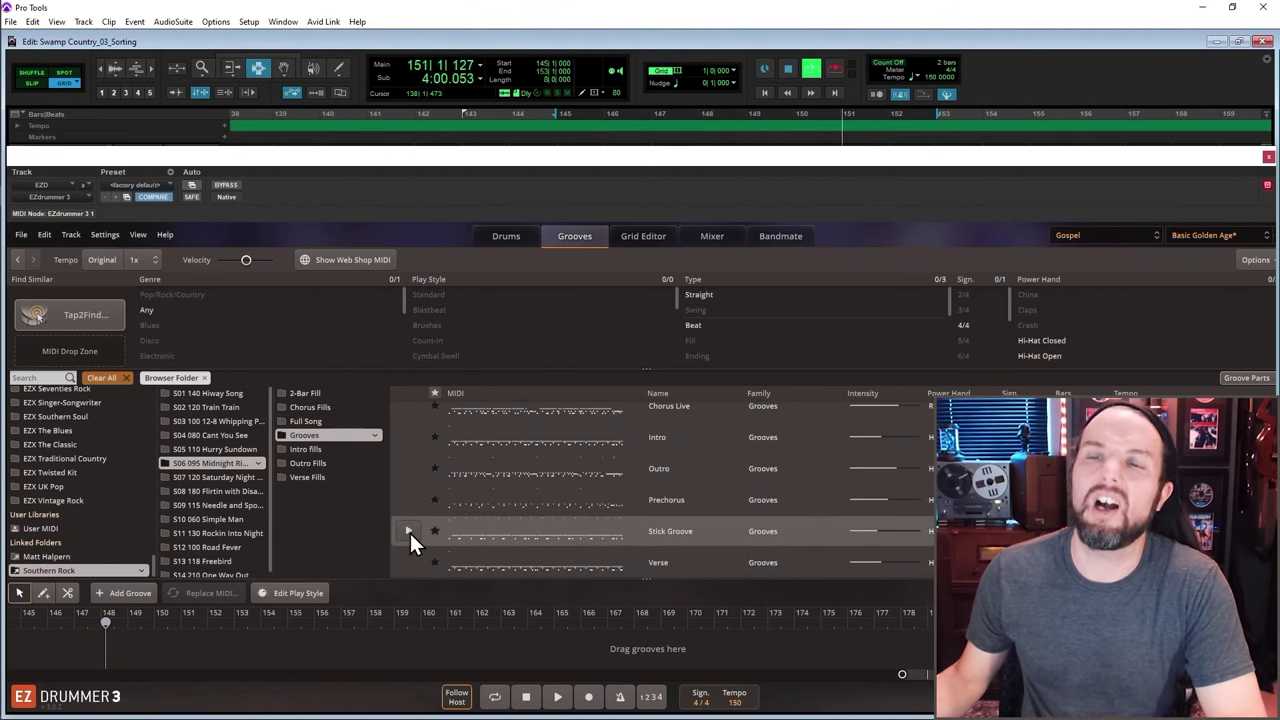
{"action": "left_click", "coordinate": [410, 532]}
{"action": "scroll", "coordinate": [410, 532], "scroll_direction": "down", "scroll_amount": 3}
{"action": "left_click", "coordinate": [408, 532]}
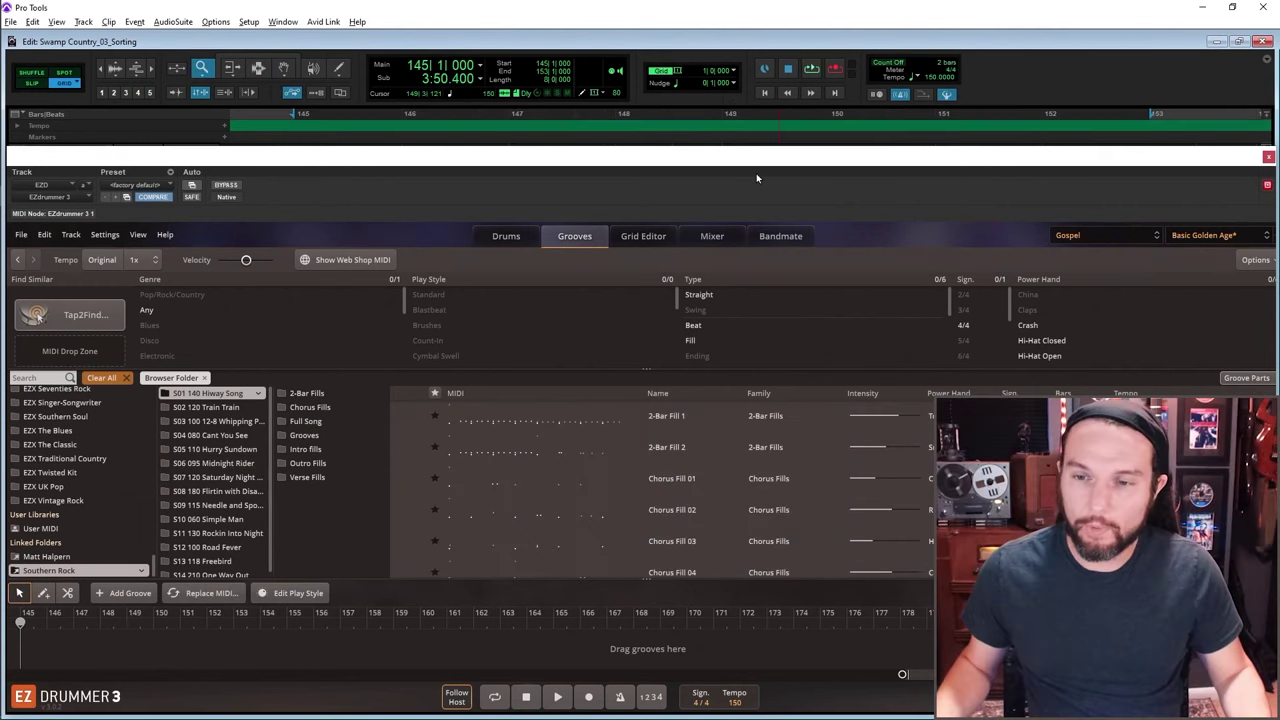
Audition Hiway Song, S09 and Freebird chorus grooves; place Freebird's Chorus ALT on the timeline, then remove it
{"action": "left_click", "coordinate": [304, 435]}
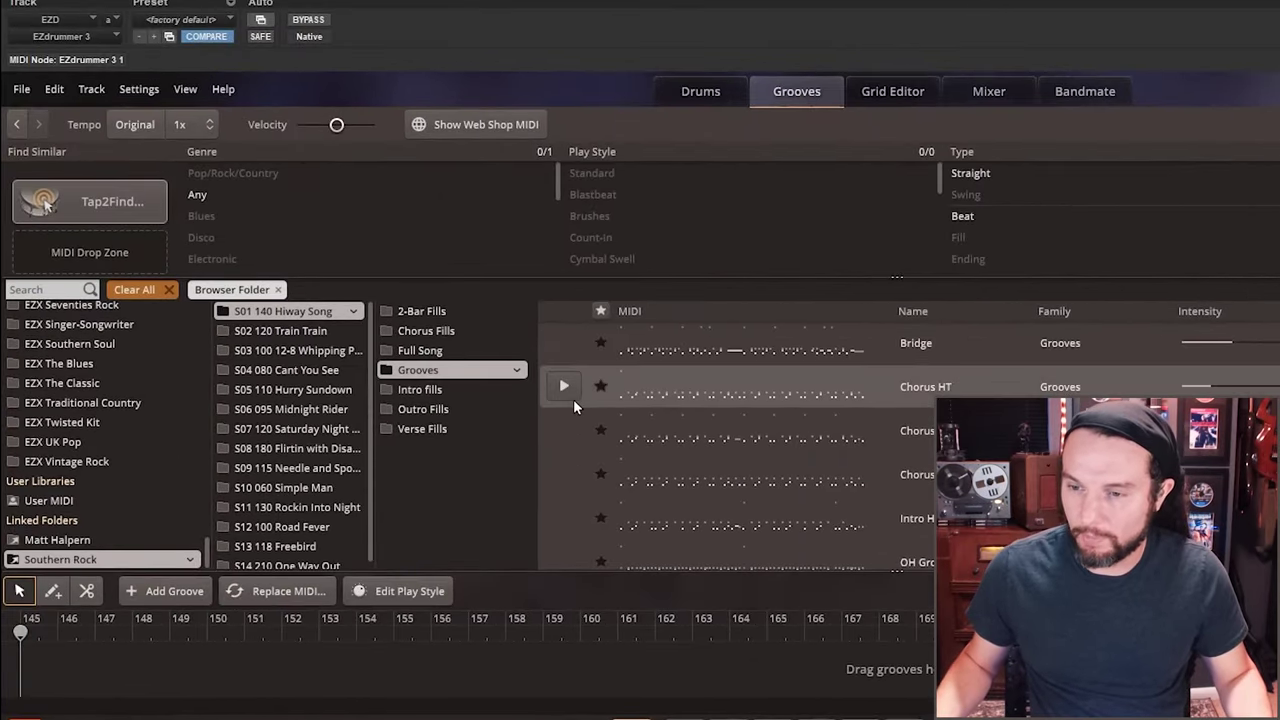
{"action": "left_click", "coordinate": [563, 387]}
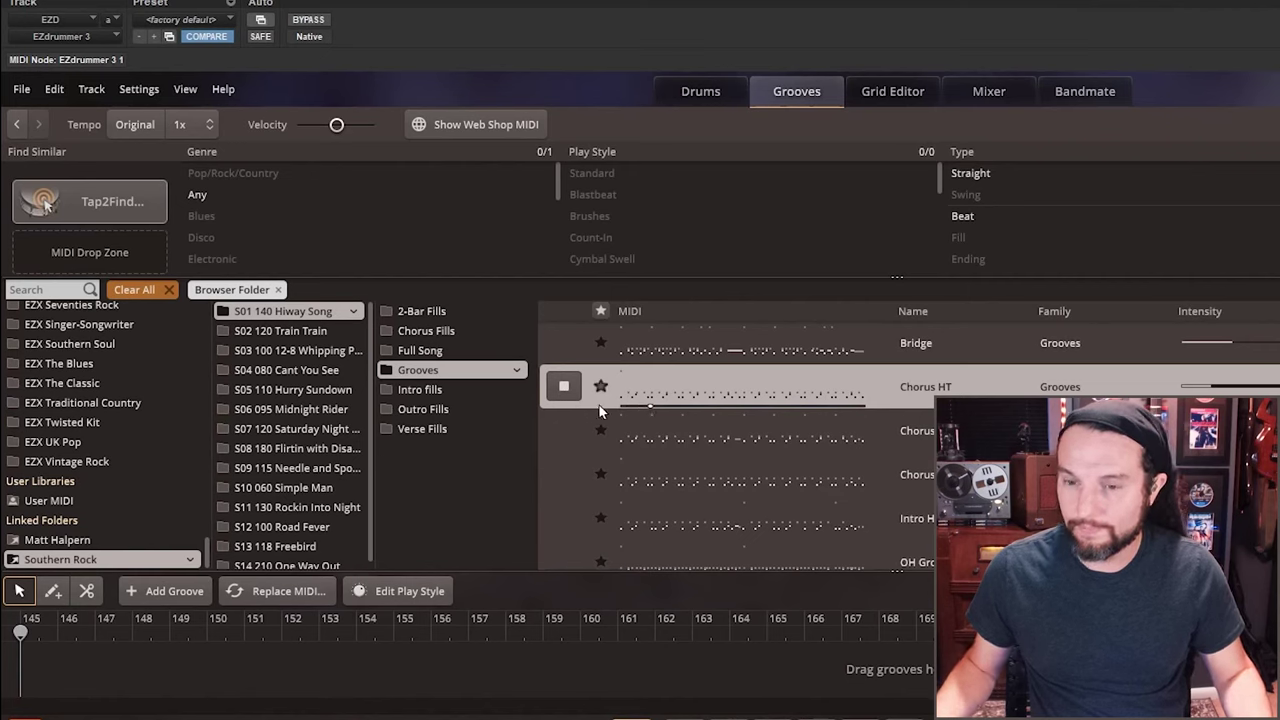
{"action": "left_click", "coordinate": [290, 468]}
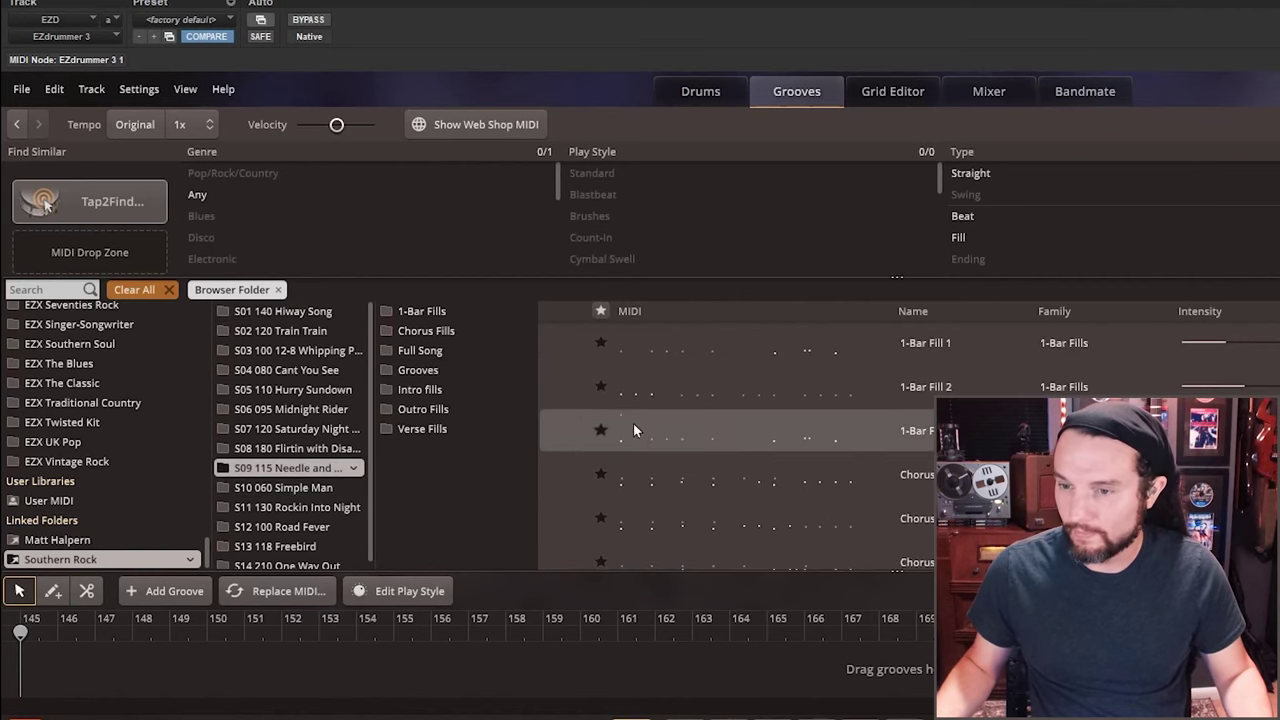
{"action": "left_click", "coordinate": [434, 370]}
{"action": "left_click", "coordinate": [563, 474]}
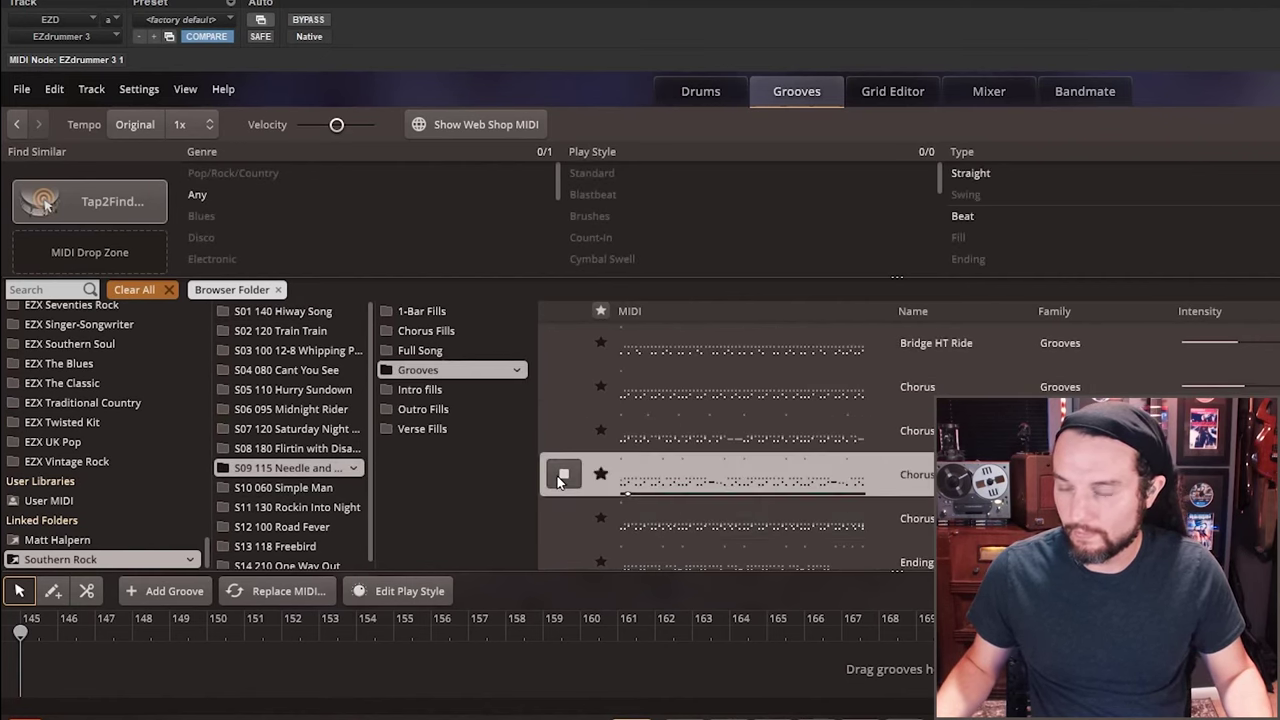
{"action": "scroll", "coordinate": [341, 545], "scroll_direction": "down", "scroll_amount": 1}
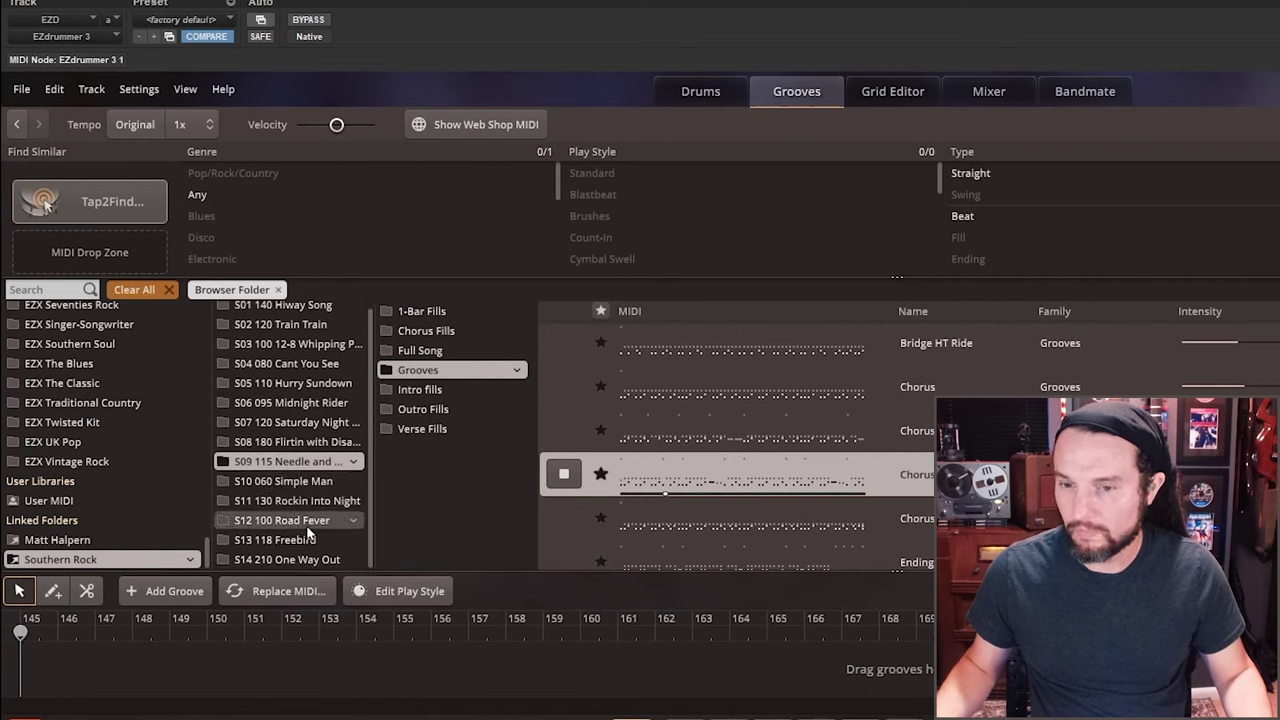
{"action": "left_click", "coordinate": [292, 540]}
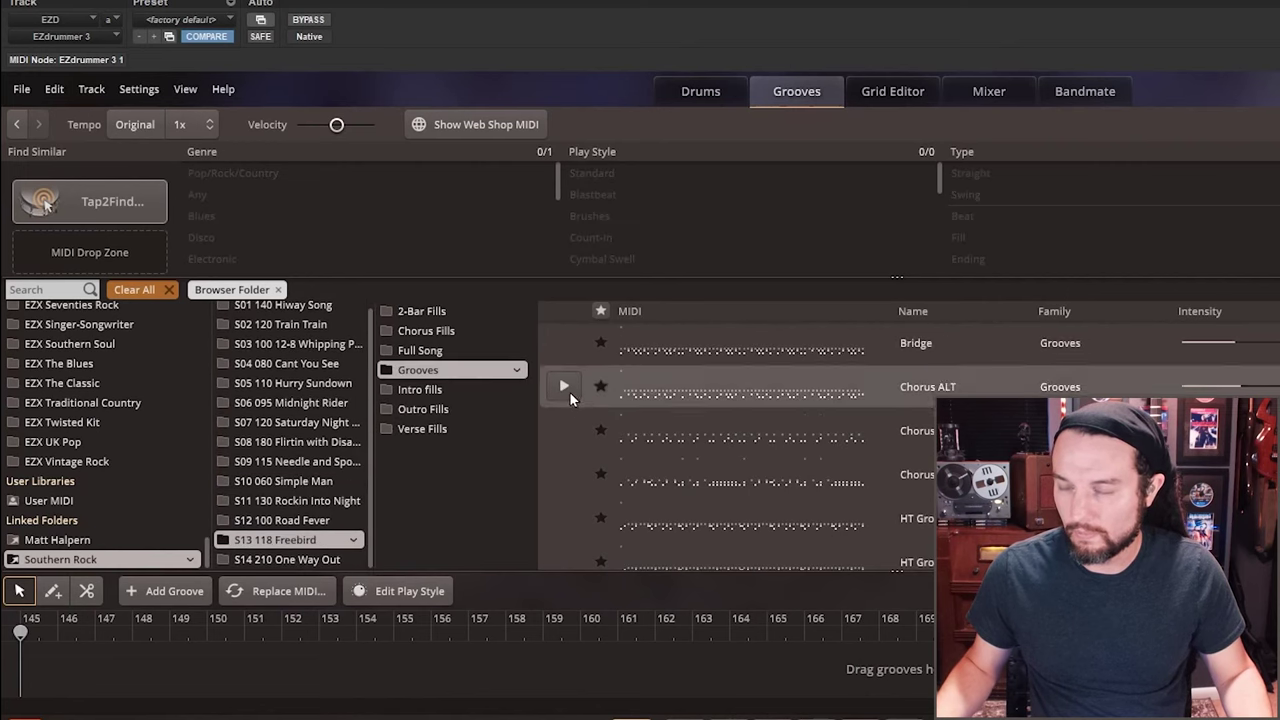
{"action": "left_click", "coordinate": [566, 390]}
{"action": "left_click", "coordinate": [565, 390]}
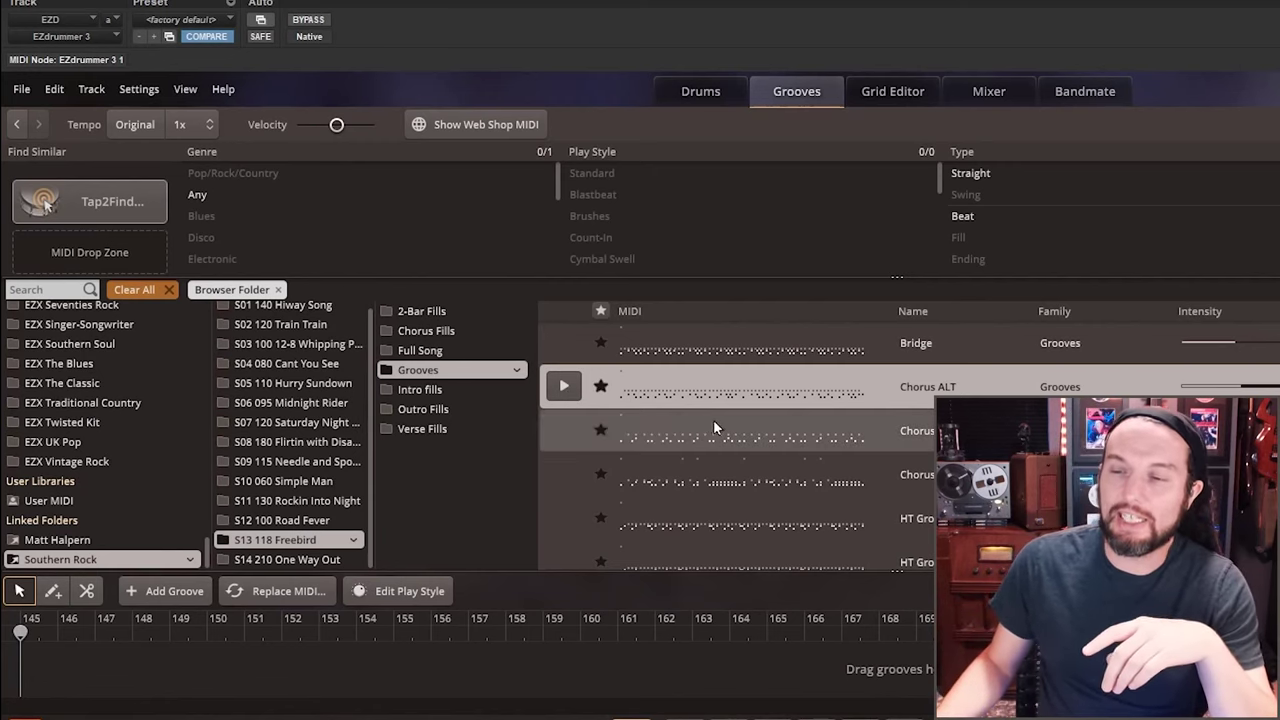
{"action": "left_click_drag", "start_coordinate": [714, 380], "coordinate": [620, 665]}
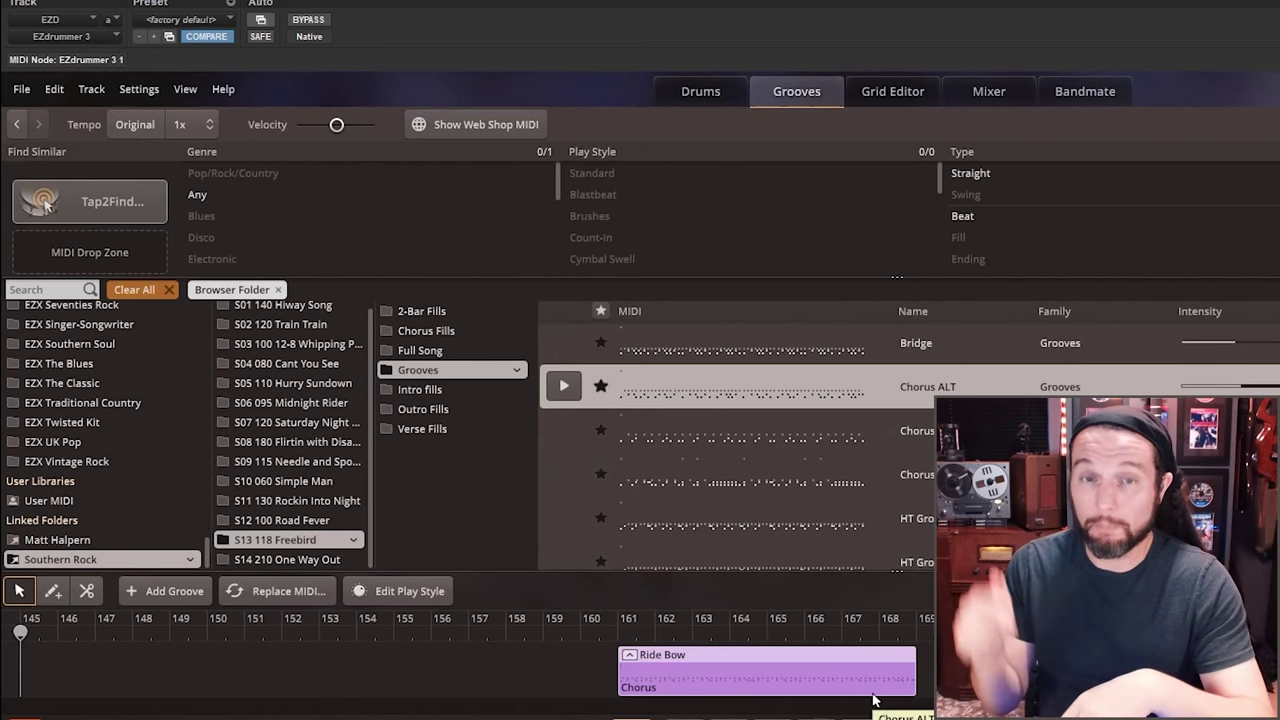
{"action": "key", "text": "Delete"}
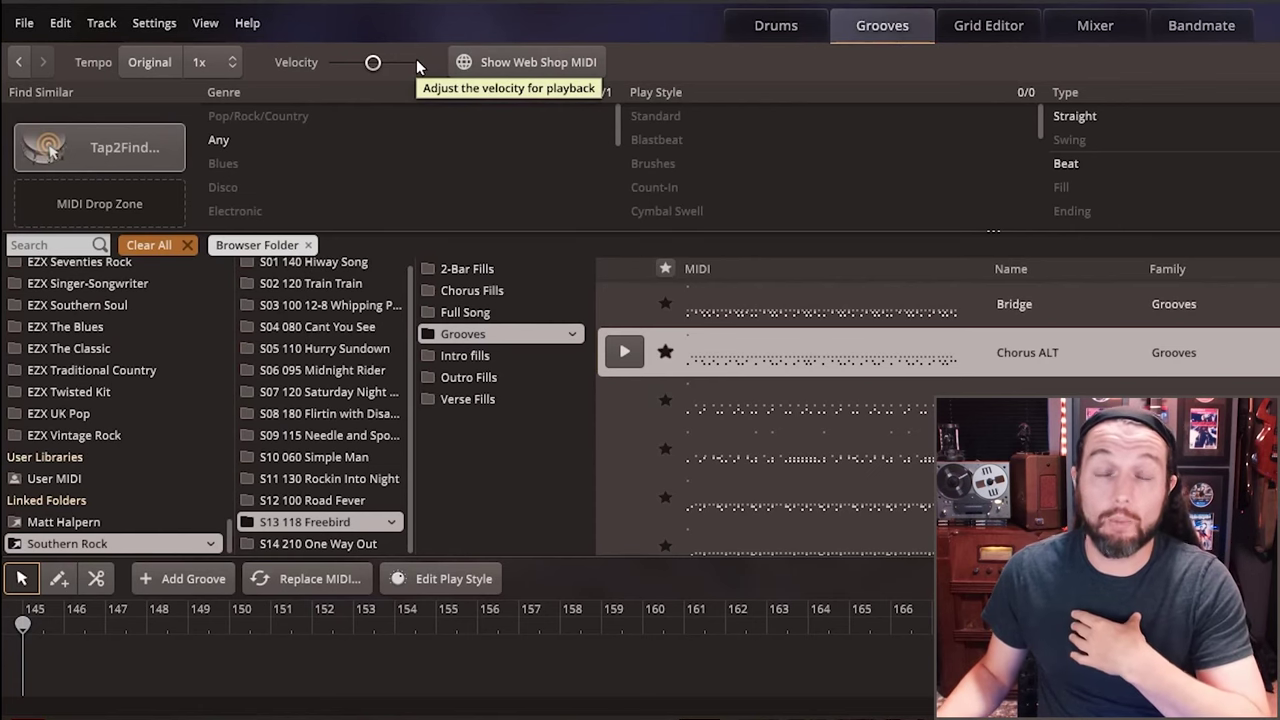
Star Freebird's Chorus ALT groove and audition it with preview velocity lowered to -28
{"action": "left_click_drag", "start_coordinate": [765, 350], "coordinate": [676, 357]}
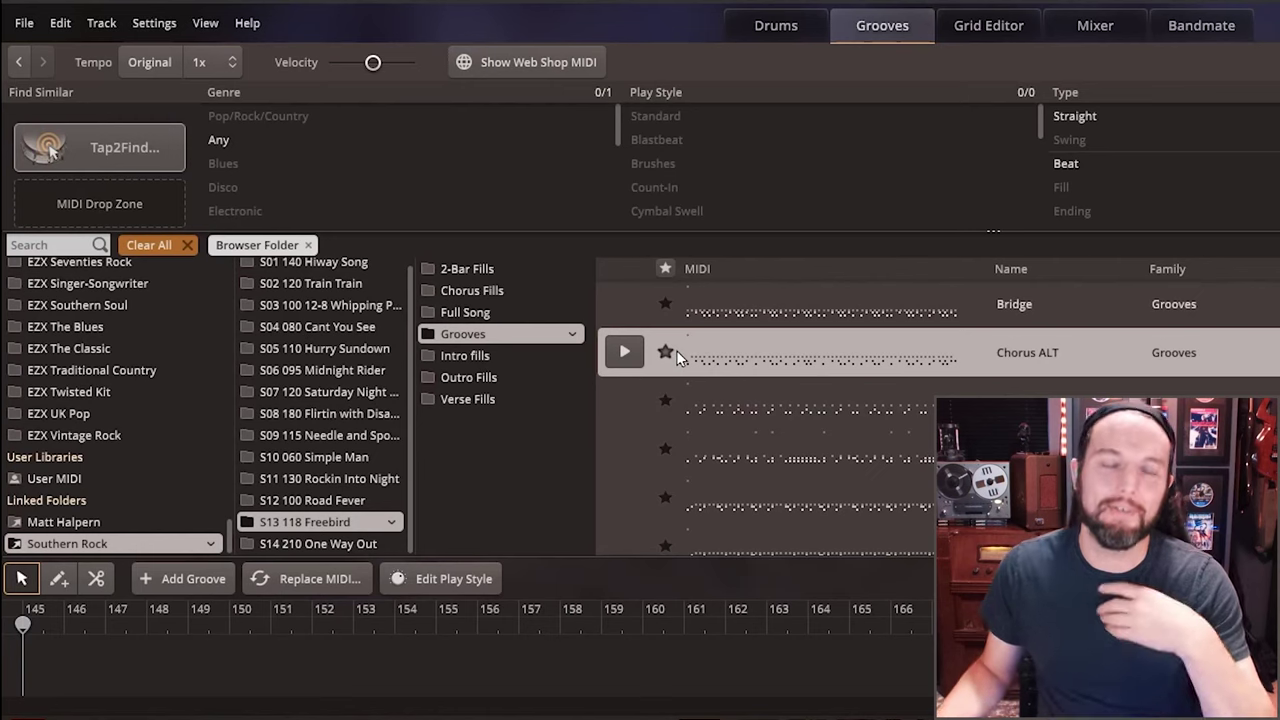
{"action": "left_click", "coordinate": [666, 351]}
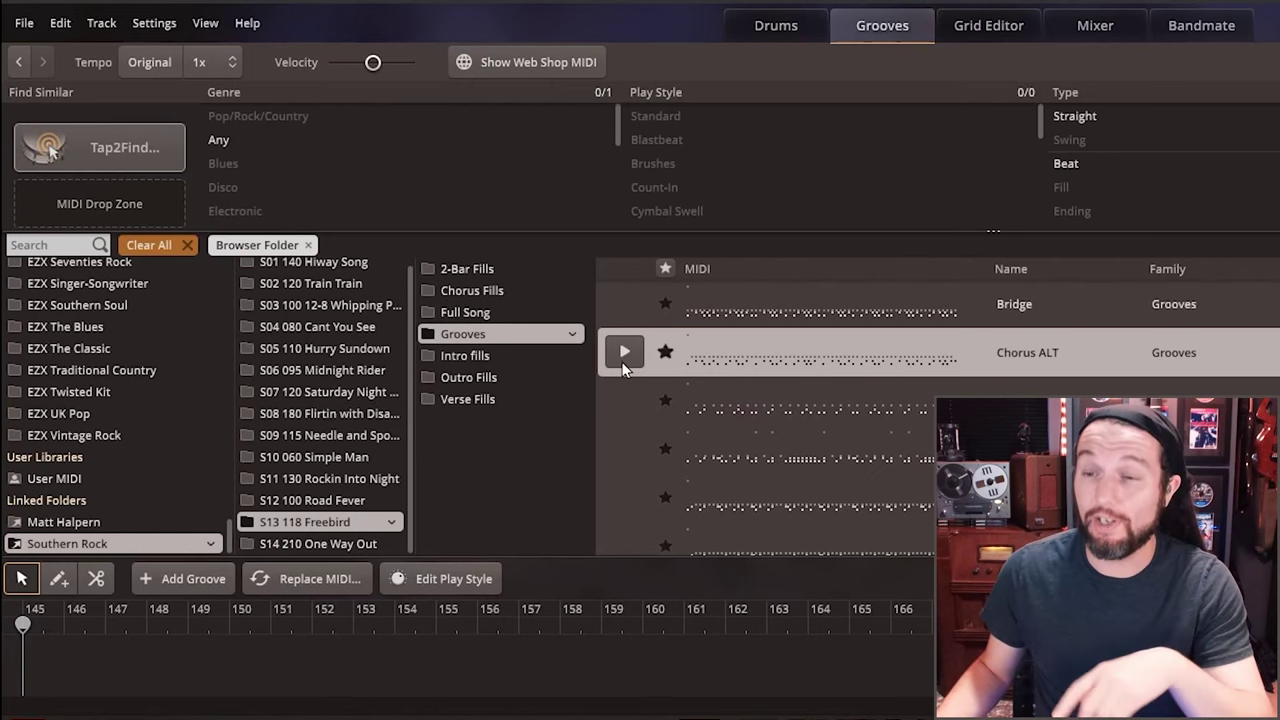
{"action": "left_click", "coordinate": [624, 351]}
{"action": "left_click_drag", "start_coordinate": [373, 68], "coordinate": [363, 123]}
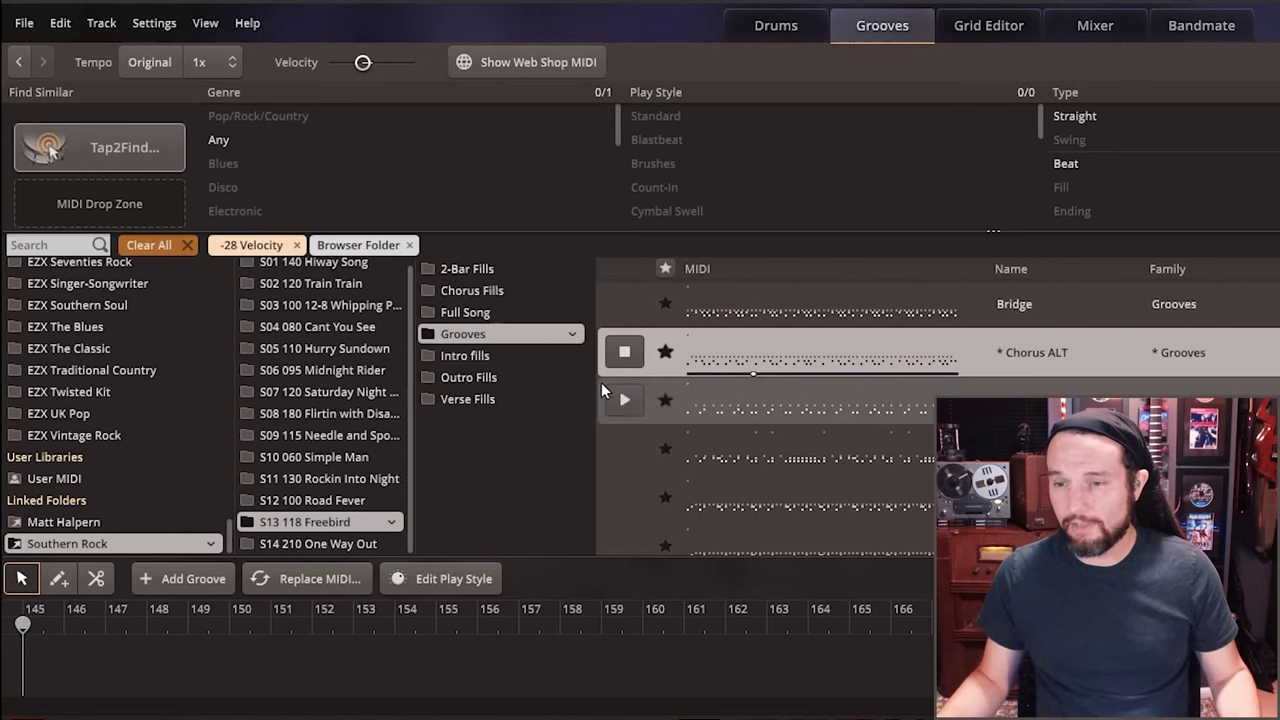
{"action": "left_click", "coordinate": [624, 351]}
Audition the Chorus HT groove from S01 140 Hiway Song
{"action": "scroll", "coordinate": [279, 385], "scroll_direction": "up", "scroll_amount": 1}
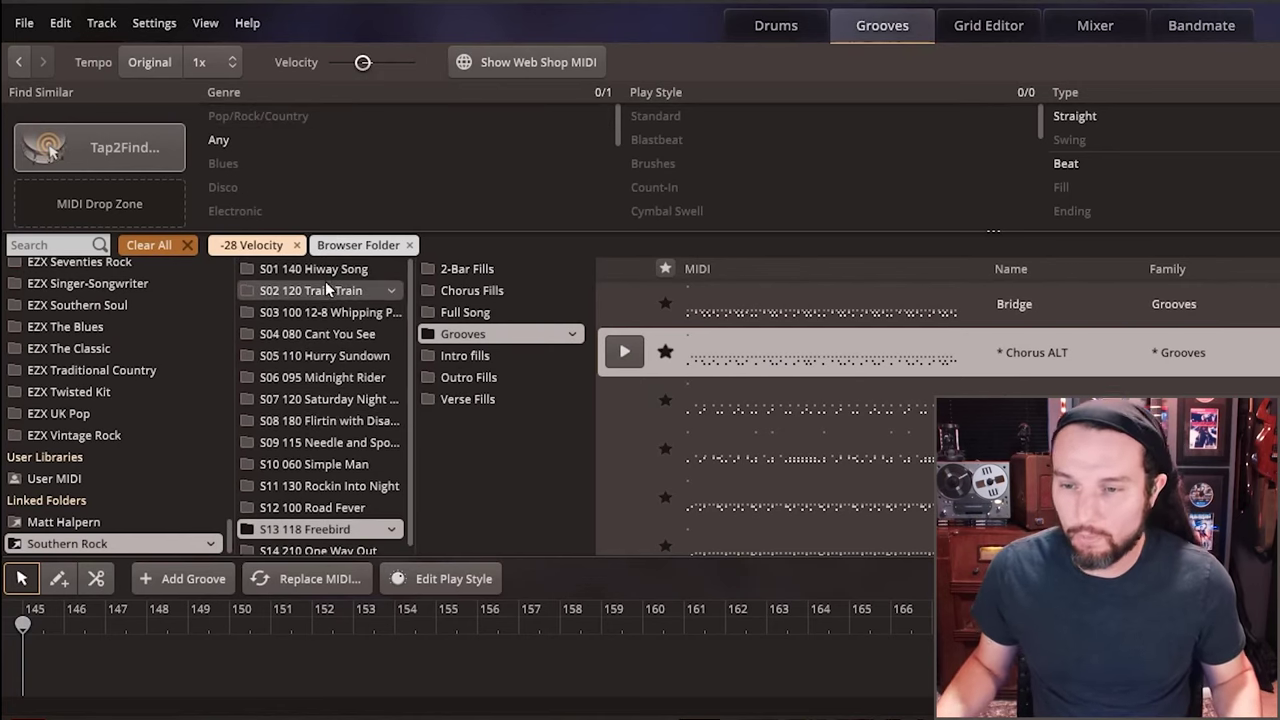
{"action": "left_click", "coordinate": [305, 269]}
{"action": "left_click", "coordinate": [625, 352]}
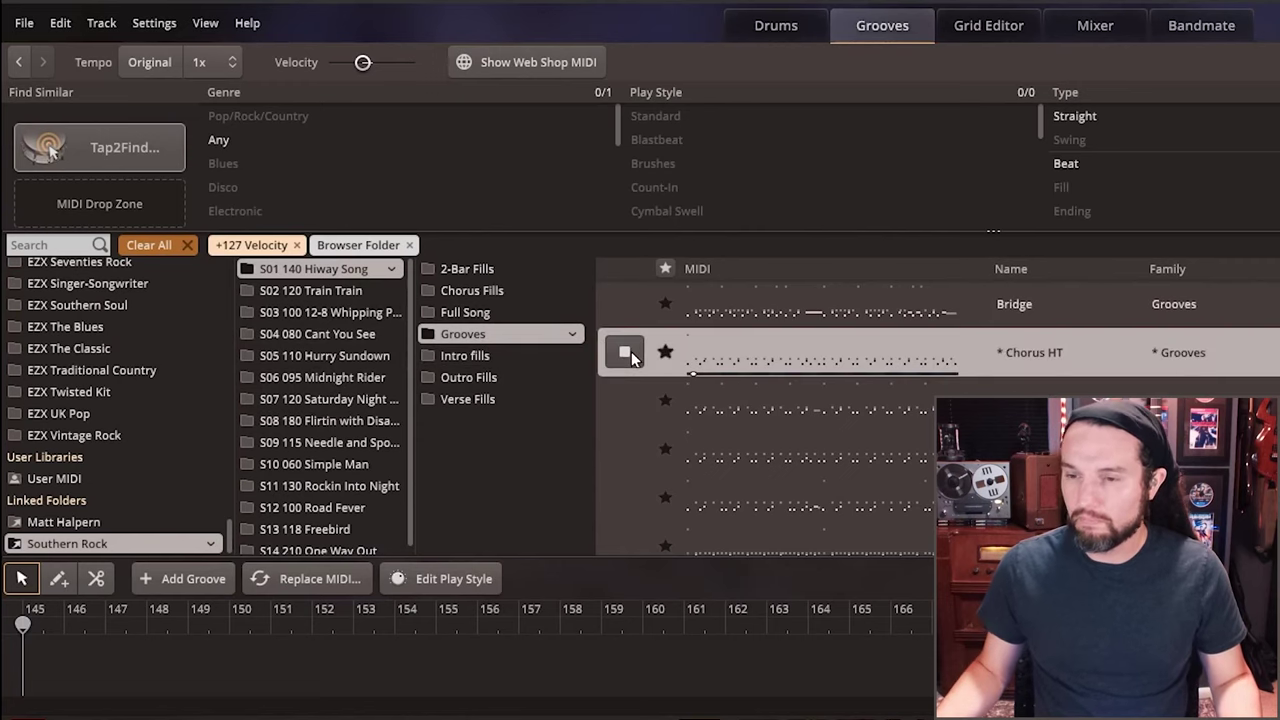
{"action": "left_click", "coordinate": [627, 353]}
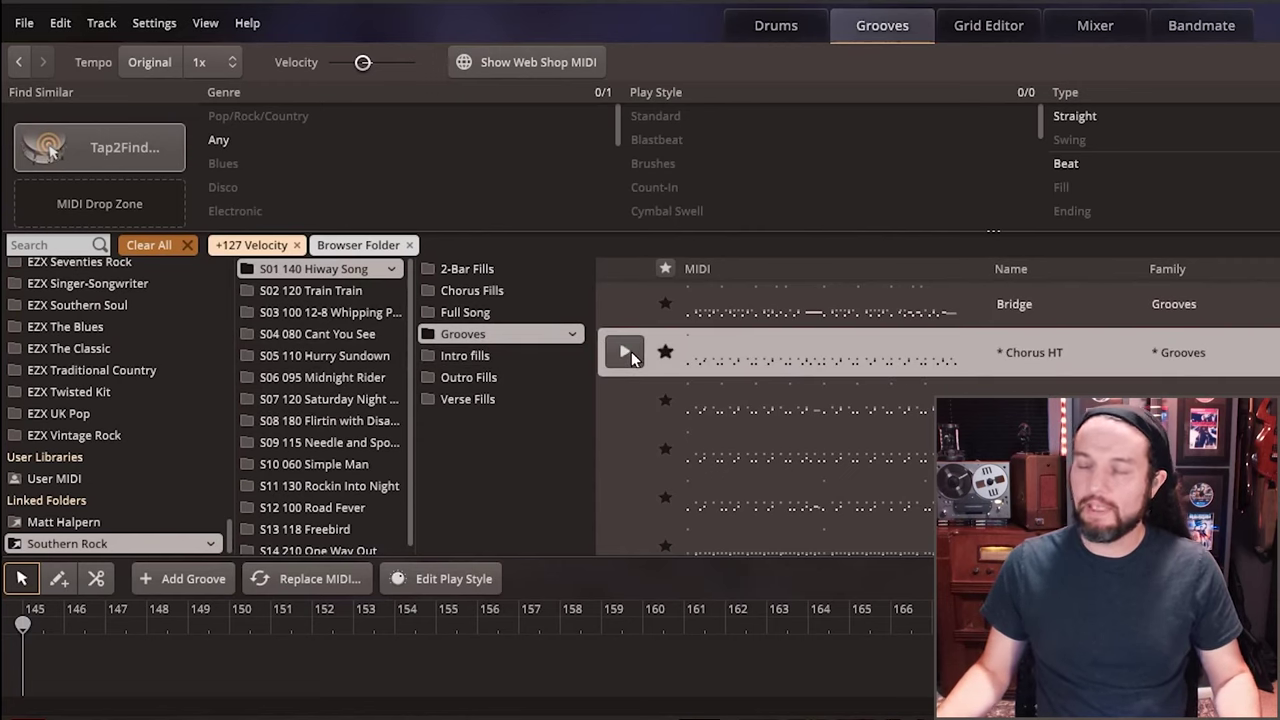
Audition Hiway Song's Chorus Fills 03–05, placing a fill at the start of the song timeline
{"action": "left_click", "coordinate": [480, 290]}
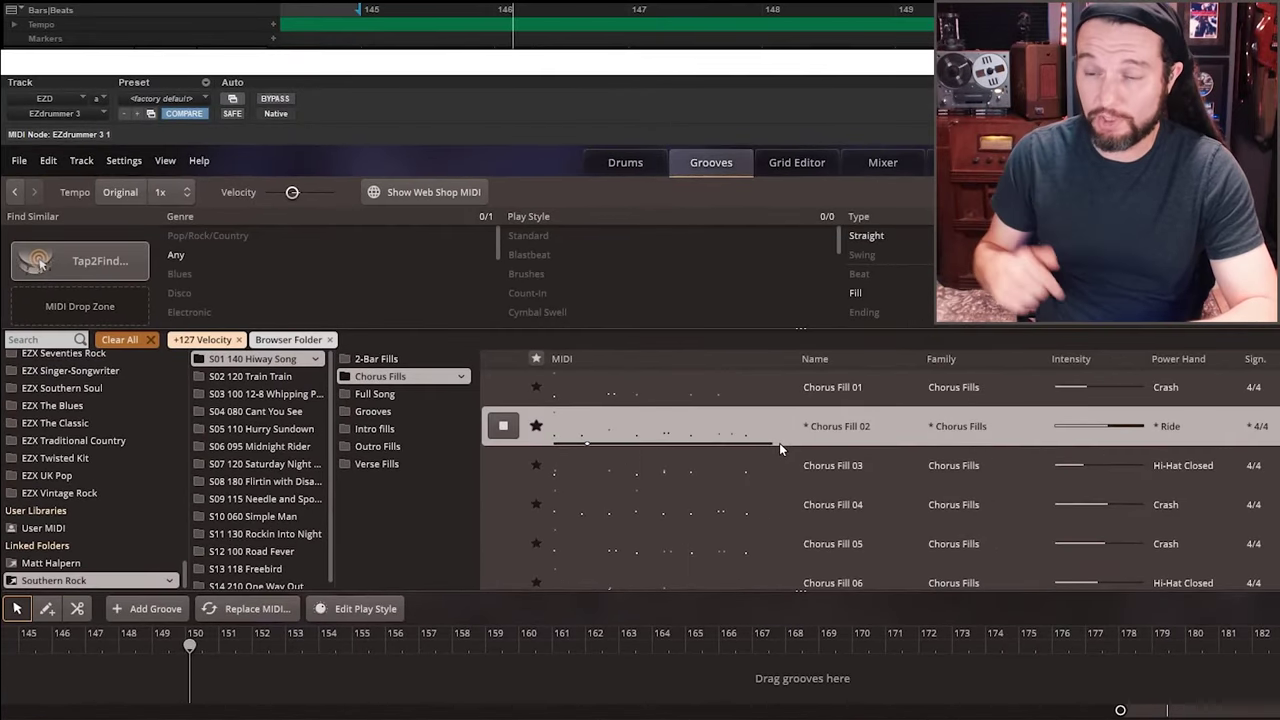
{"action": "key", "text": "Down"}
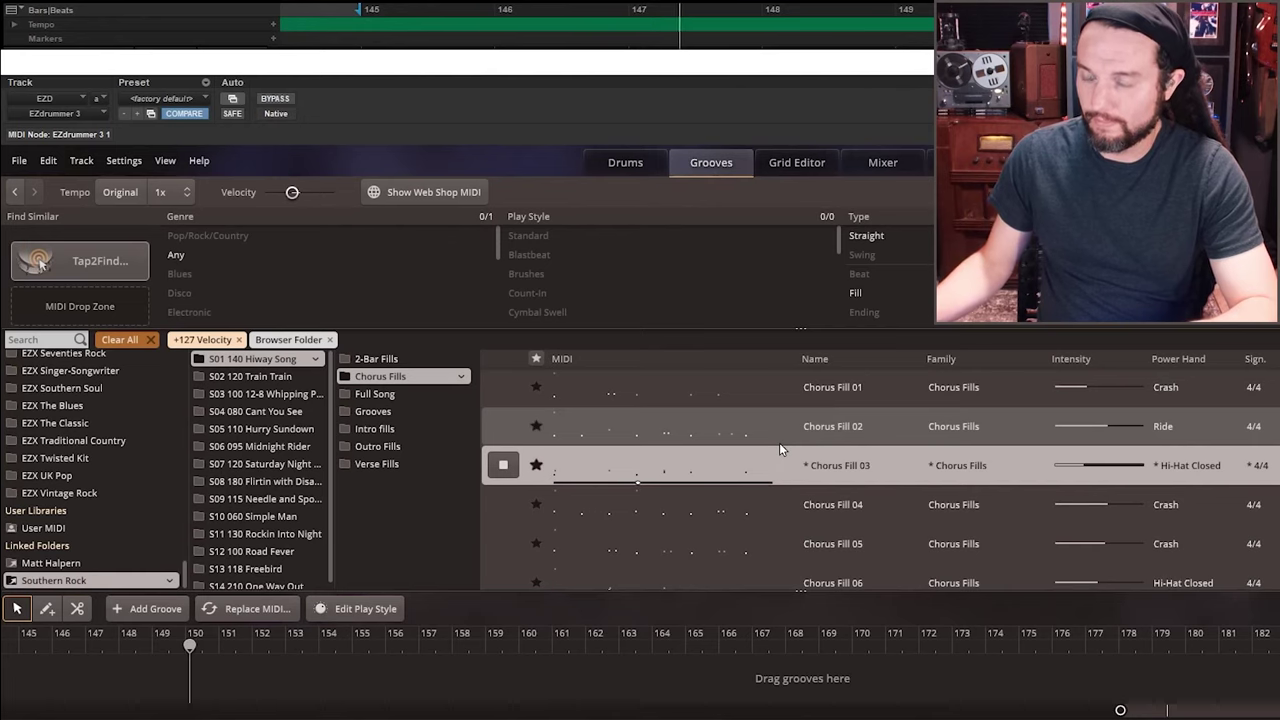
{"action": "key", "text": "Down"}
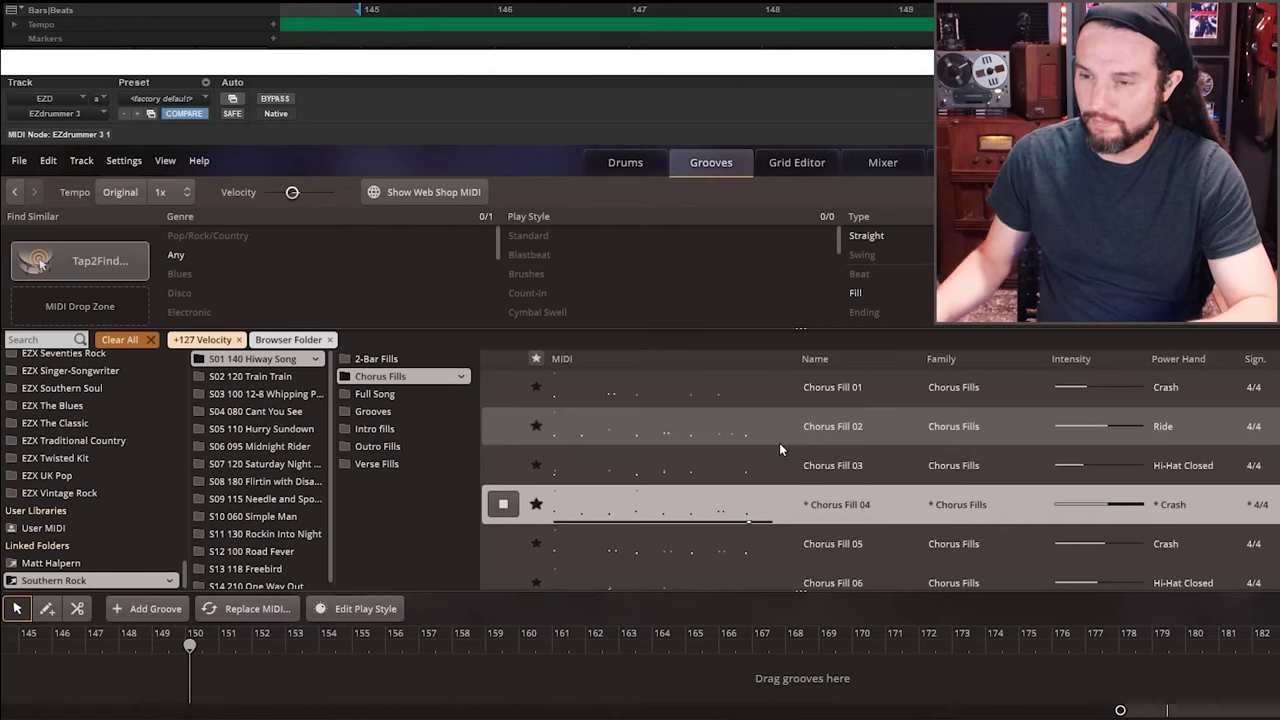
{"action": "left_click_drag", "start_coordinate": [785, 504], "coordinate": [195, 680]}
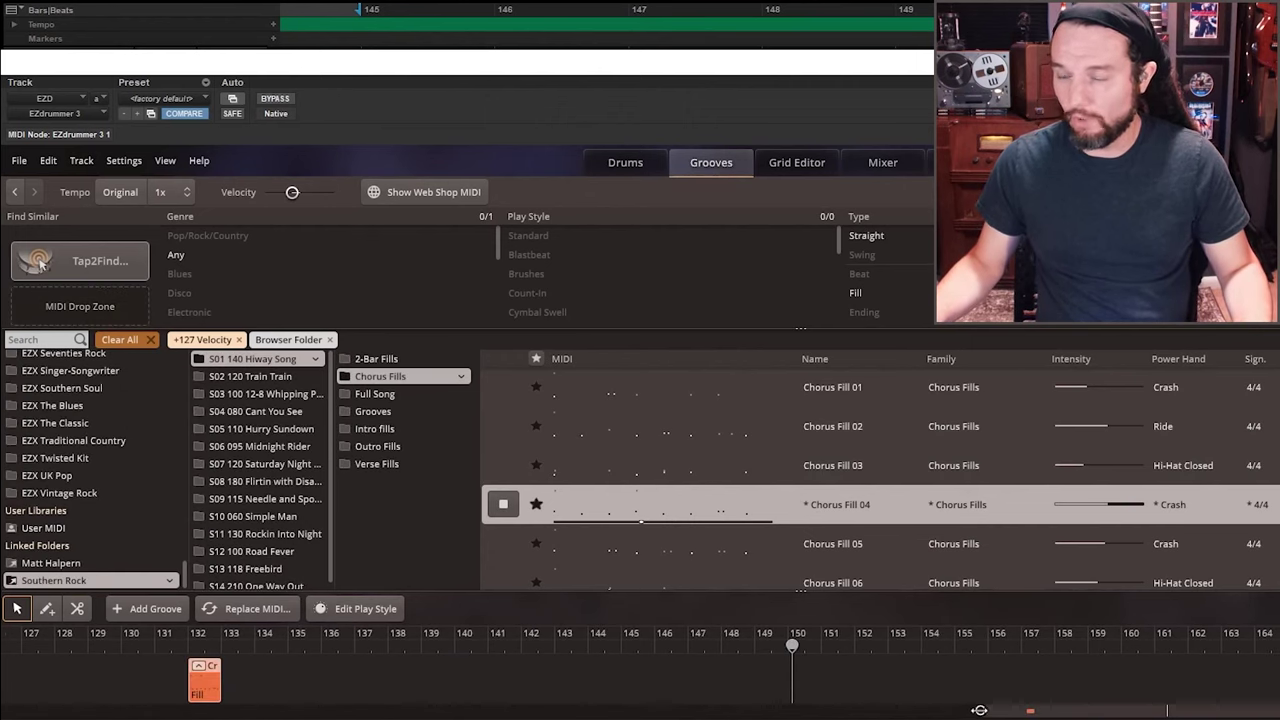
{"action": "left_click_drag", "start_coordinate": [979, 710], "coordinate": [10, 710]}
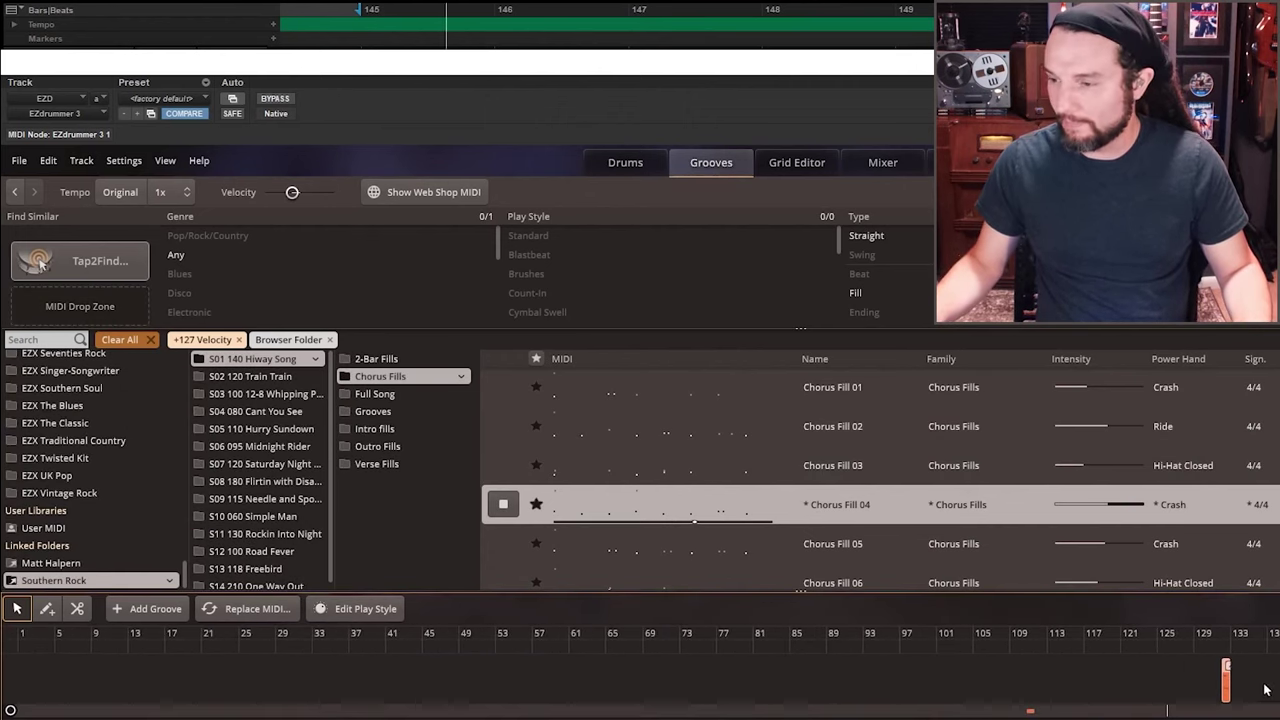
{"action": "left_click_drag", "start_coordinate": [1230, 685], "coordinate": [22, 676]}
{"action": "left_click", "coordinate": [542, 550]}
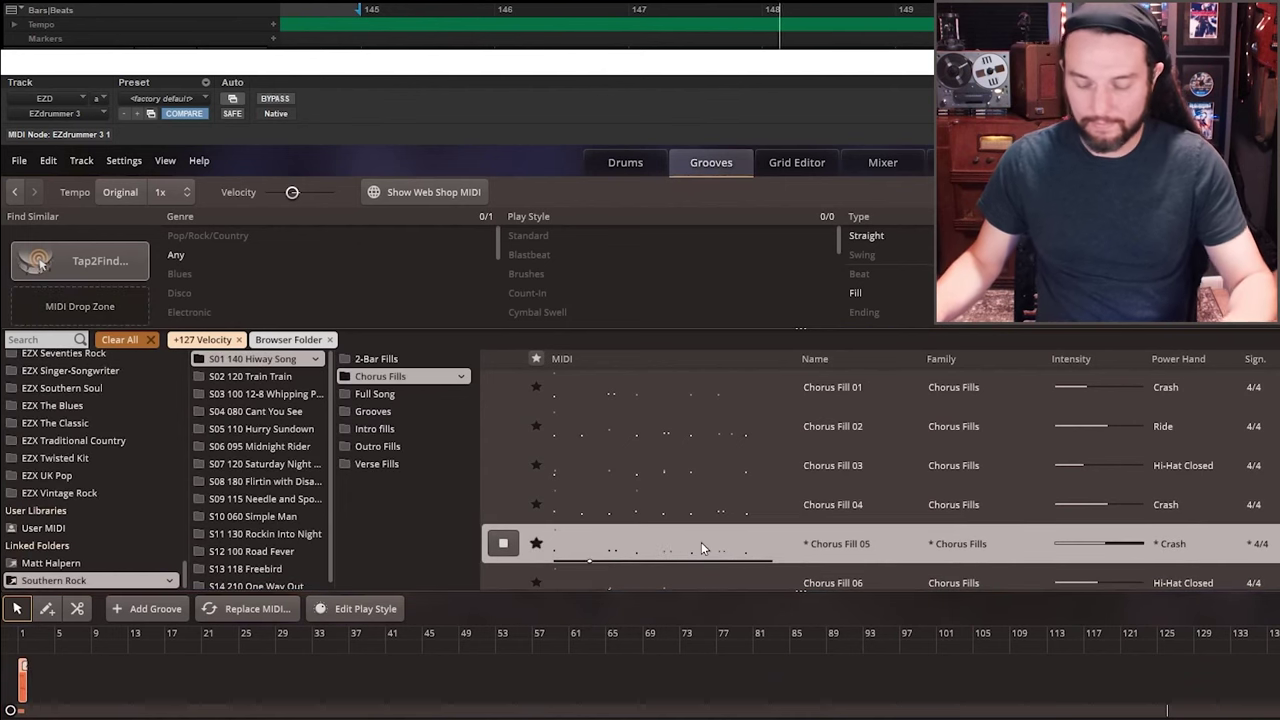
{"action": "key", "text": "Down"}
{"action": "key", "text": "Down"}
{"action": "key", "text": "Down"}
{"action": "key", "text": "Down"}
{"action": "key", "text": "Down"}
{"action": "key", "text": "Down"}
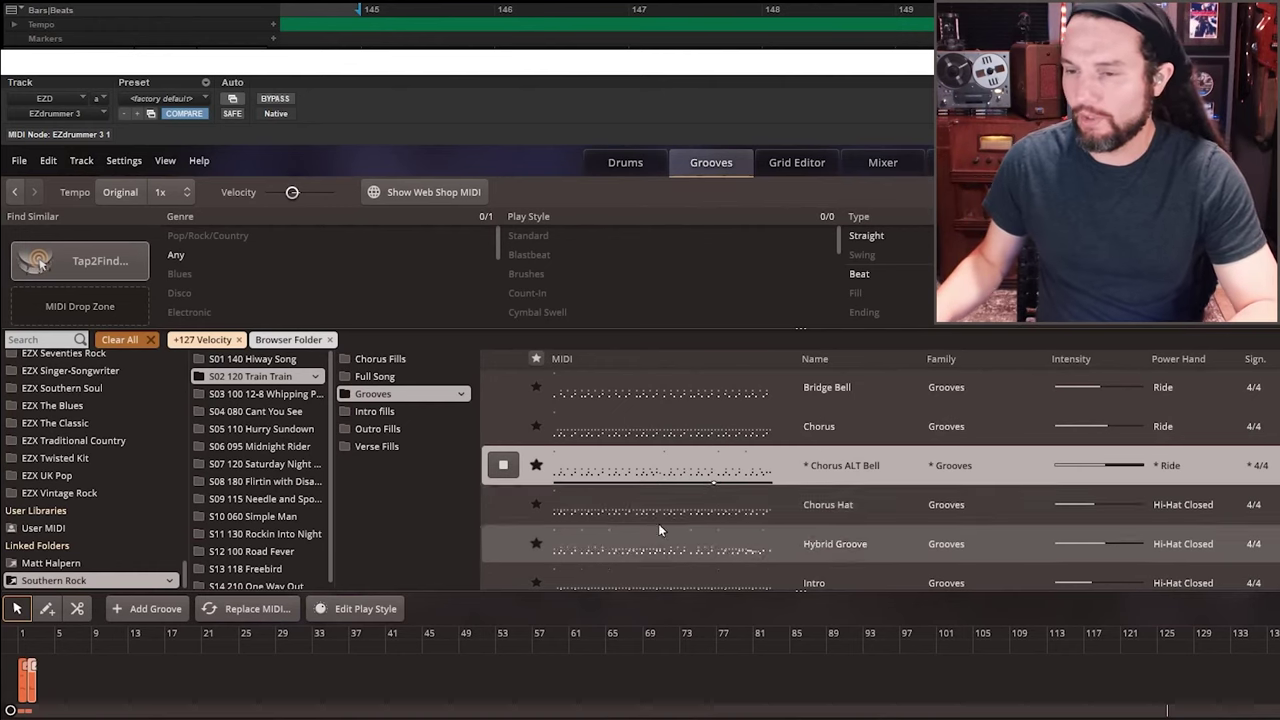
Place the Chorus ALT Bell groove at bar 89 on the song track and tag it as Solo
{"action": "left_click", "coordinate": [503, 470]}
{"action": "left_click_drag", "start_coordinate": [503, 470], "coordinate": [845, 680]}
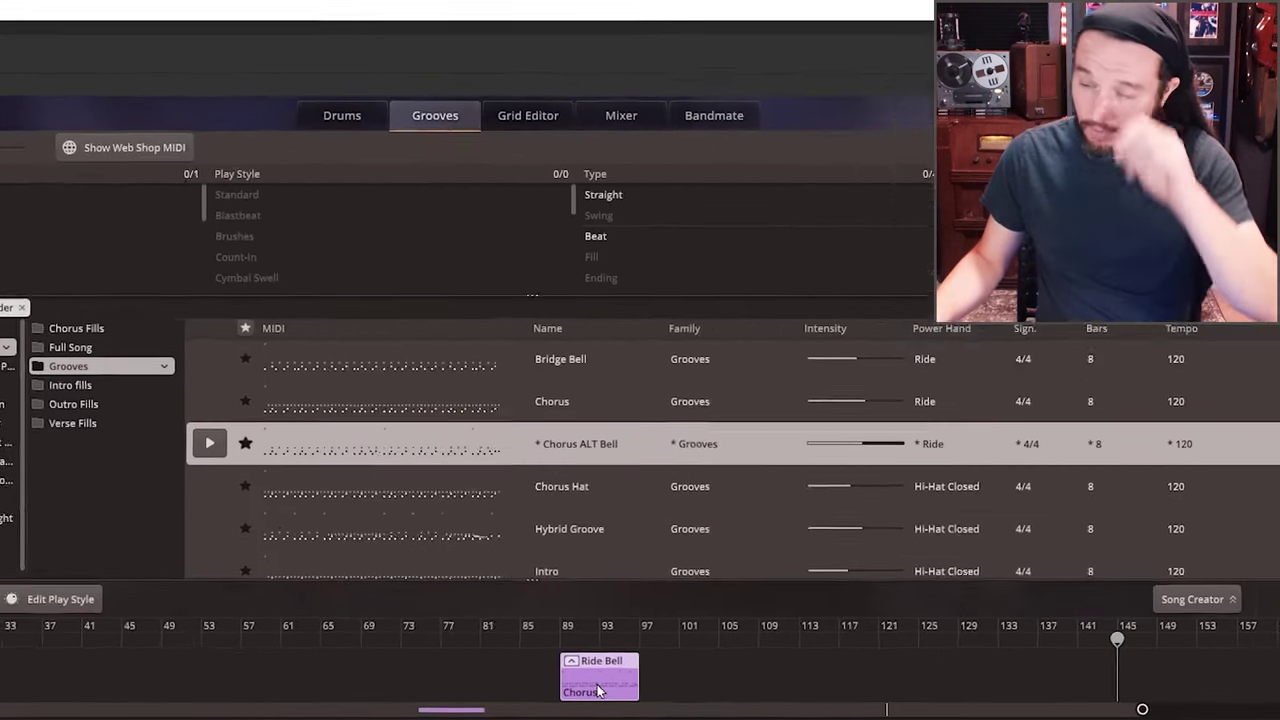
{"action": "right_click", "coordinate": [864, 694]}
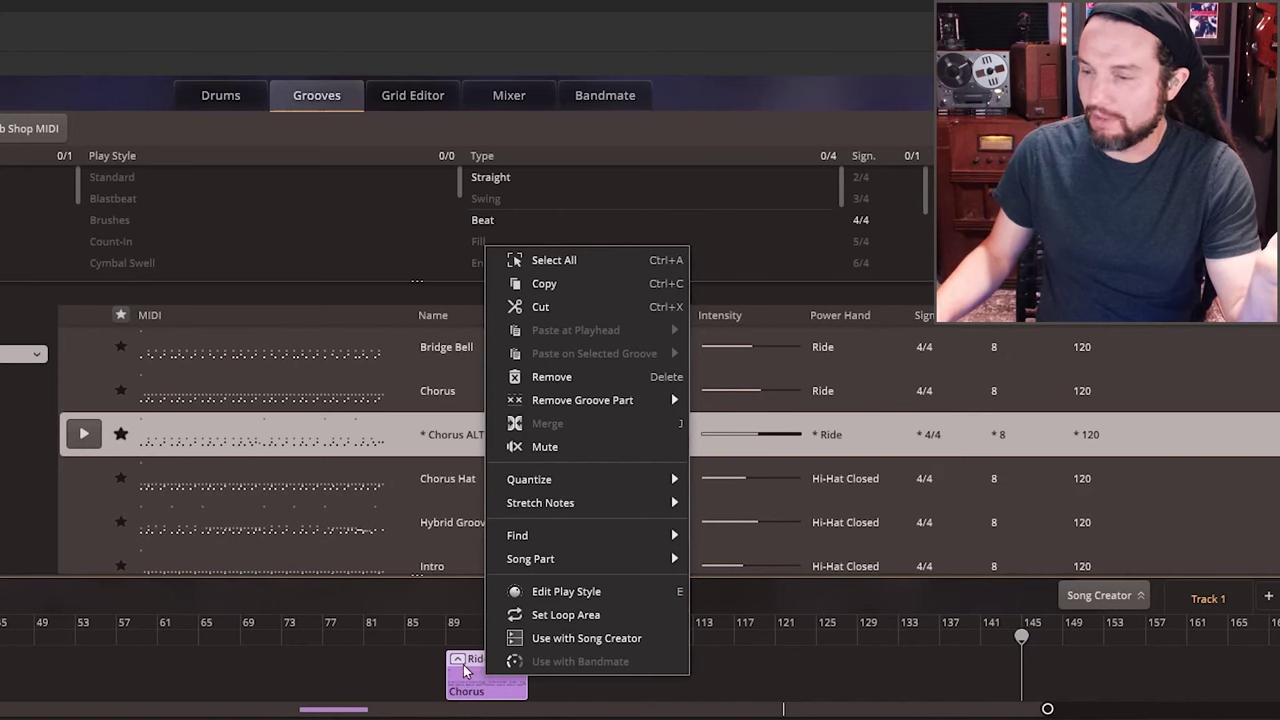
{"action": "mouse_move", "coordinate": [617, 570]}
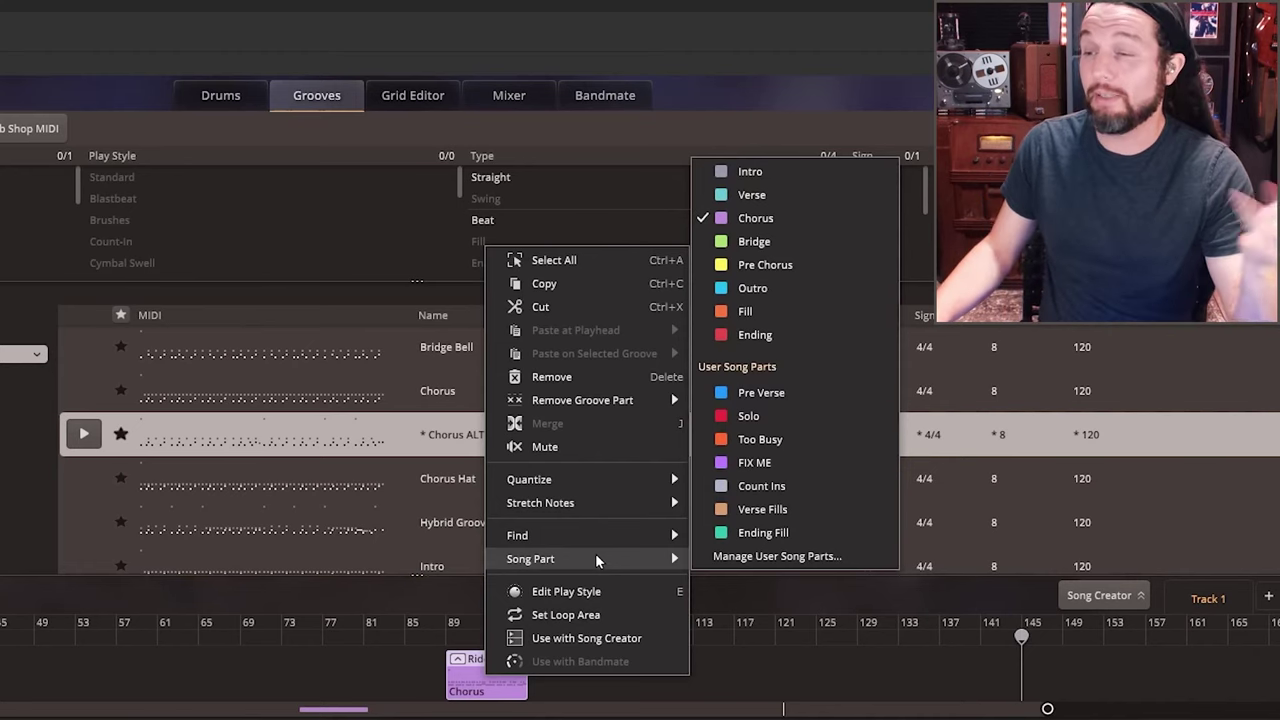
{"action": "left_click", "coordinate": [750, 416]}
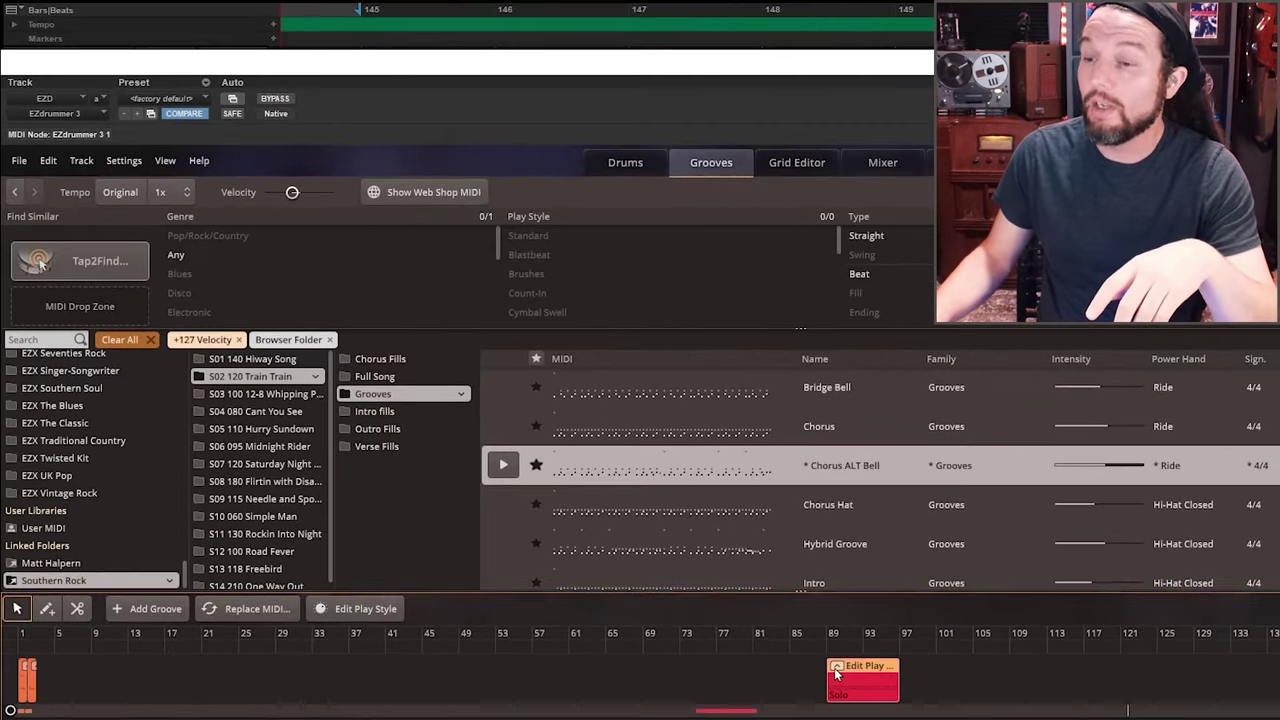
Audition verse fills and add the Breakdown 2 groove at bar 57
{"action": "key", "text": "Down"}
{"action": "key", "text": "Down"}
{"action": "key", "text": "Down"}
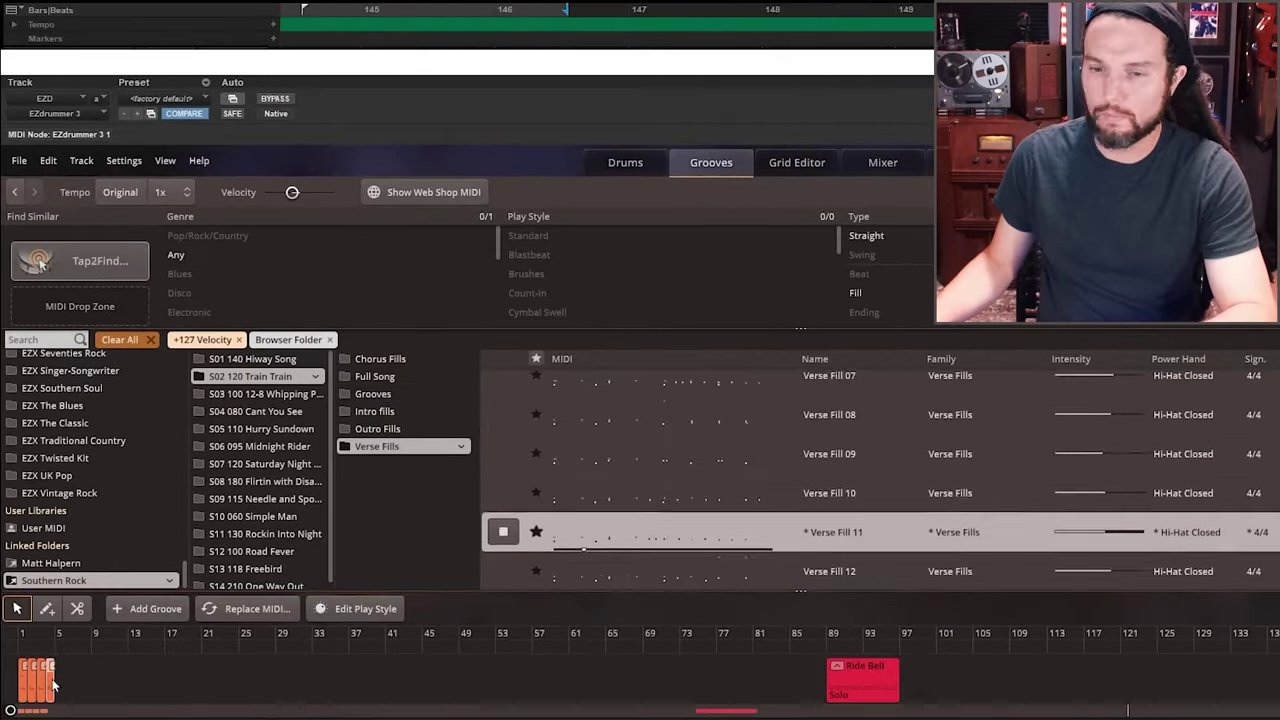
{"action": "left_click", "coordinate": [503, 426]}
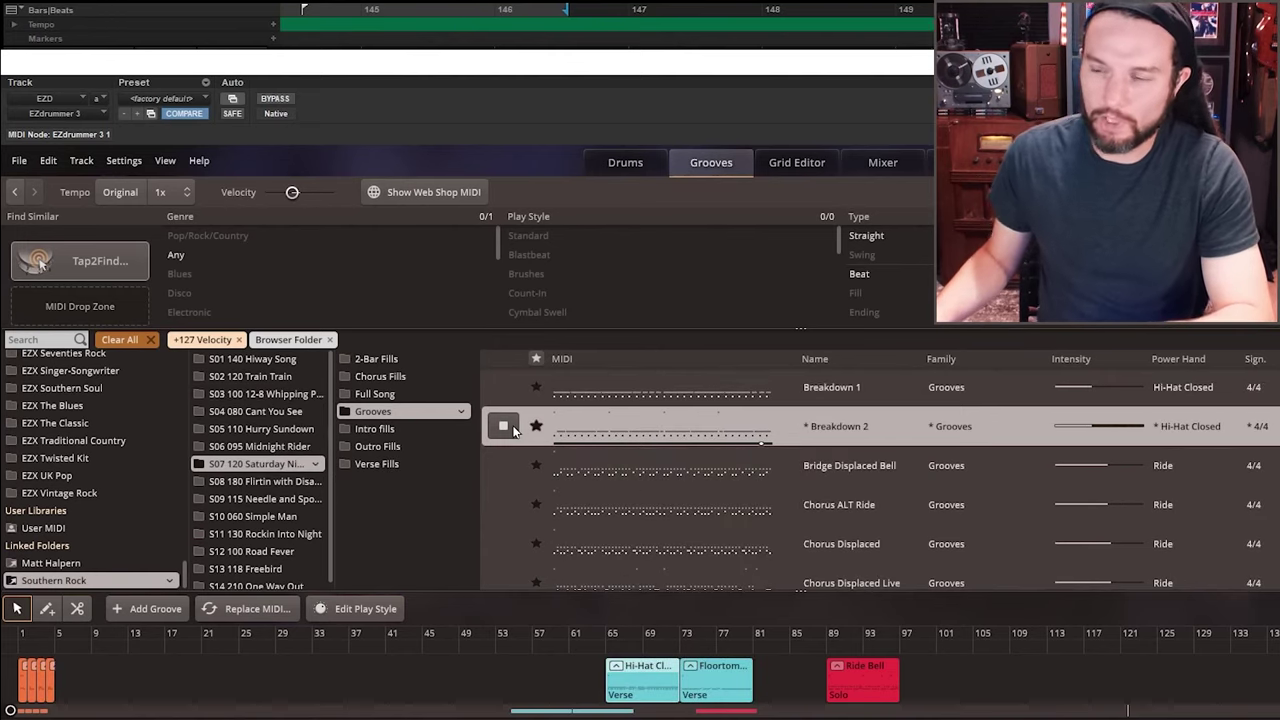
{"action": "left_click_drag", "start_coordinate": [533, 445], "coordinate": [537, 678]}
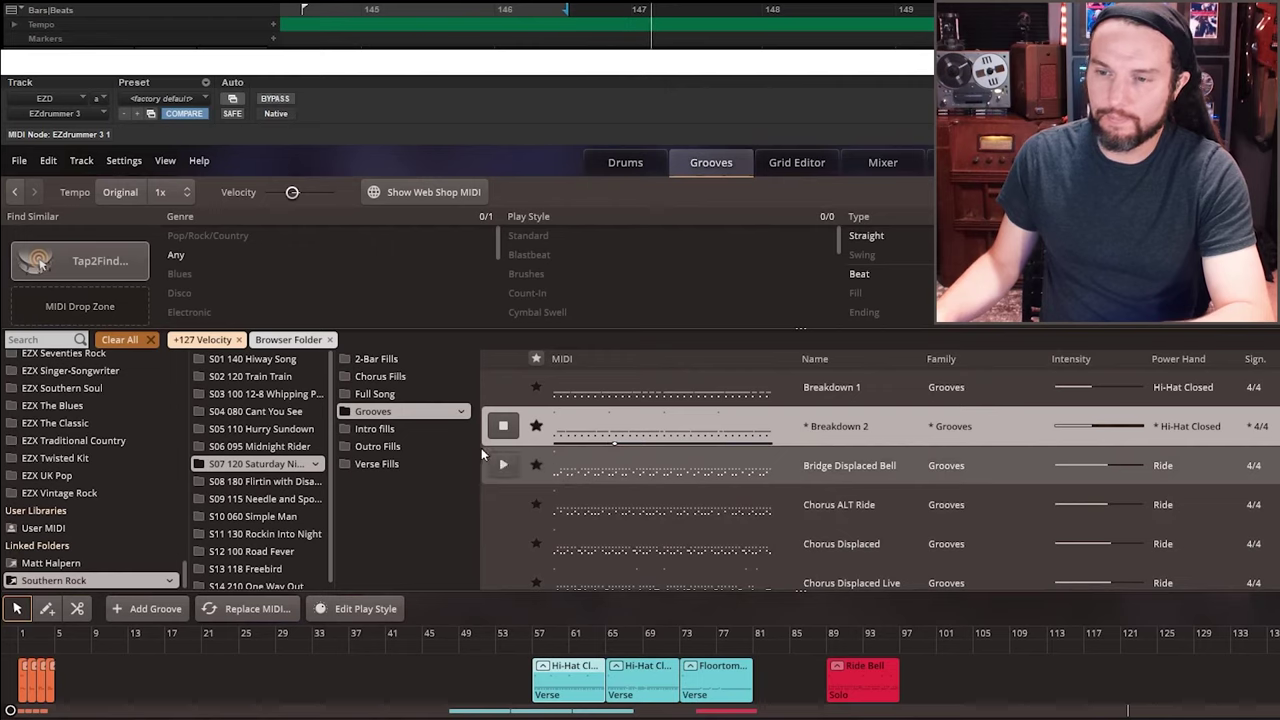
Add Chorus ALT Ride after bar 97, shift the solo and chorus clips about 24 bars later, and insert Verse Ghosts before the solo
{"action": "left_click", "coordinate": [540, 504]}
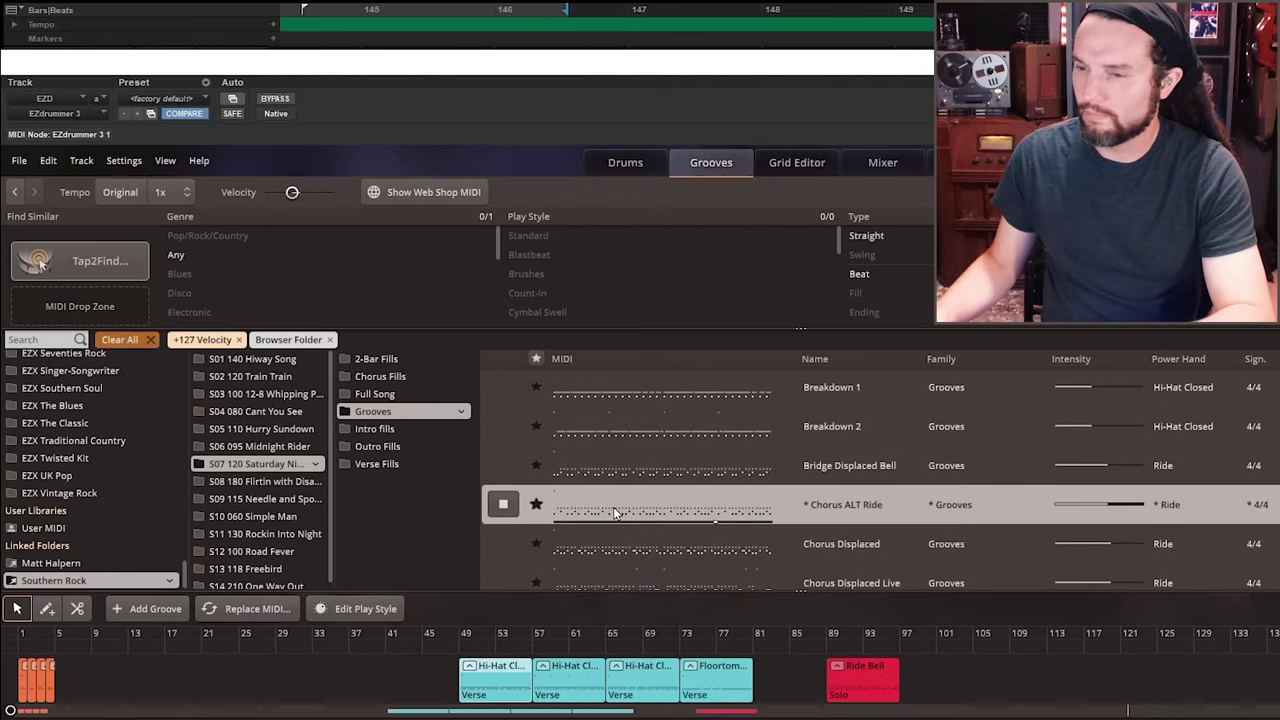
{"action": "left_click_drag", "start_coordinate": [615, 512], "coordinate": [924, 666]}
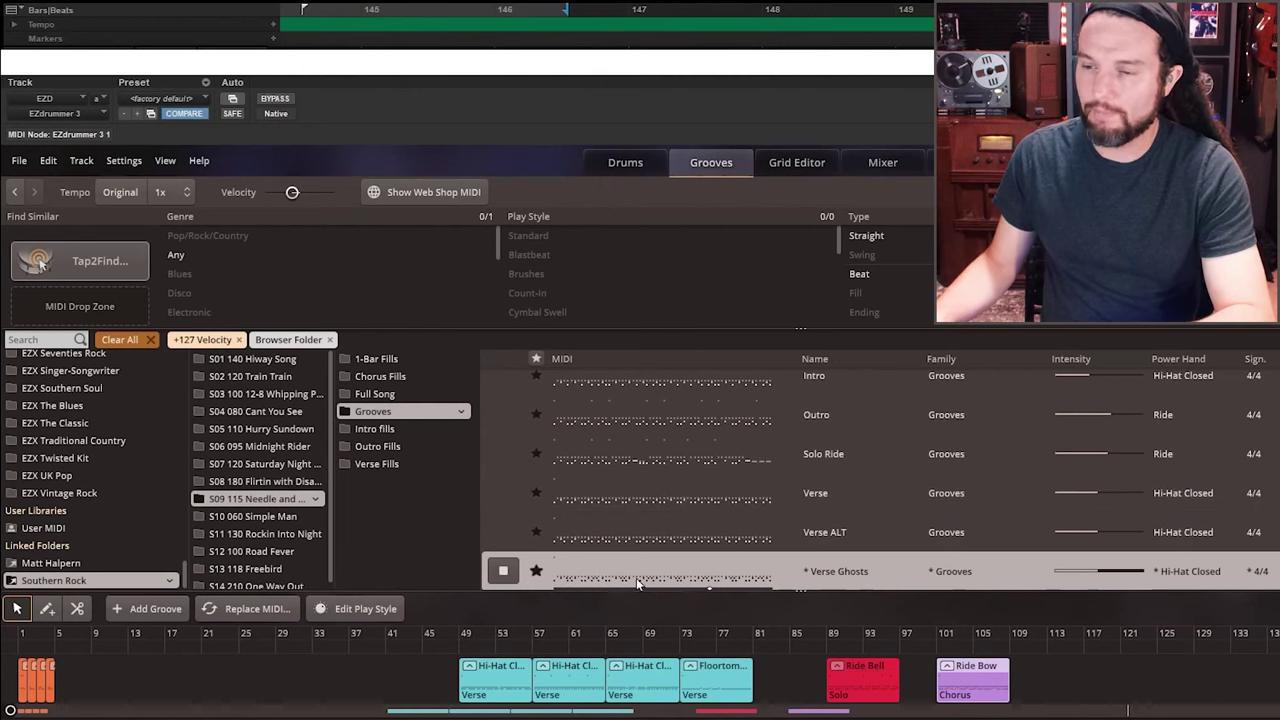
{"action": "left_click_drag", "start_coordinate": [1047, 688], "coordinate": [1087, 680]}
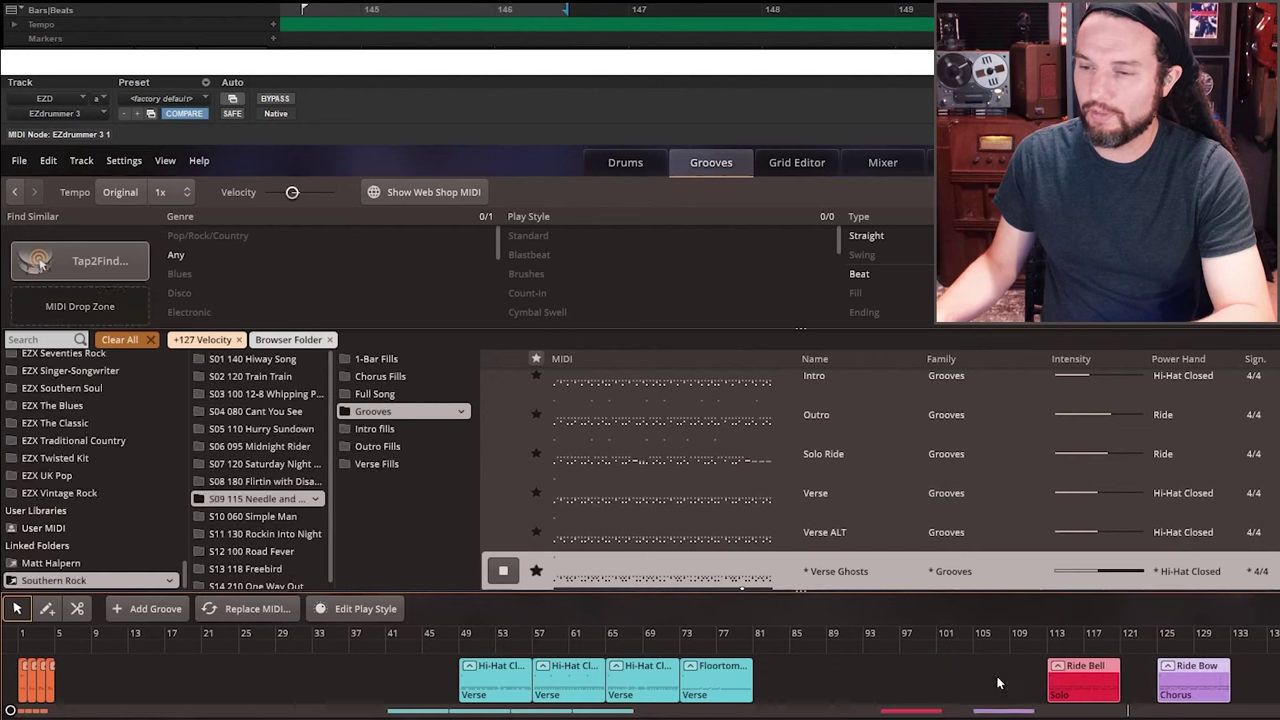
{"action": "left_click_drag", "start_coordinate": [631, 581], "coordinate": [1012, 682]}
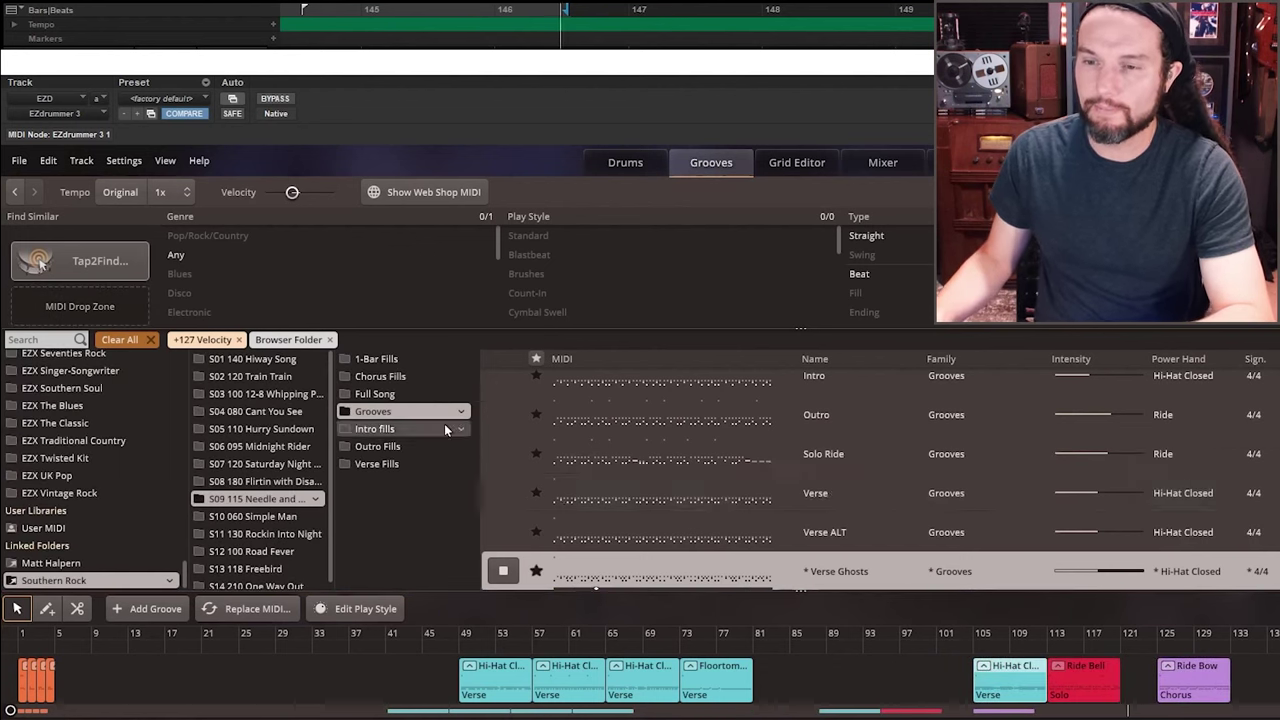
Audition verse fills from other song folders and browse the S05 110 Hurry Sundown grooves
{"action": "left_click", "coordinate": [400, 463]}
{"action": "left_click", "coordinate": [726, 498]}
{"action": "scroll", "coordinate": [704, 490], "scroll_direction": "down", "scroll_amount": 2}
{"action": "scroll", "coordinate": [704, 490], "scroll_direction": "up", "scroll_amount": 3}
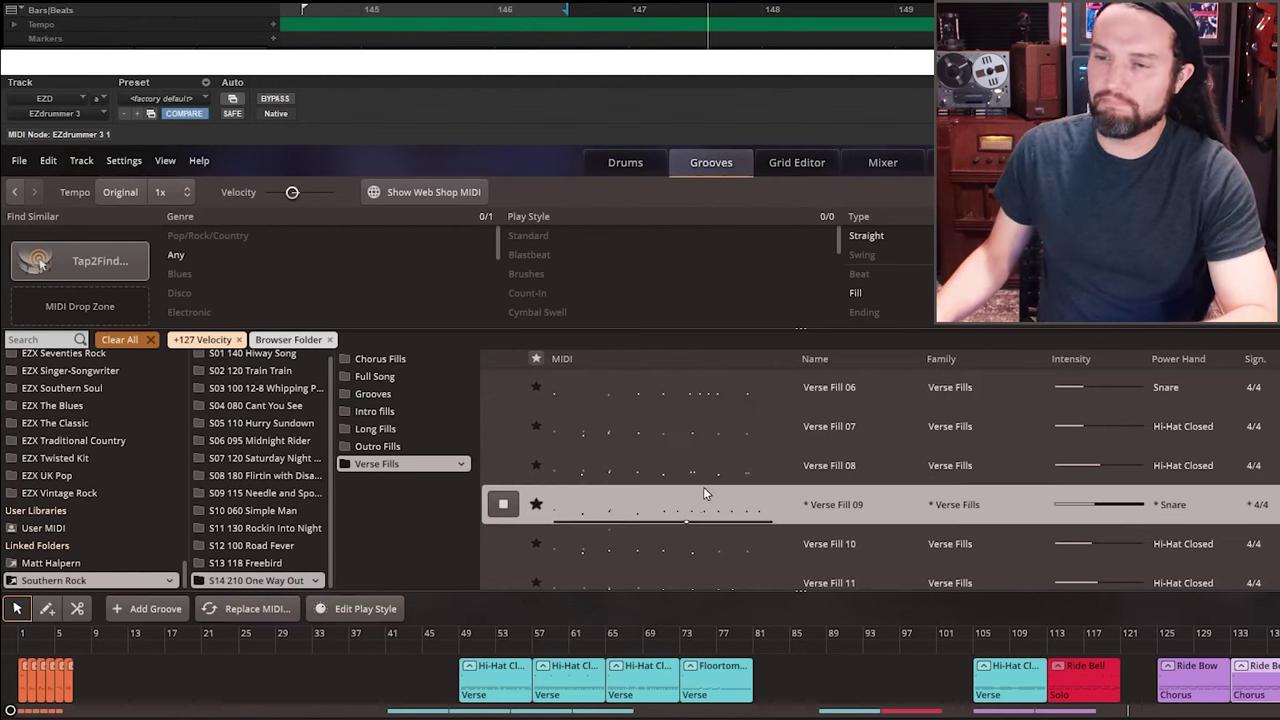
{"action": "key", "text": "Down"}
{"action": "key", "text": "Down"}
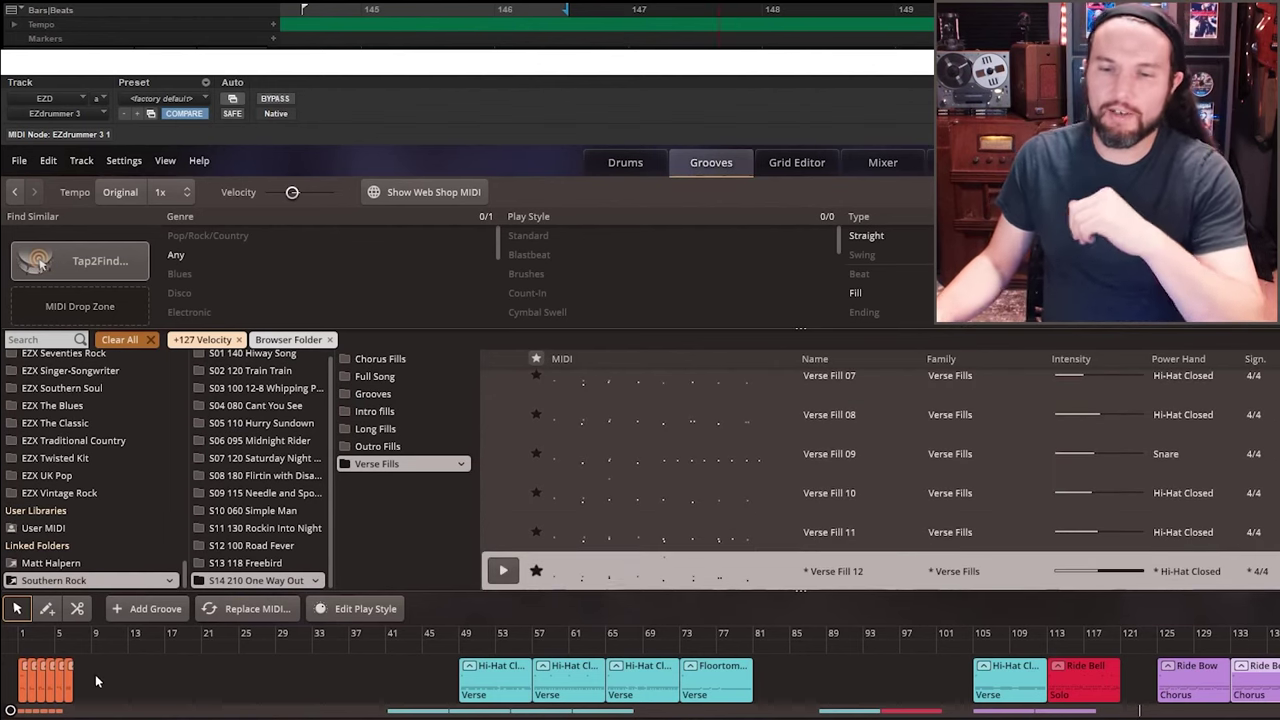
{"action": "left_click", "coordinate": [1125, 688]}
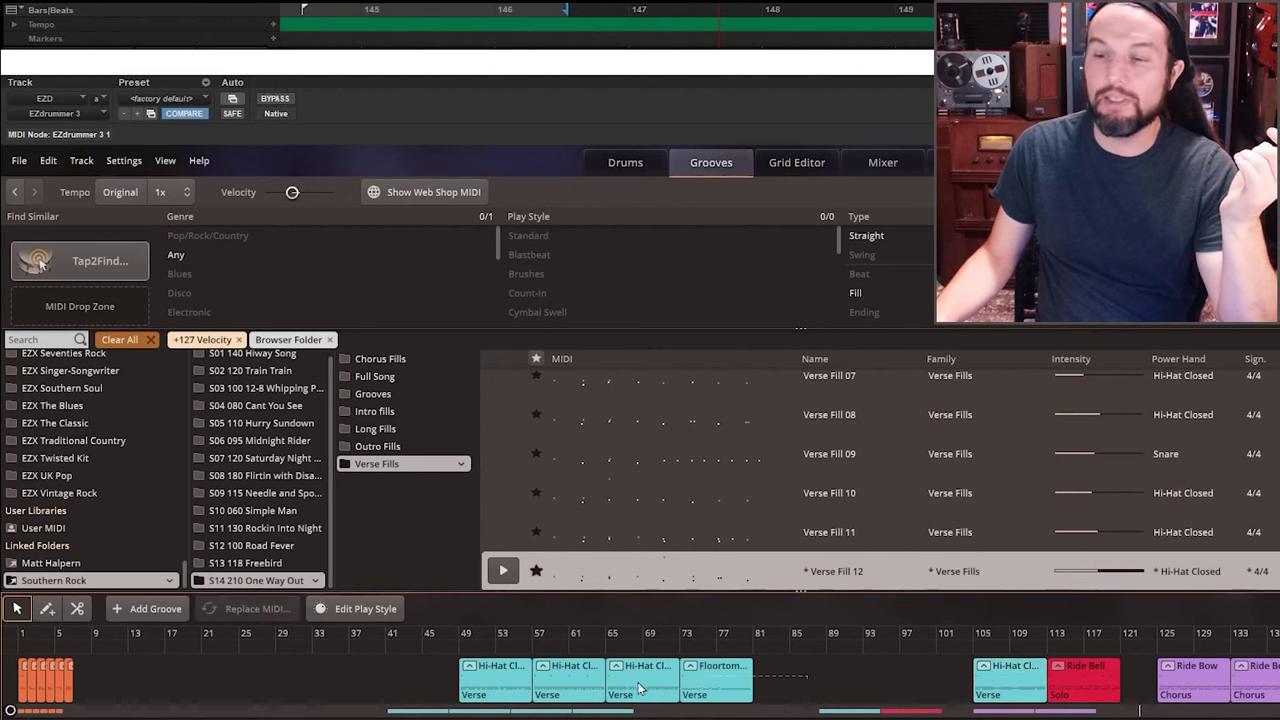
{"action": "left_click", "coordinate": [329, 697]}
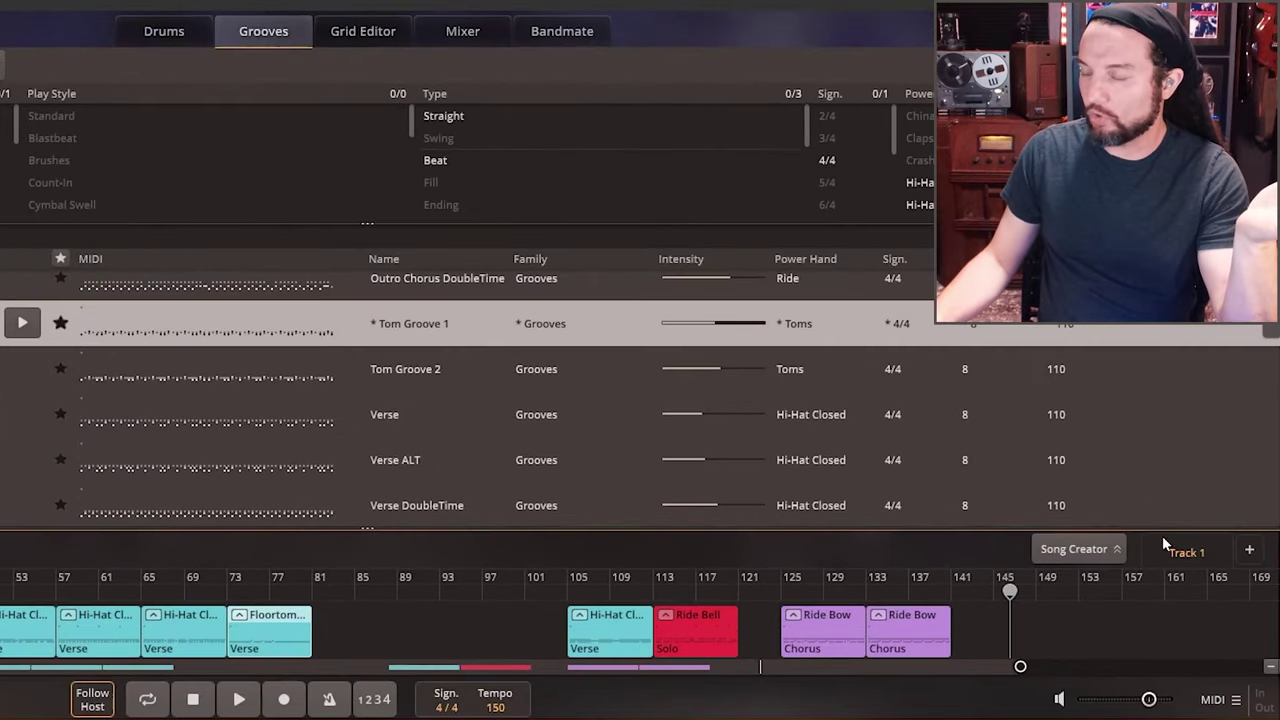
Rename the Track 1 song track to 'Boneyard'
{"action": "right_click", "coordinate": [1181, 555]}
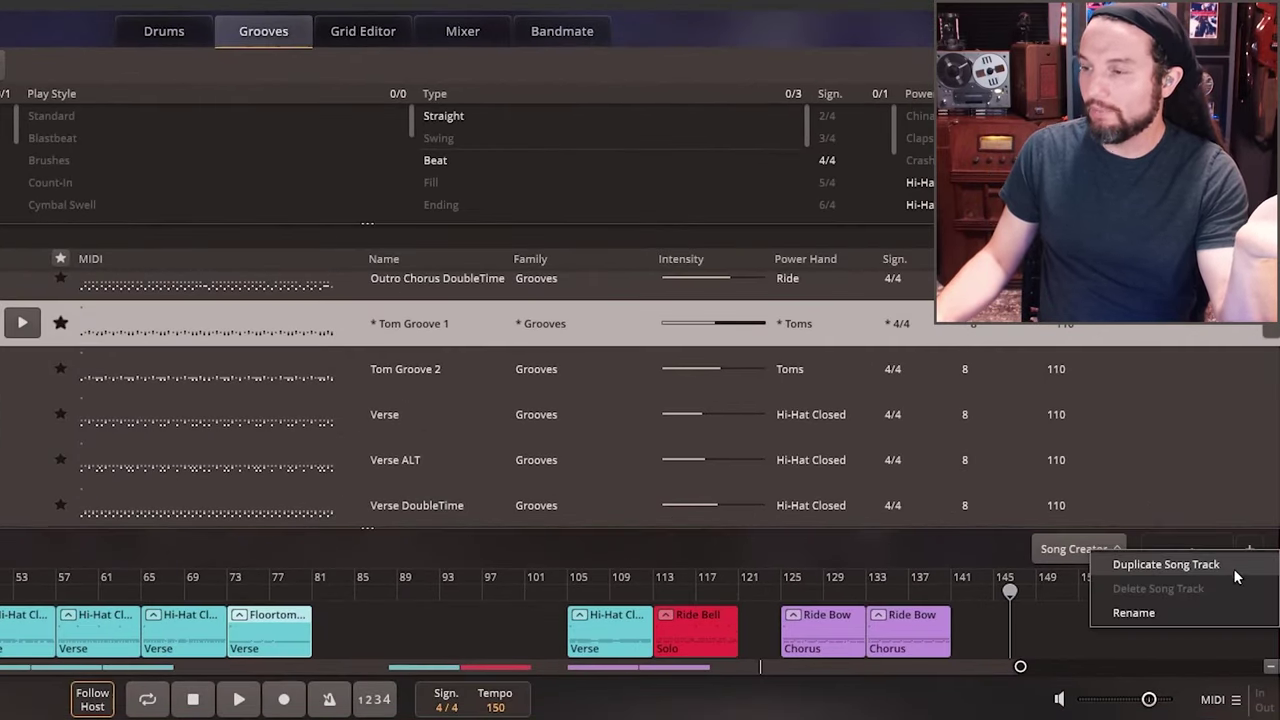
{"action": "left_click", "coordinate": [1189, 613]}
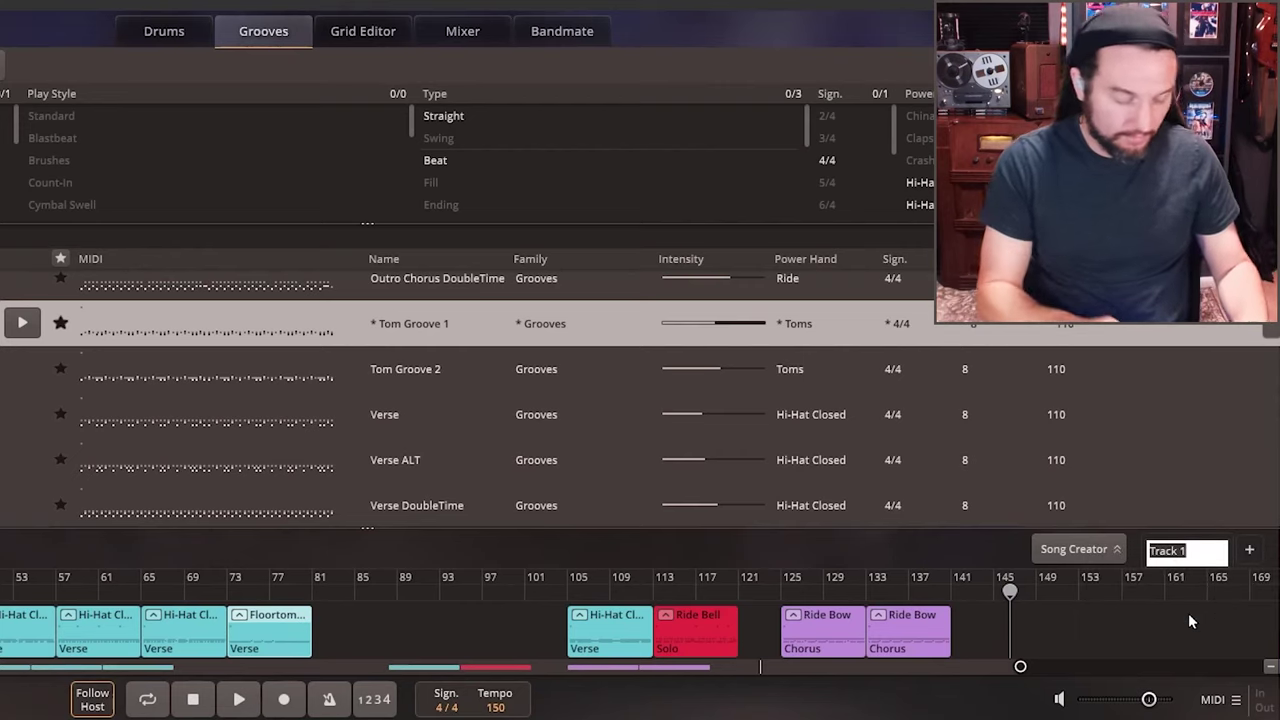
{"action": "type", "text": "Boneyard"}
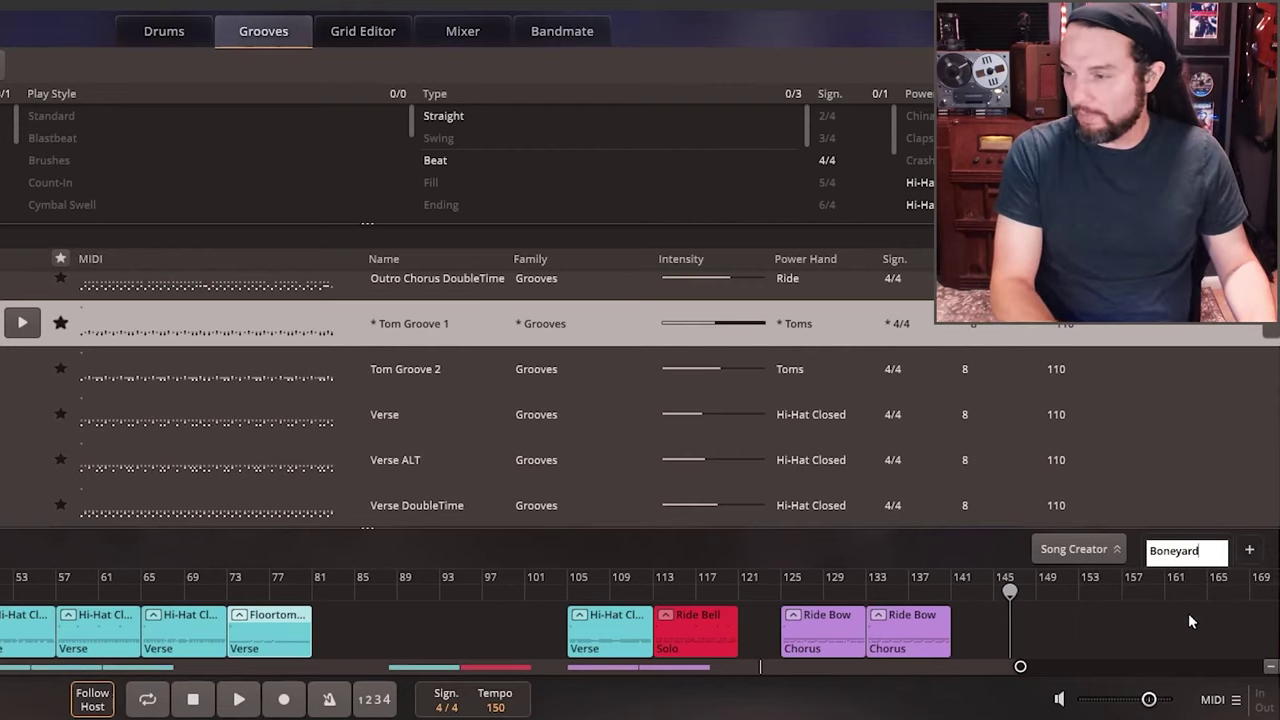
{"action": "key", "text": "Return"}
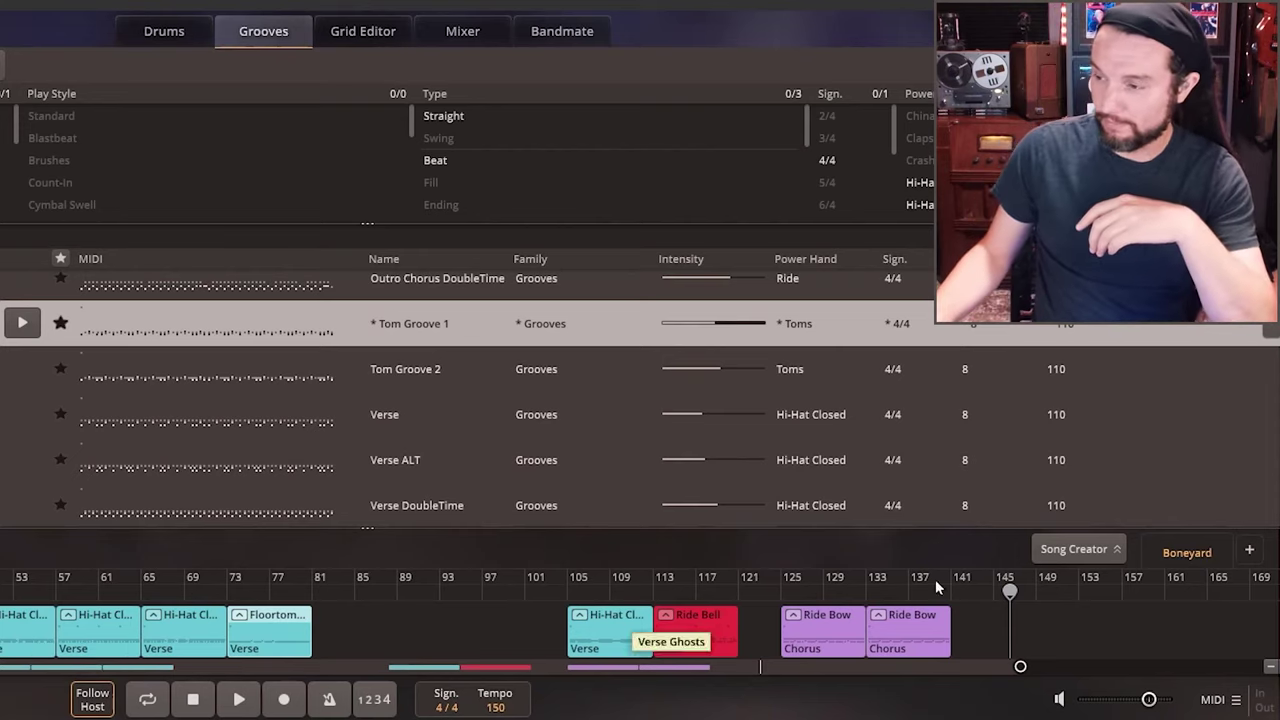
Add a second empty song track and name it 'Swamp Country'
{"action": "left_click", "coordinate": [1249, 550]}
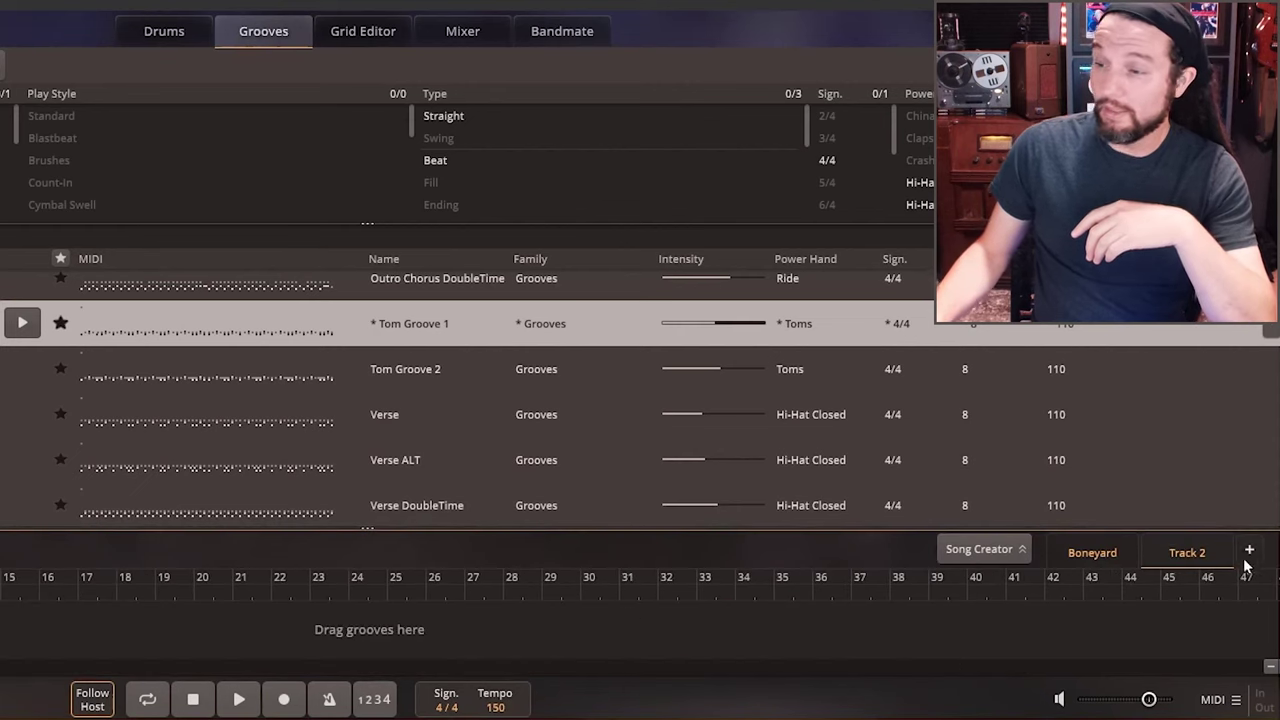
{"action": "right_click", "coordinate": [1185, 552]}
{"action": "left_click", "coordinate": [1155, 605]}
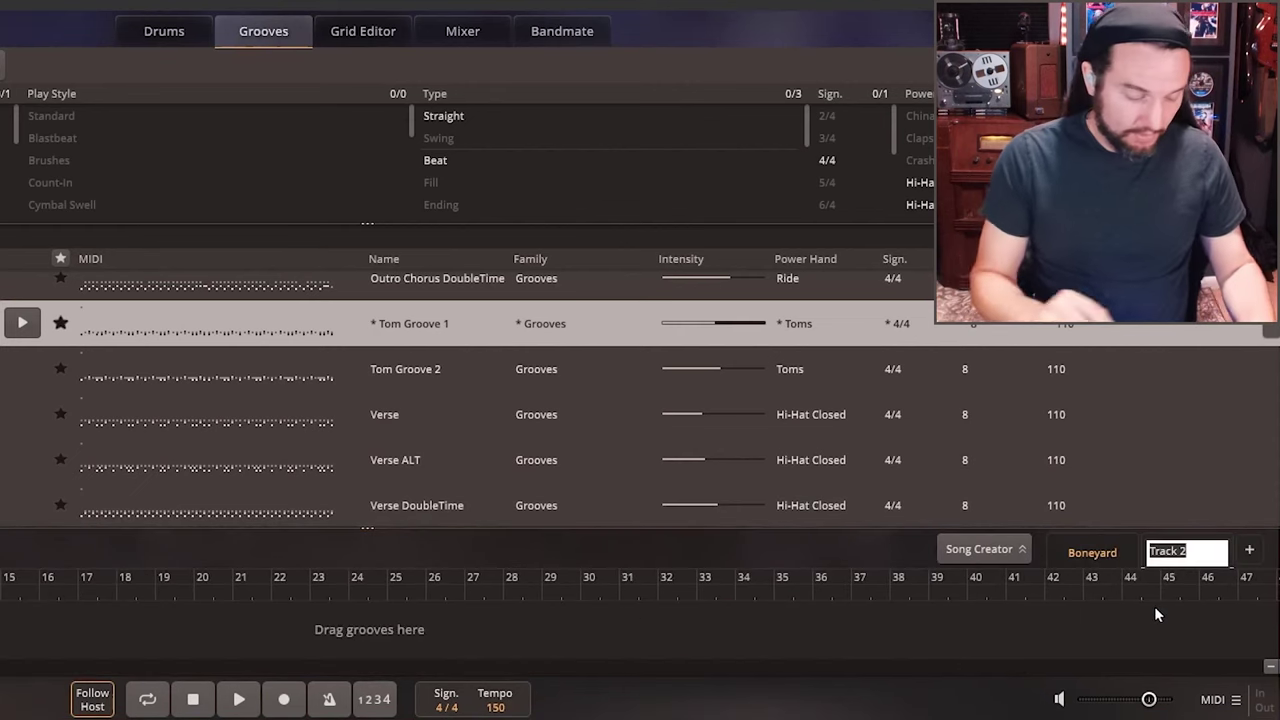
{"action": "type", "text": "Swamp COu"}
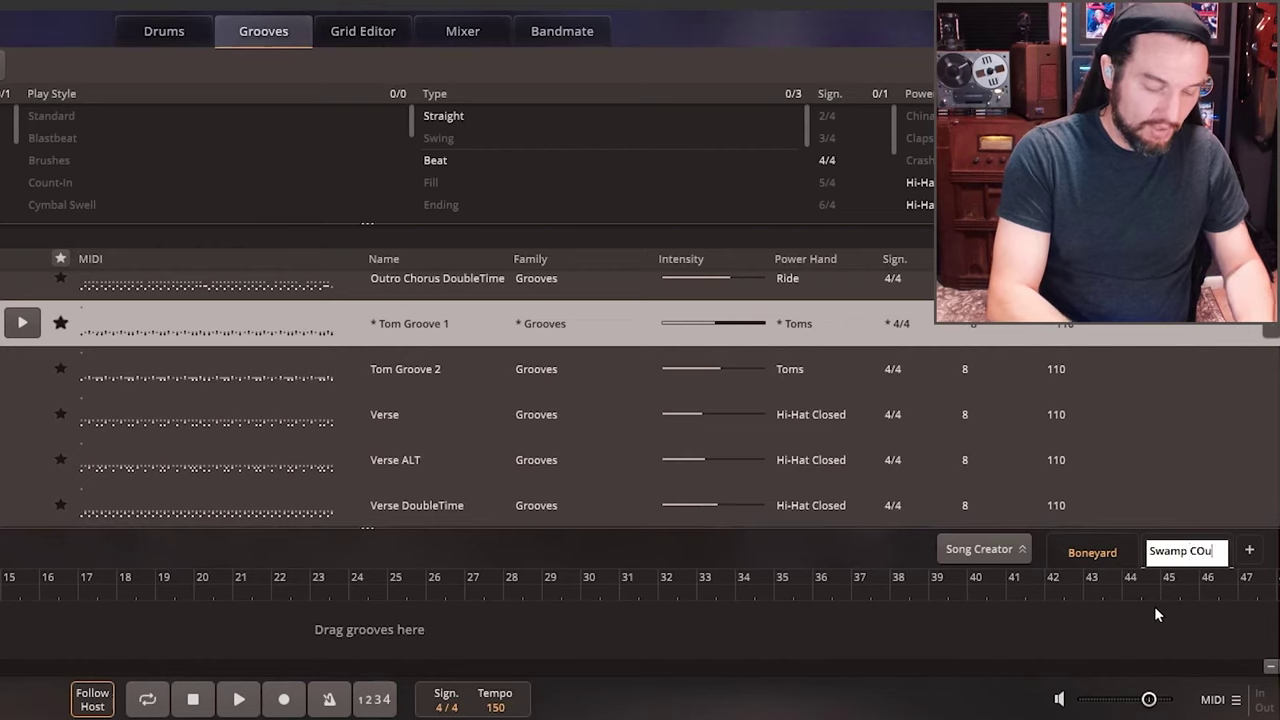
{"action": "type", "text": "ntry"}
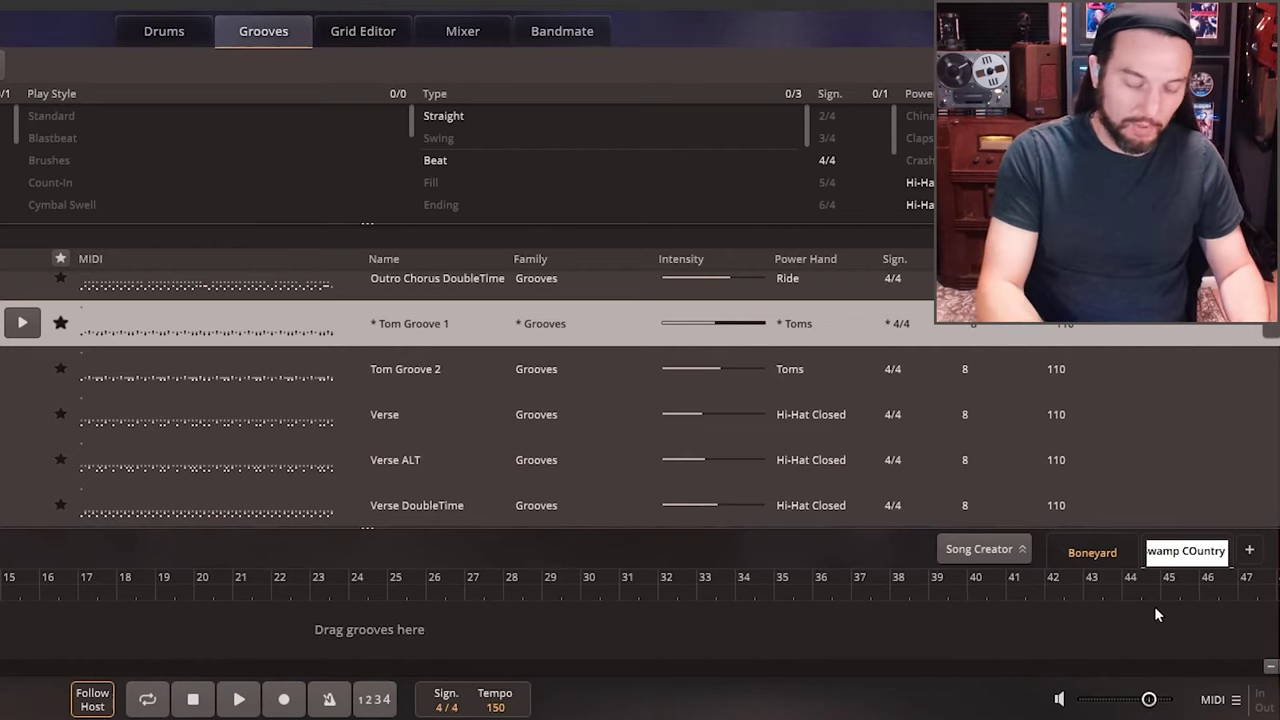
{"action": "key", "text": "Return"}
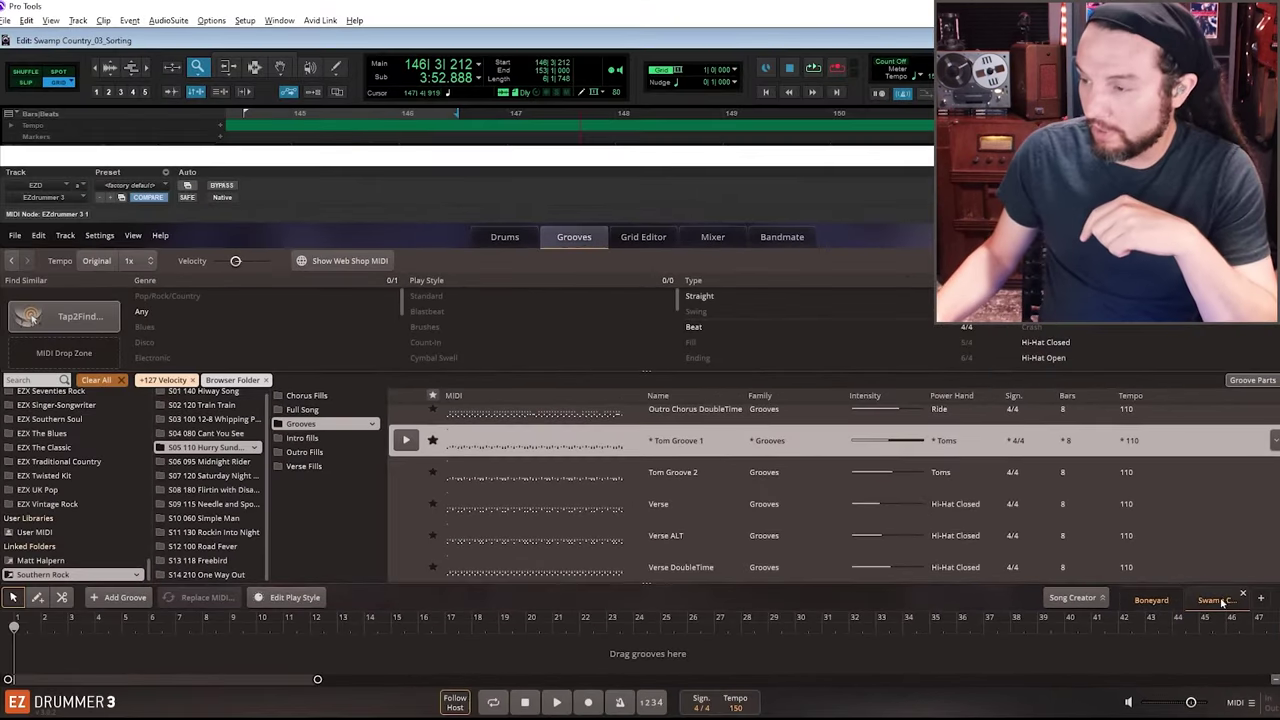
Switch to the Boneyard tab to show its verse, solo and chorus clips
{"action": "left_click", "coordinate": [1153, 600]}
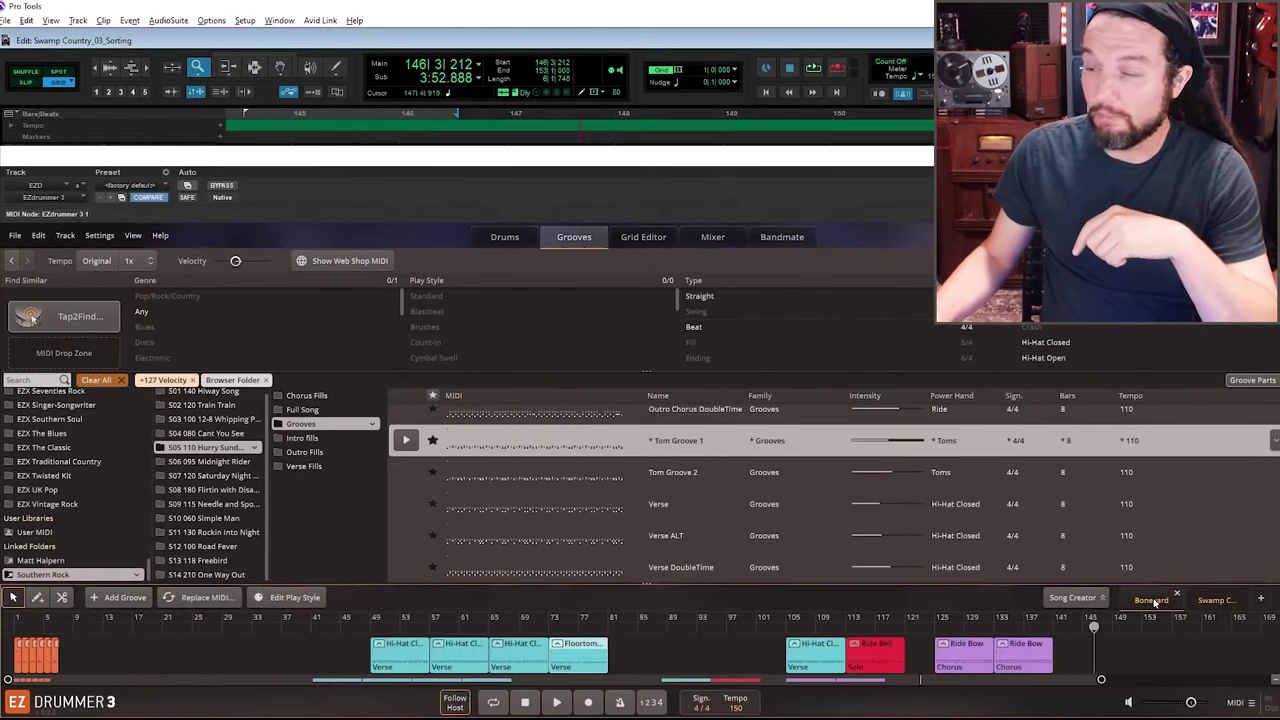